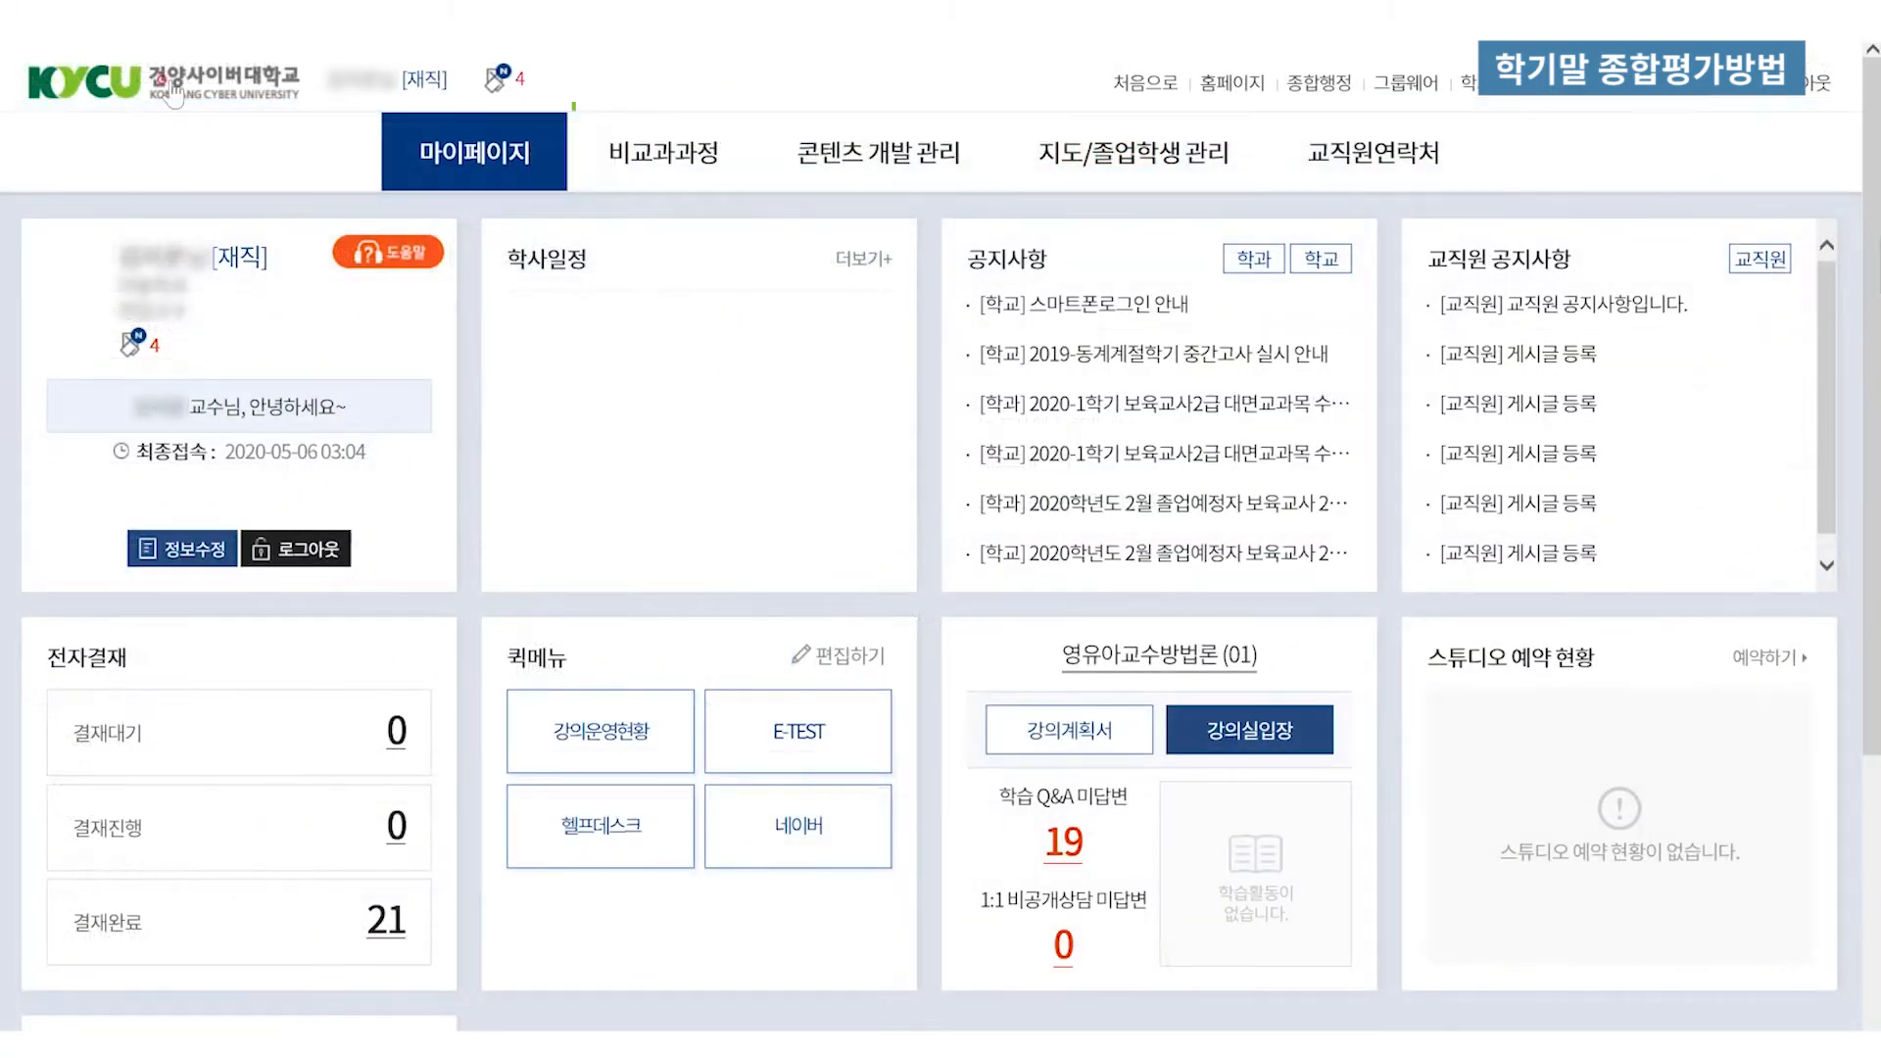
Enter the 영유아교수방법론(01) classroom from the lecture operation status (강의운영현황) page and open its evaluation management (평가관리)
mouse_move(472, 157)
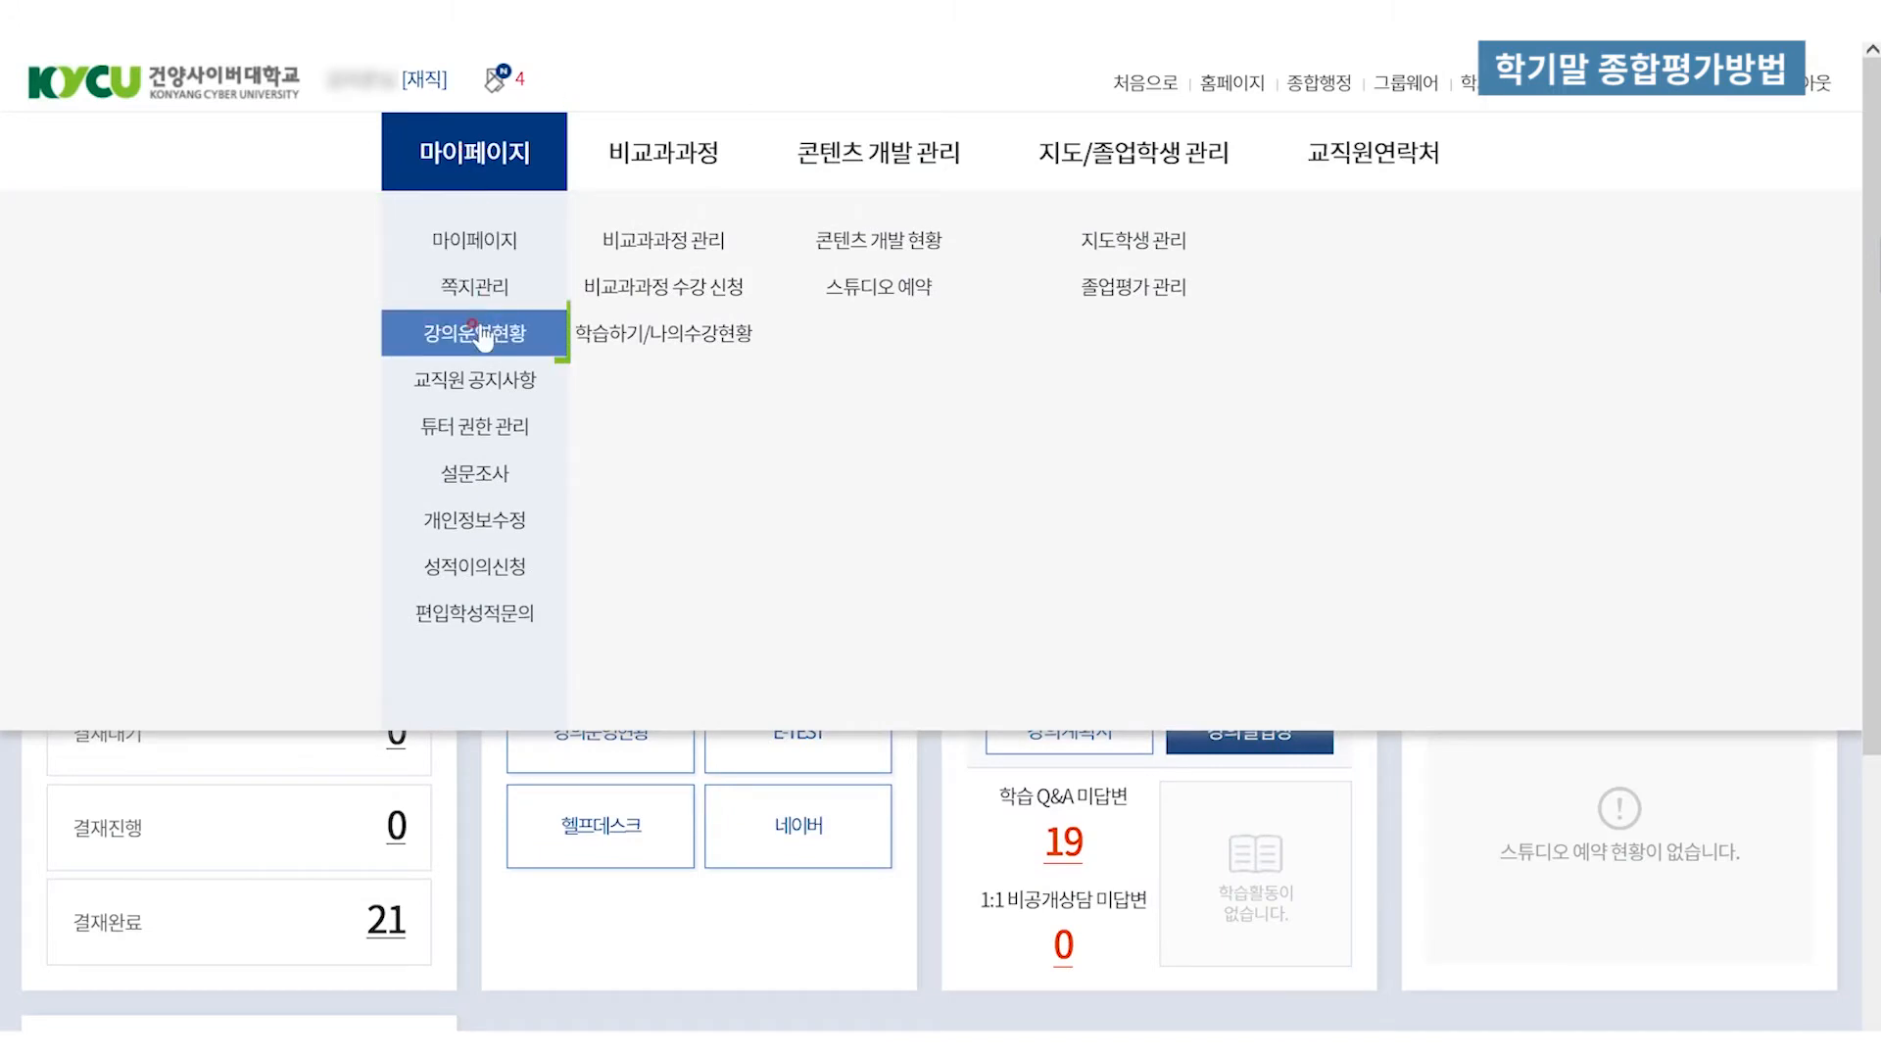
click(482, 335)
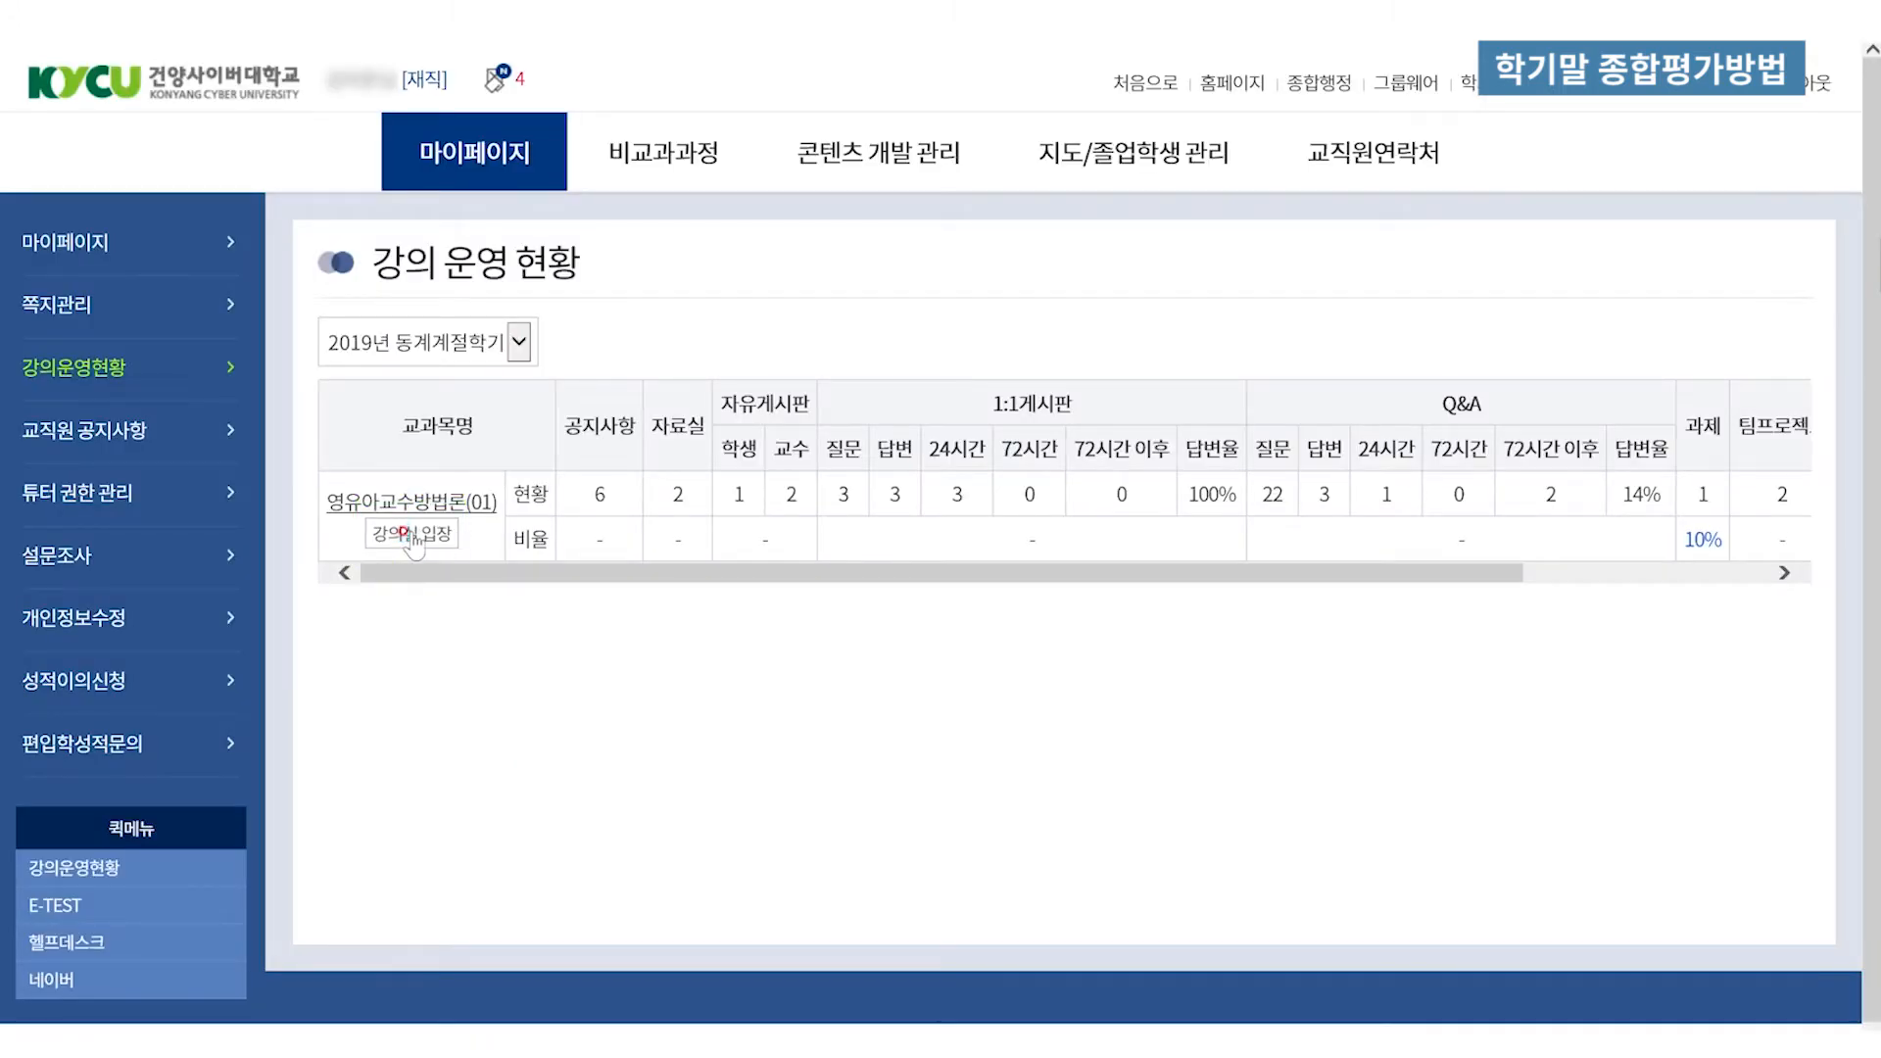
click(411, 535)
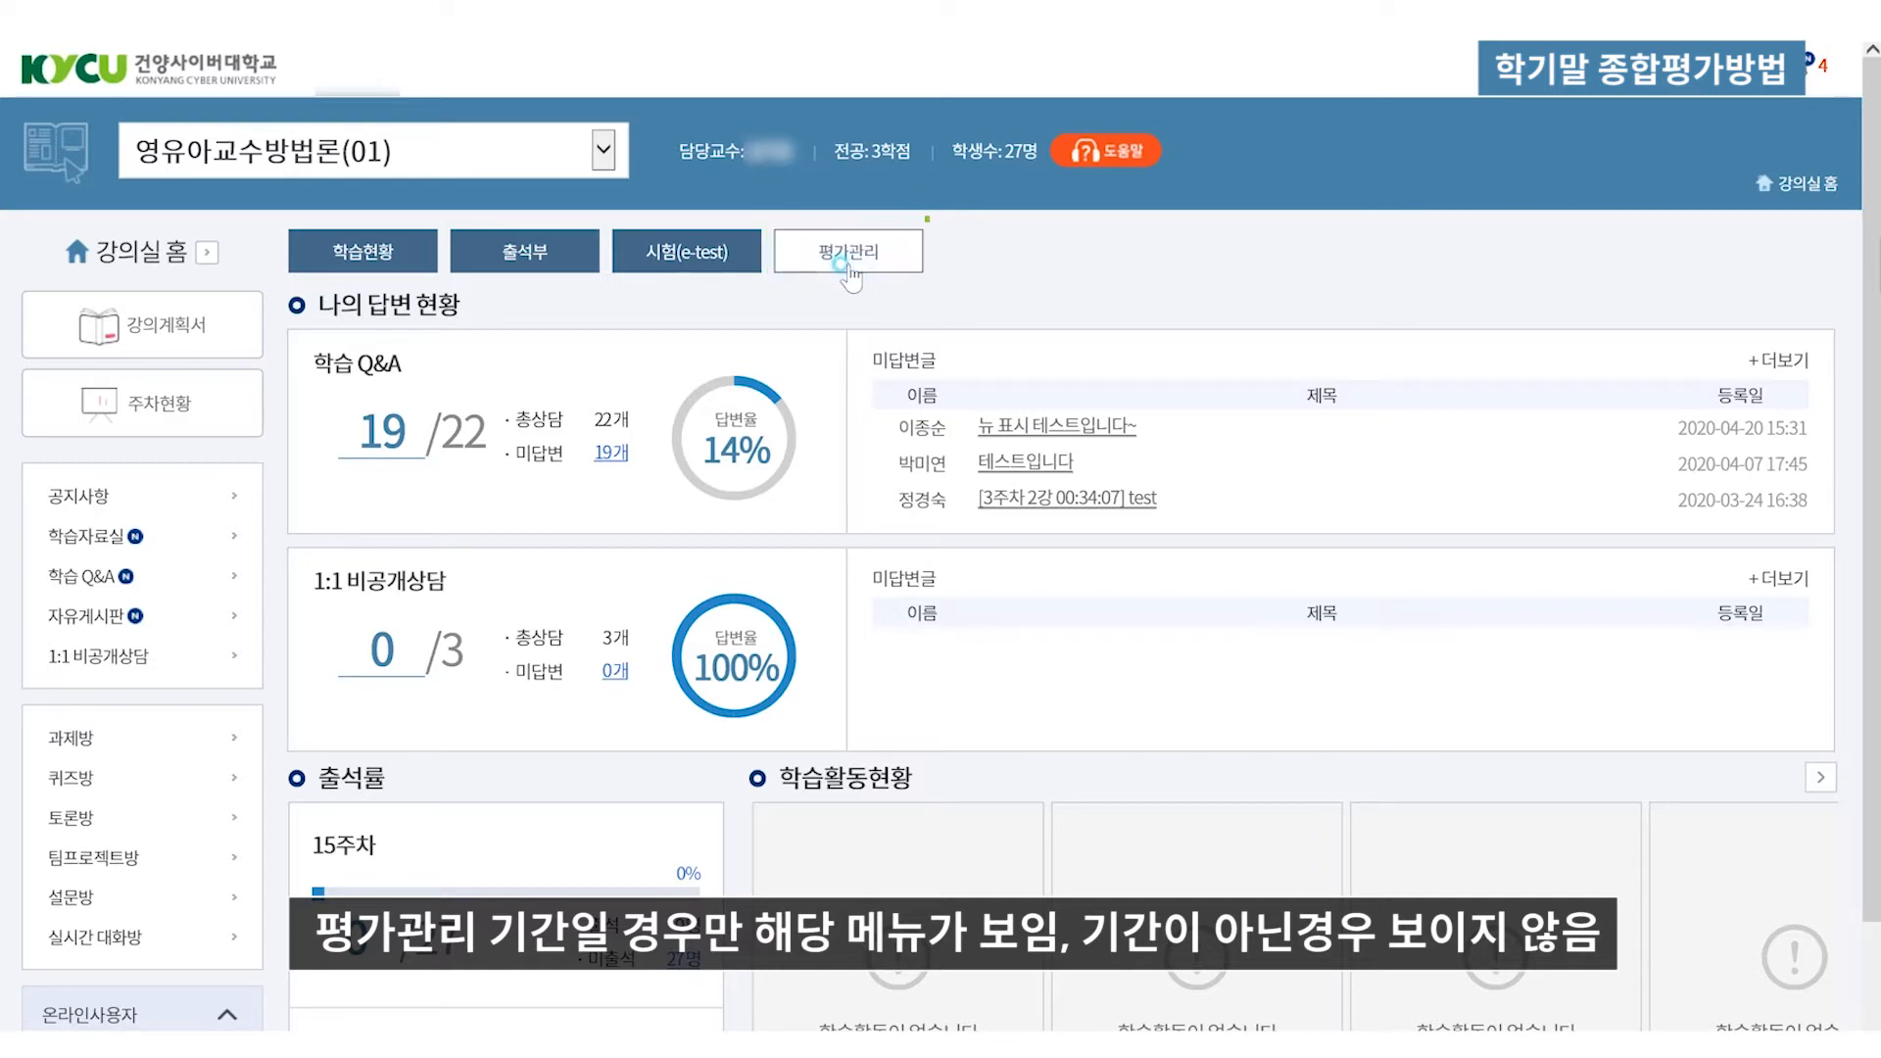
click(848, 263)
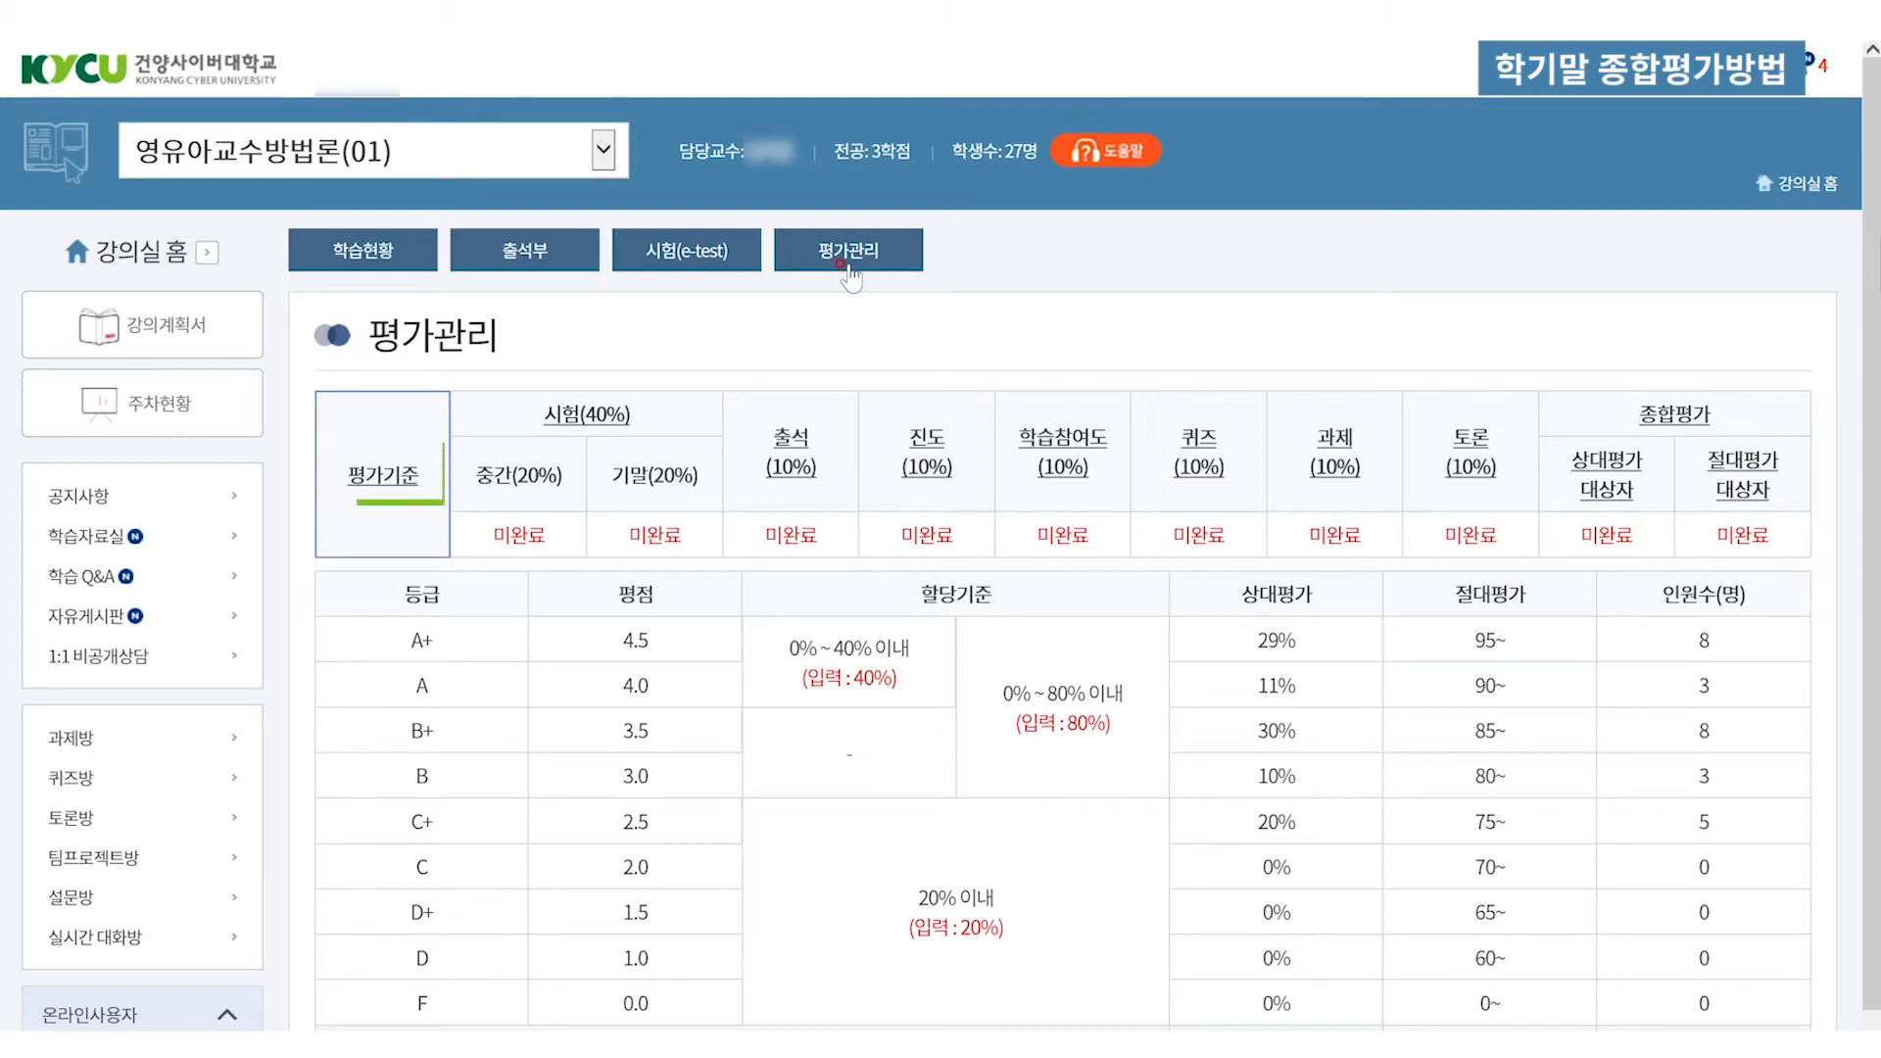
Review the evaluation criteria (평가기준) and the course syllabus (강의계획서), closing the syllabus when done
click(380, 478)
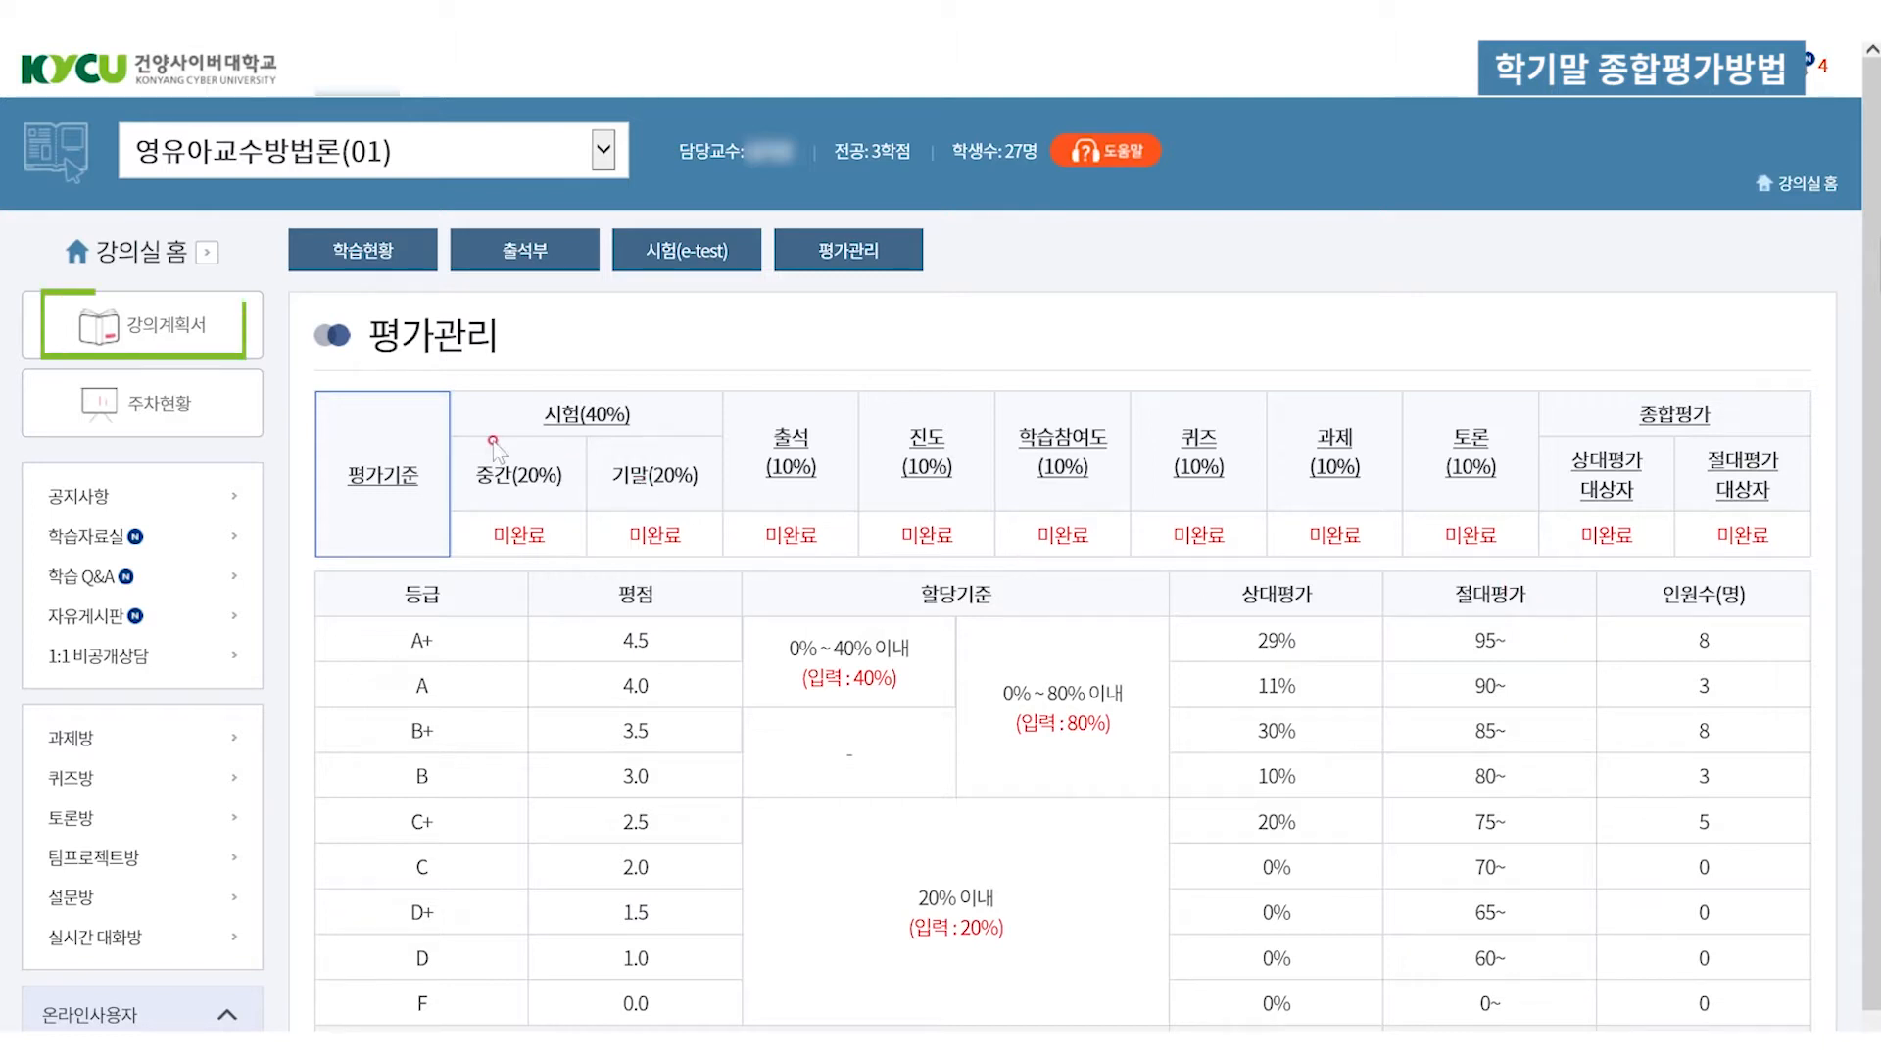
click(201, 333)
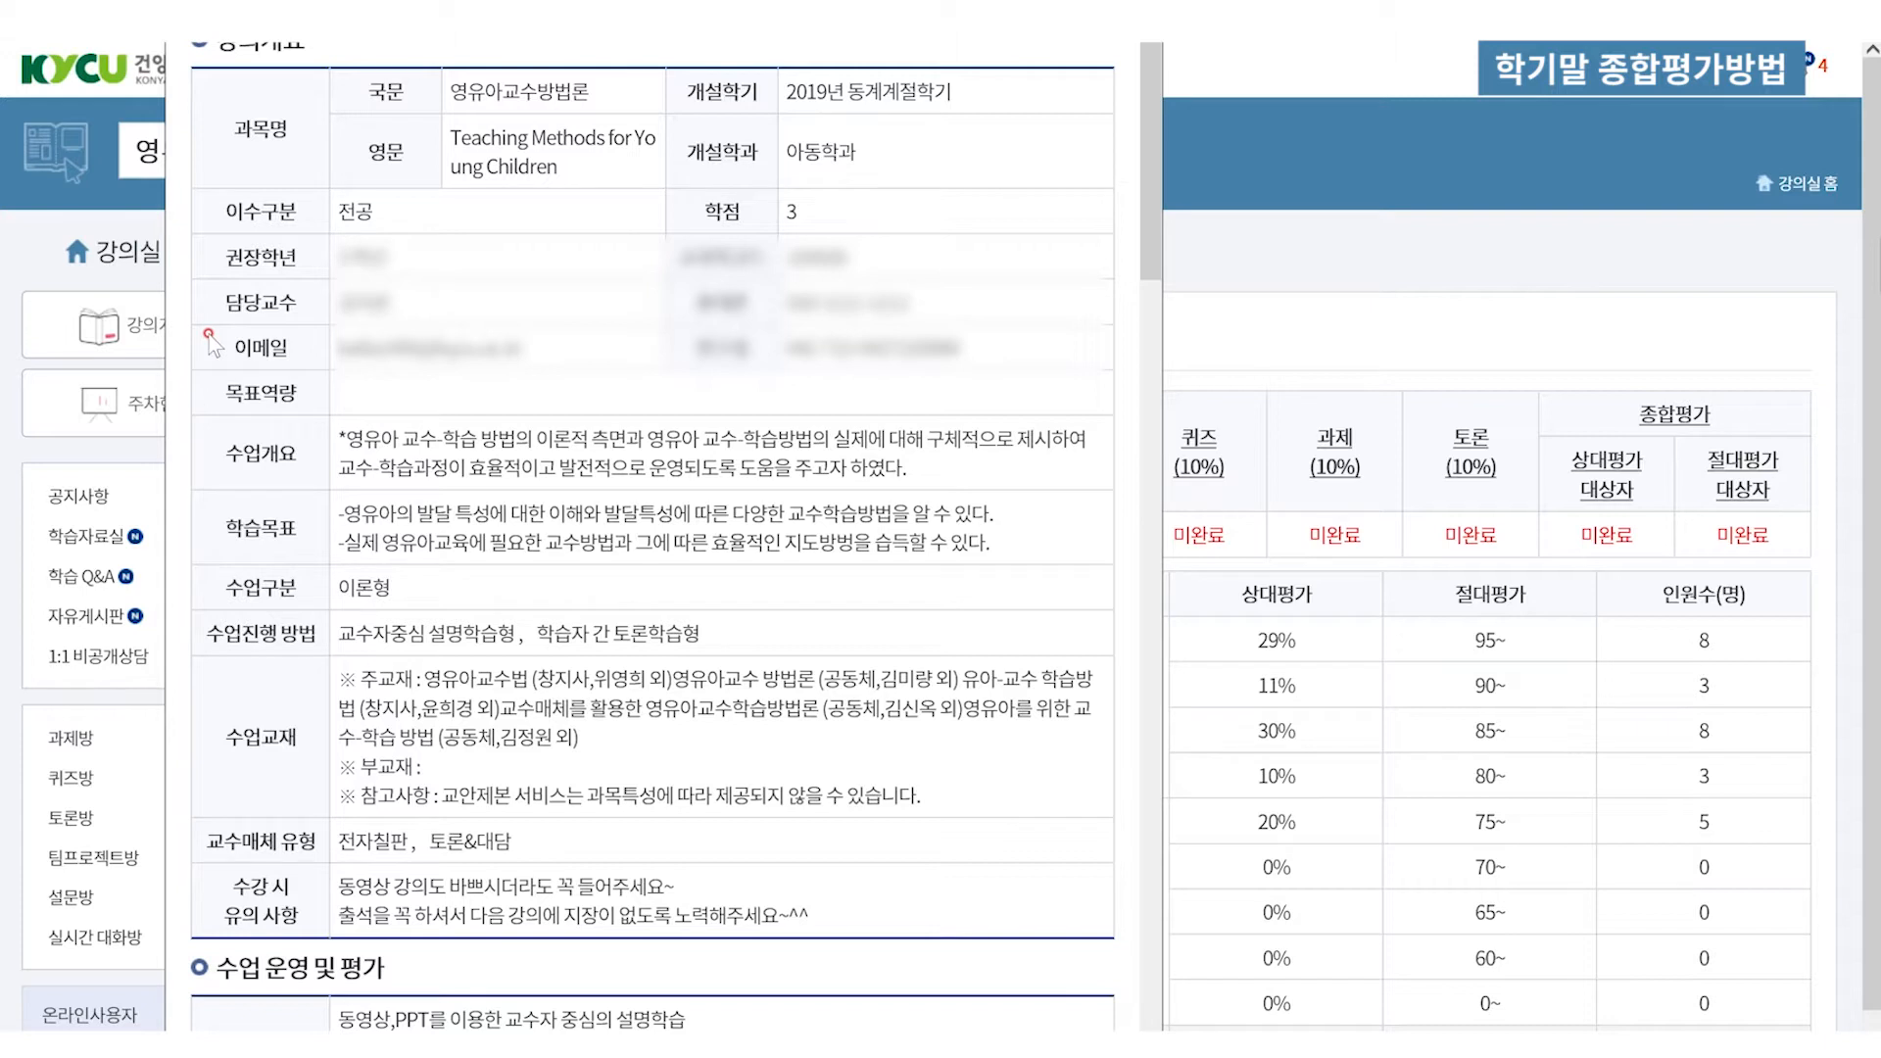
click(1151, 24)
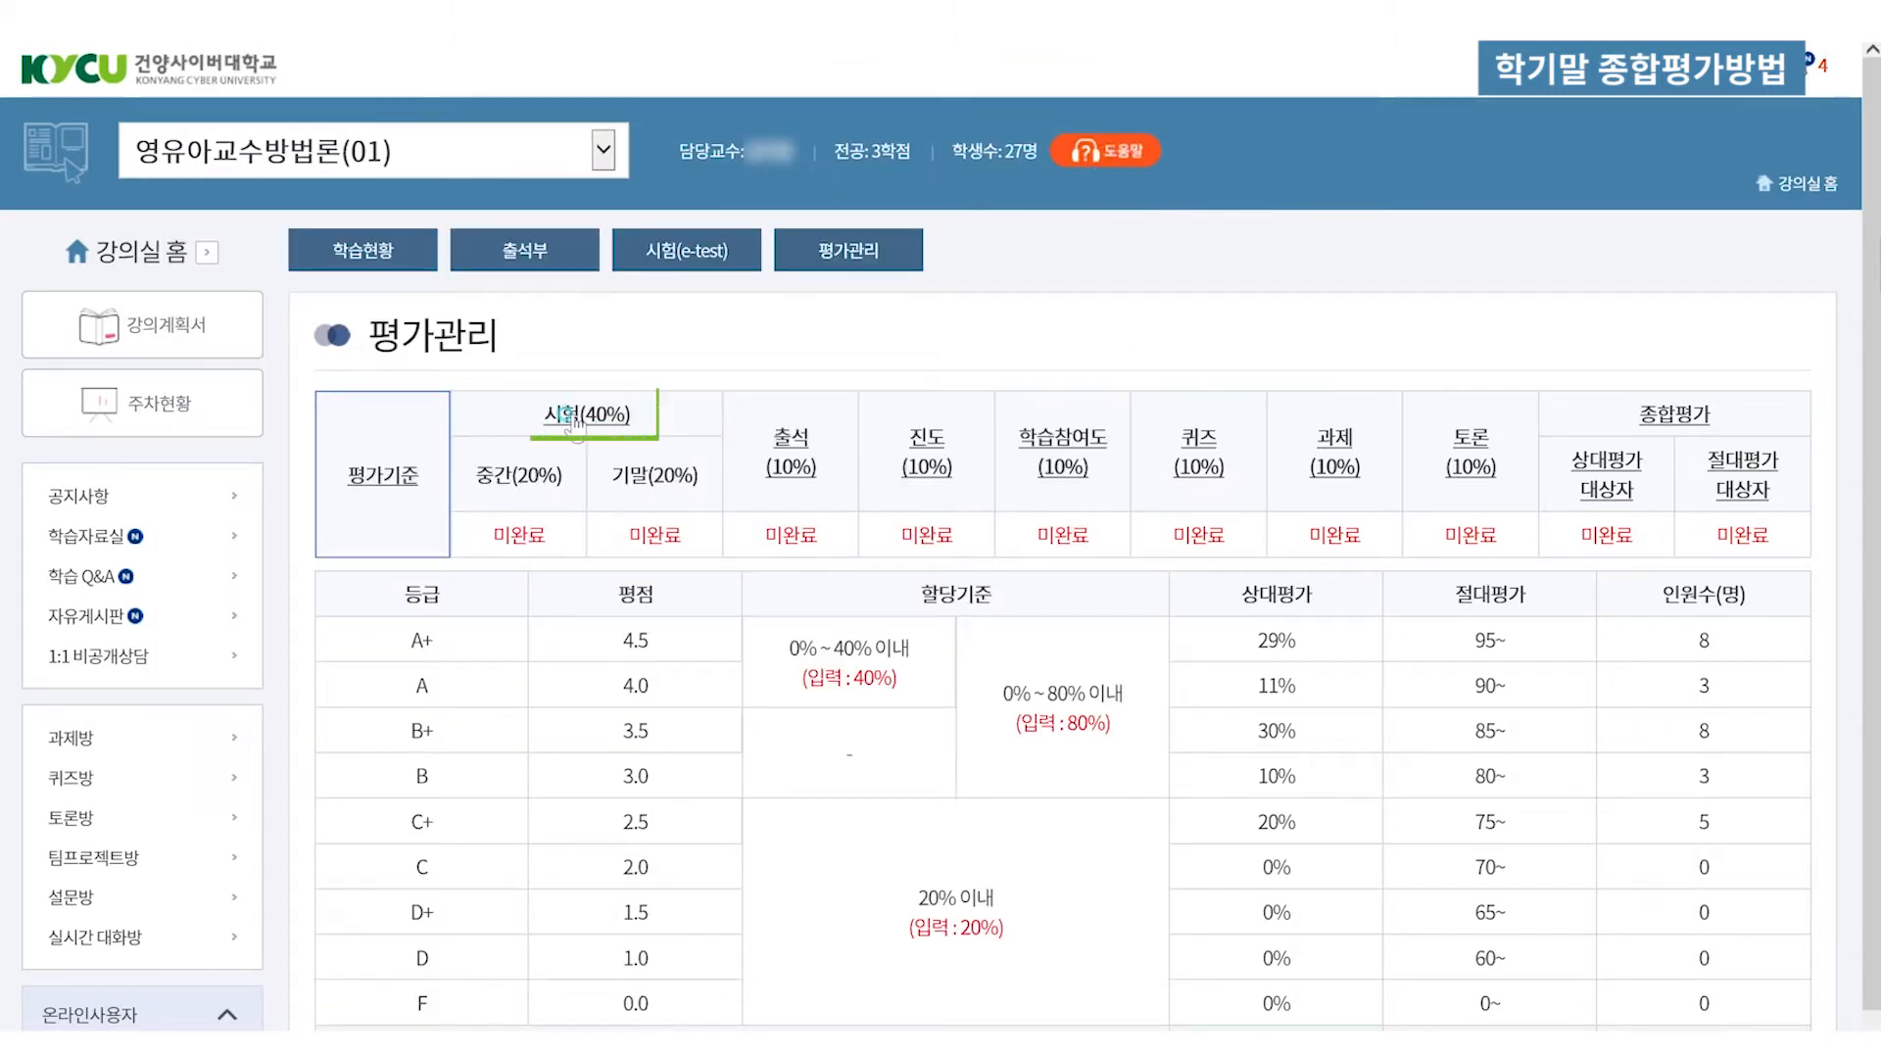
Open the exam evaluation (시험), select 영유아교수방법론 기말평가 and load its grades (성적불러오기)
click(579, 413)
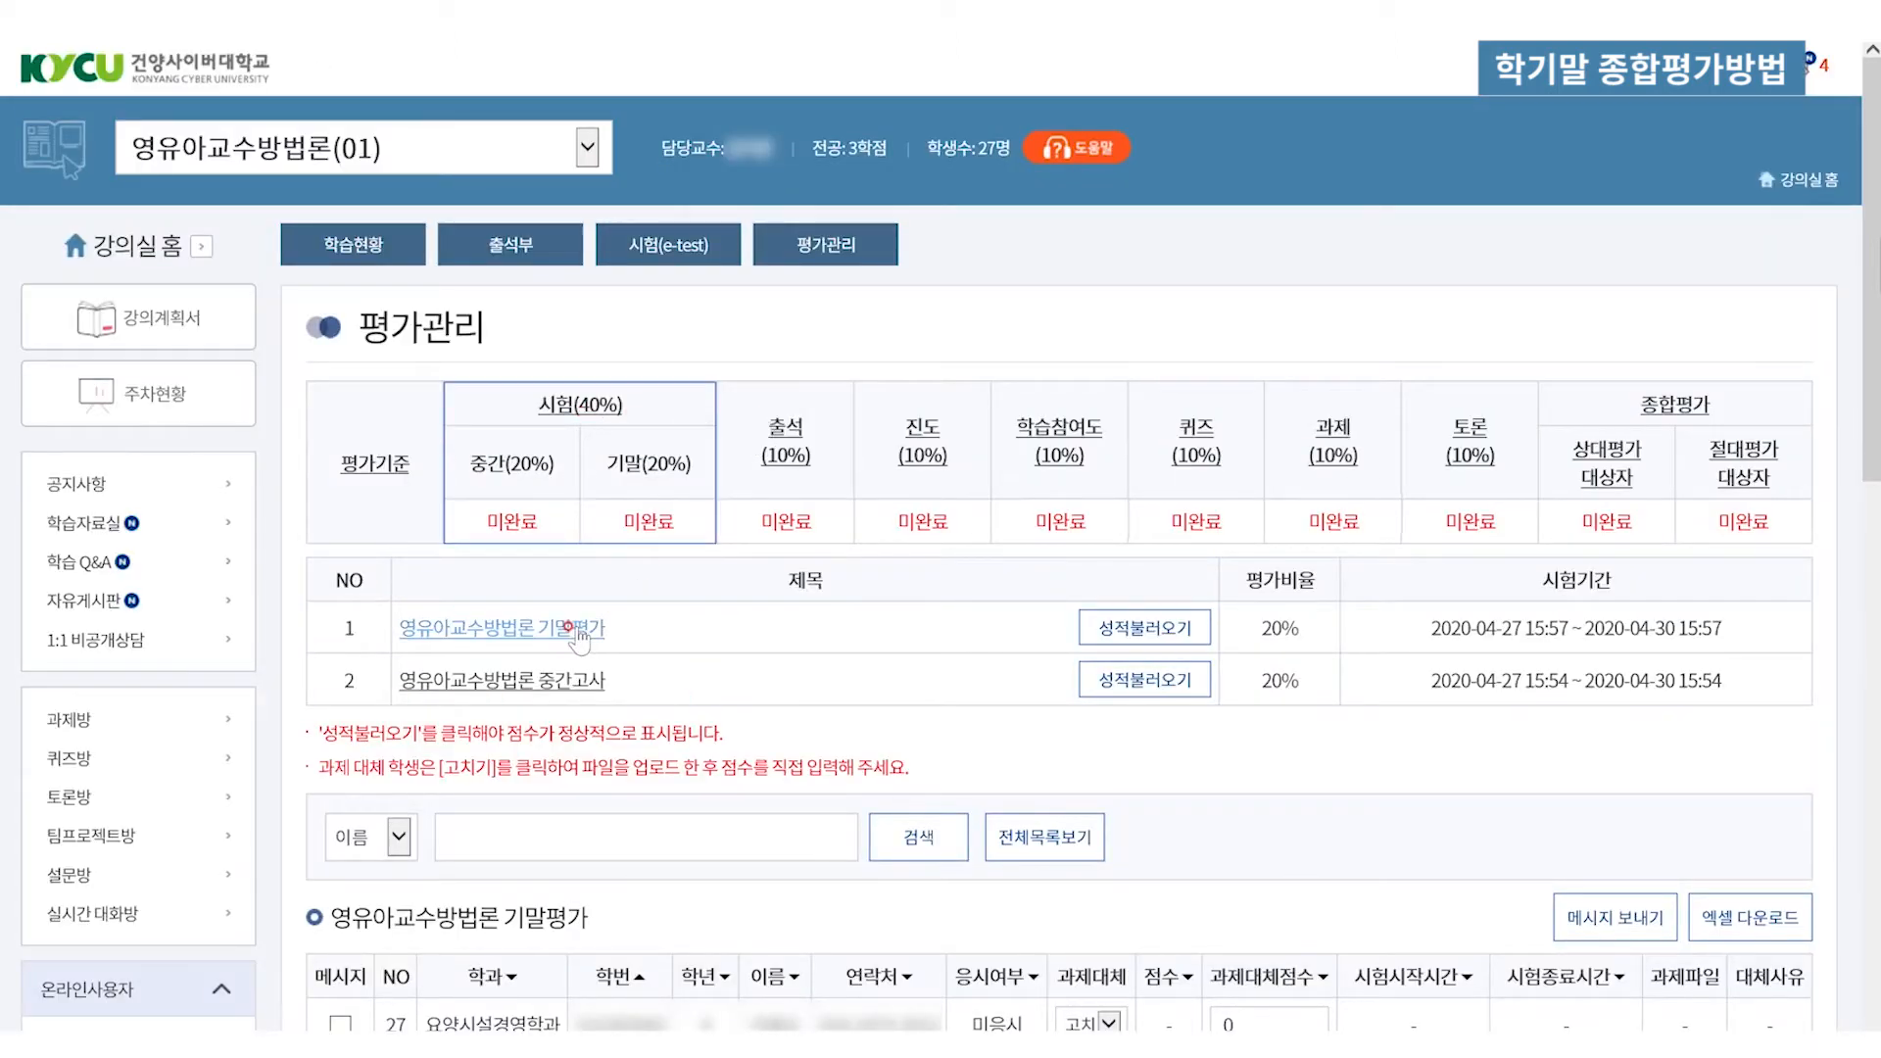
click(576, 629)
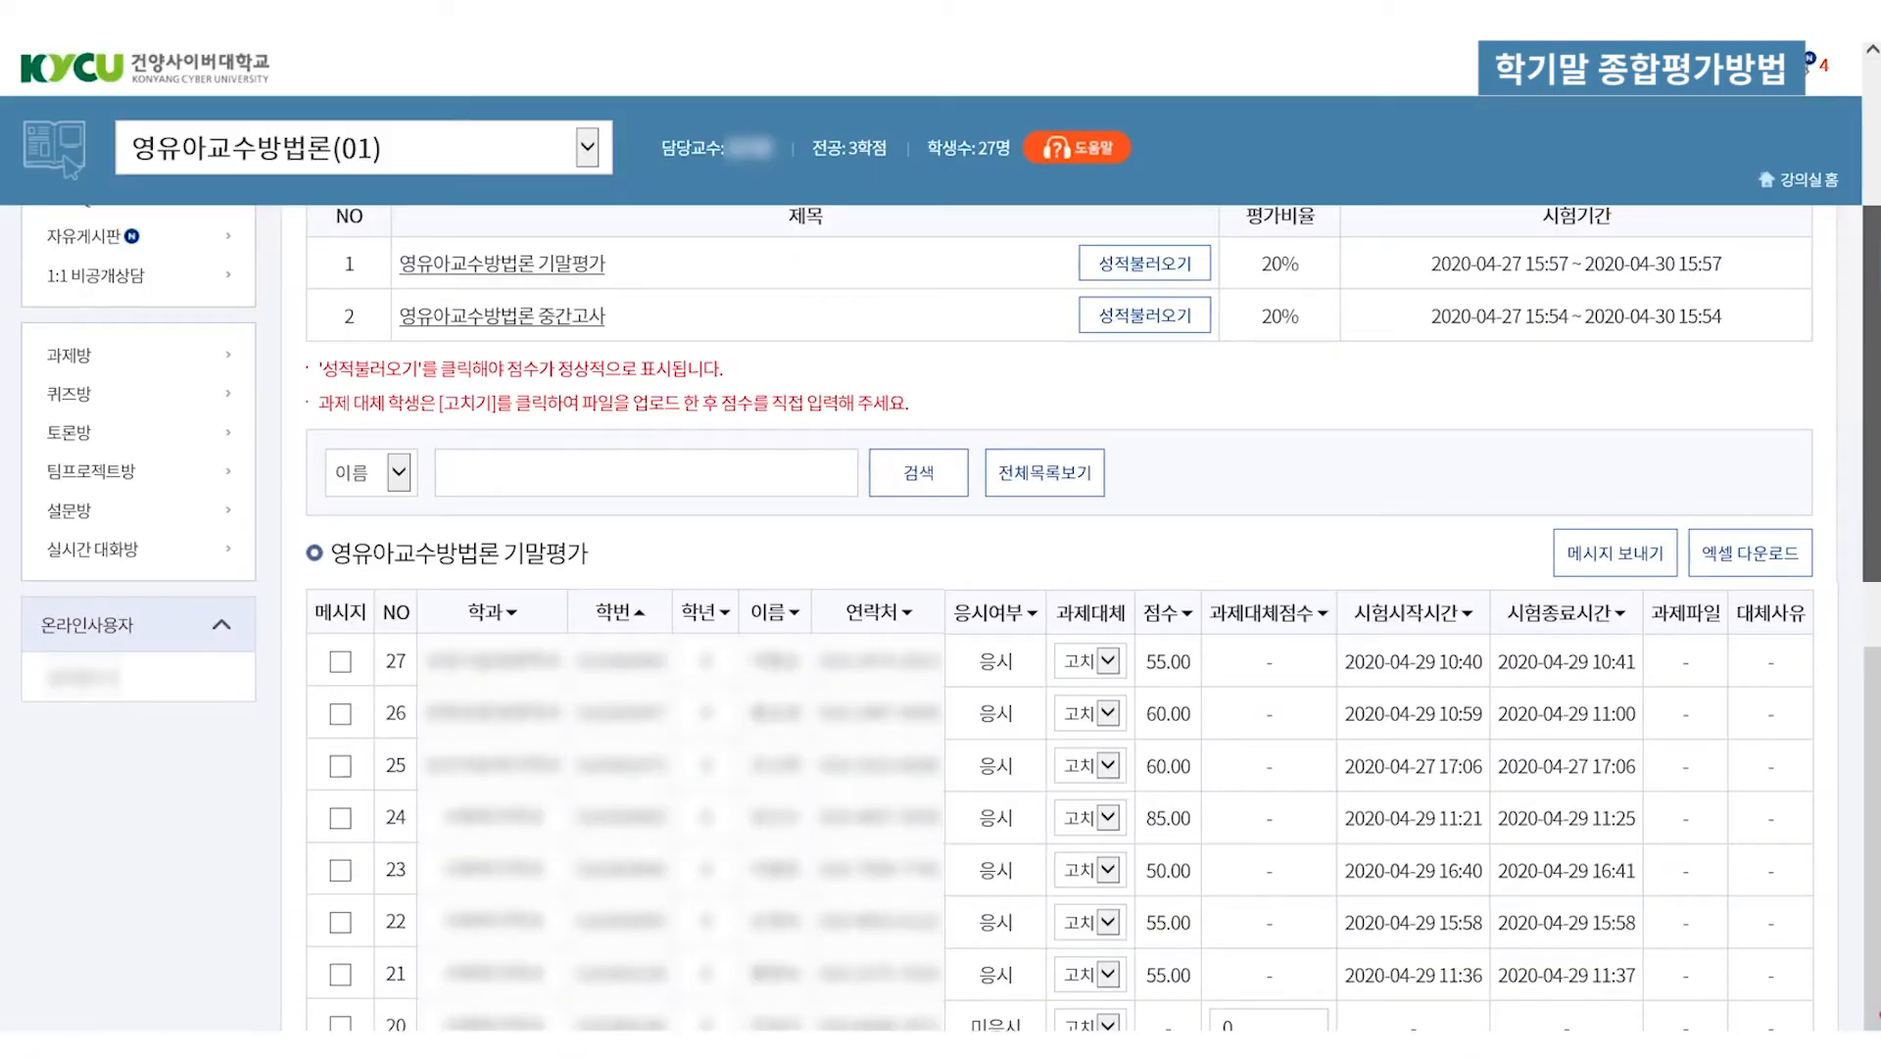
scroll(1105, 642, up, 3)
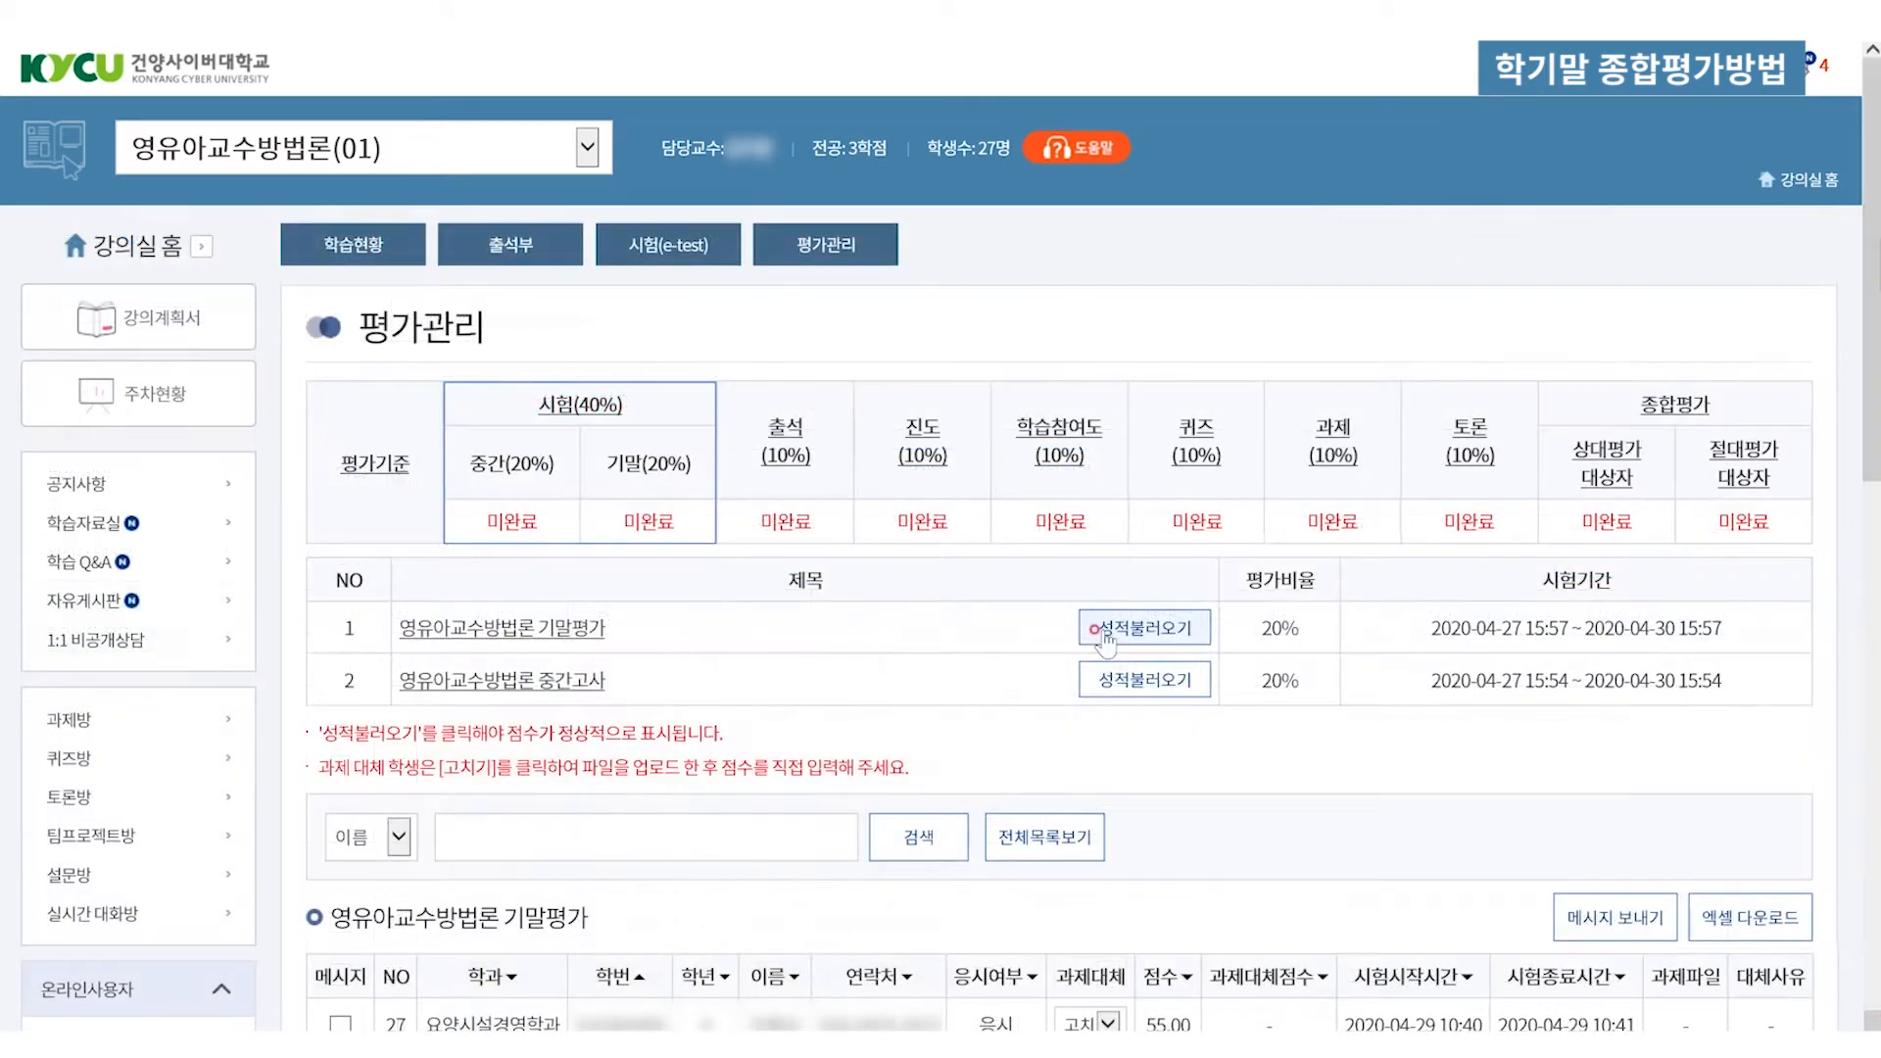
click(1105, 632)
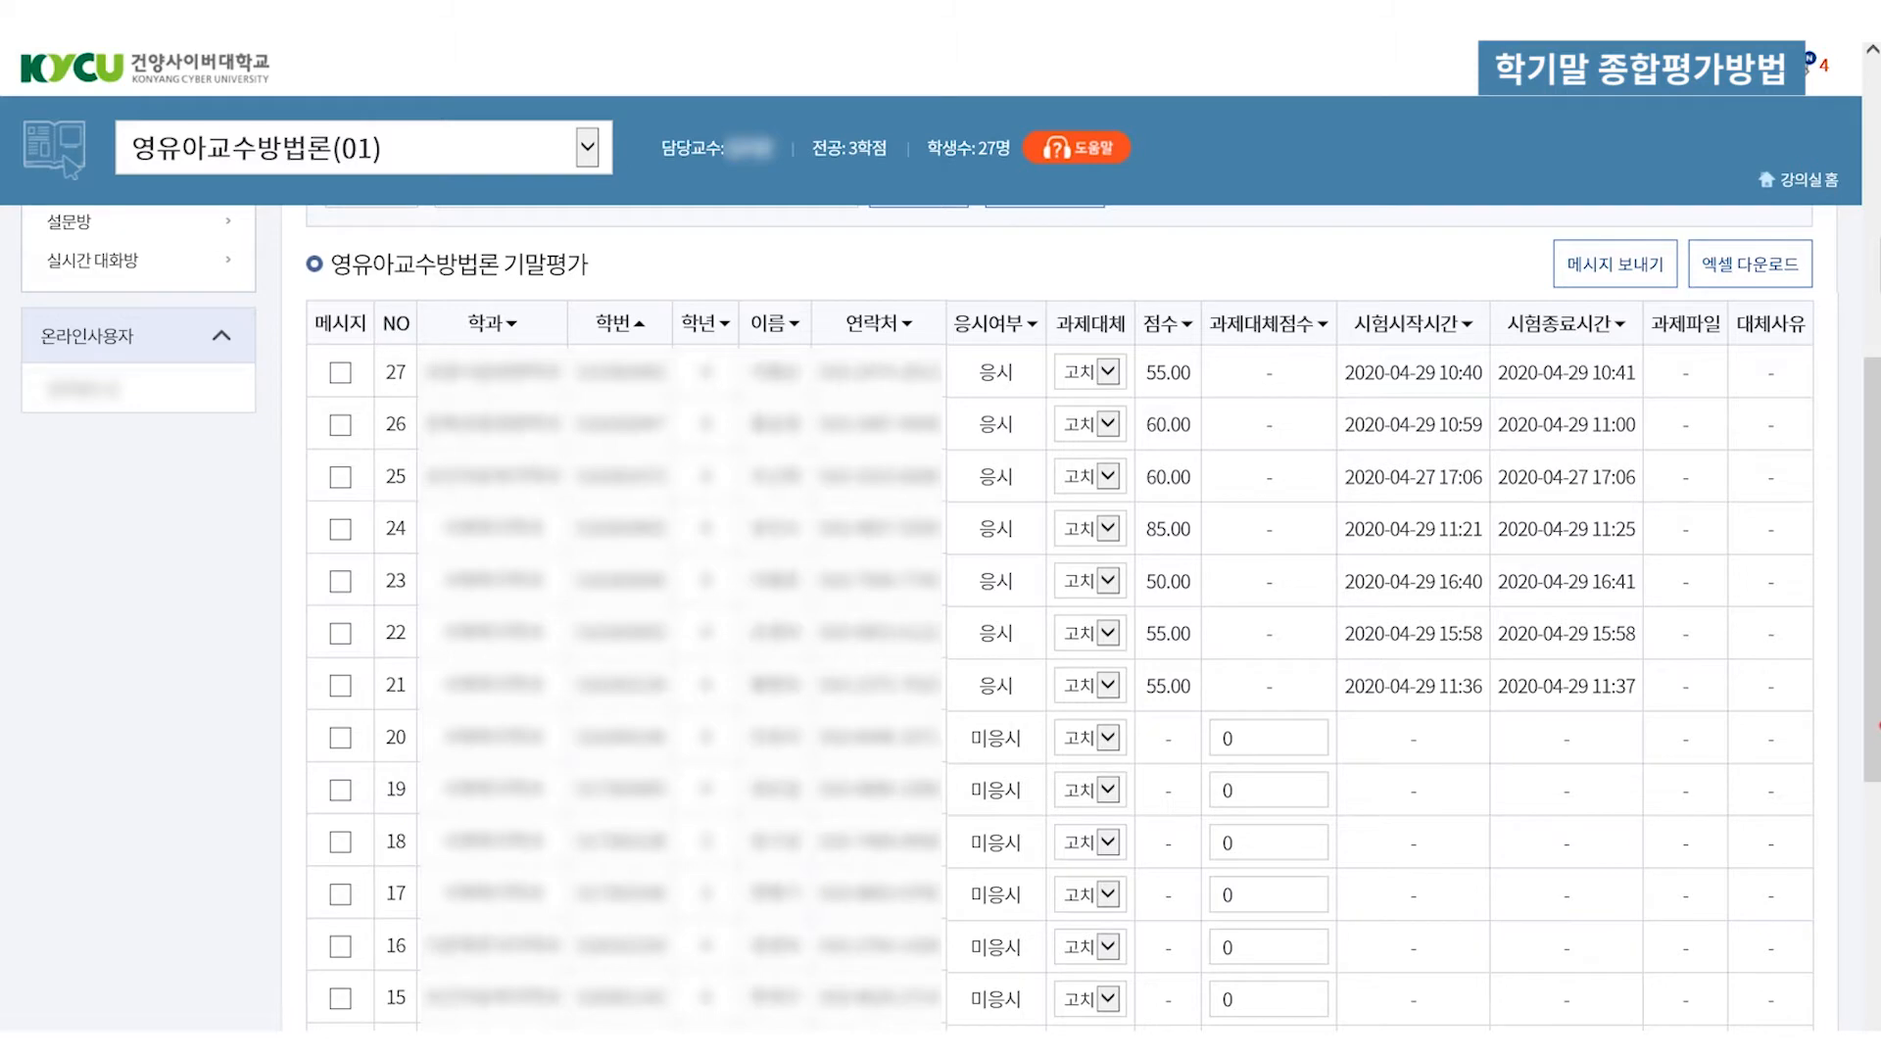
scroll(1058, 627, down, 1)
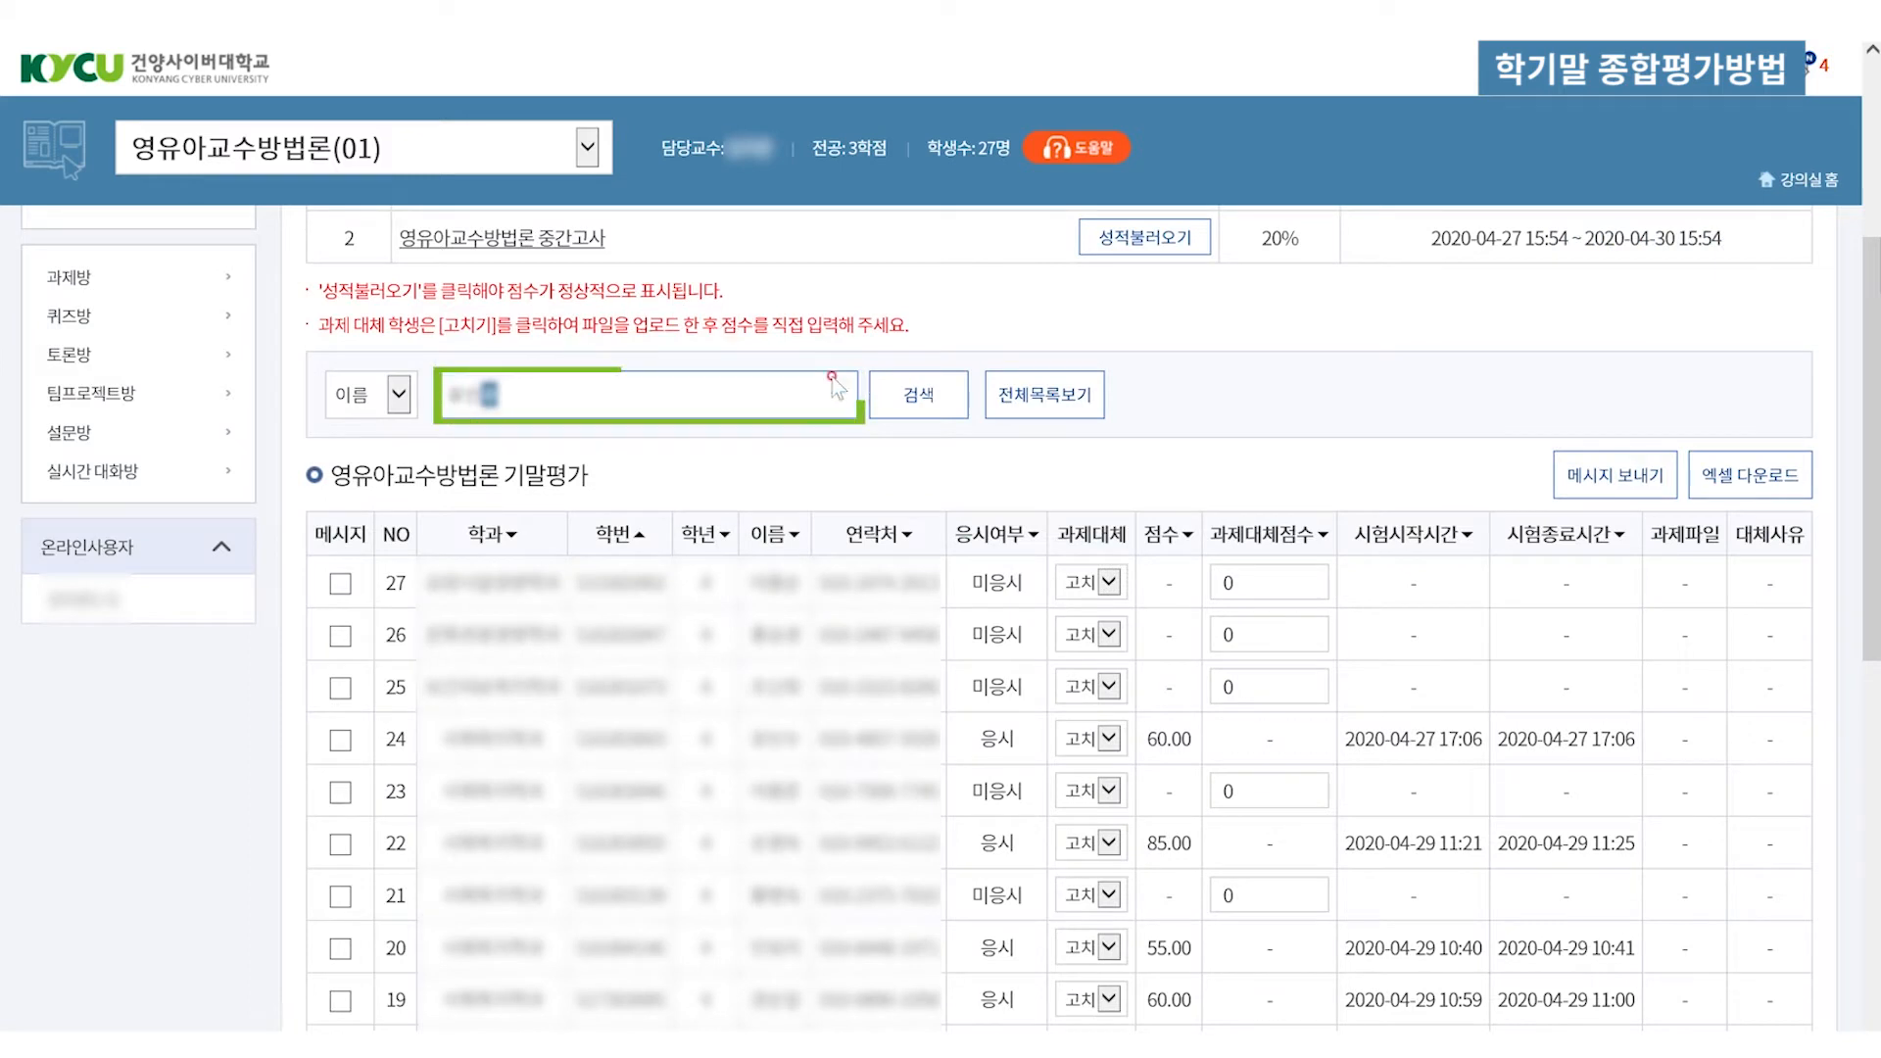
Search the final exam student list by student name, and restore the full list
click(877, 400)
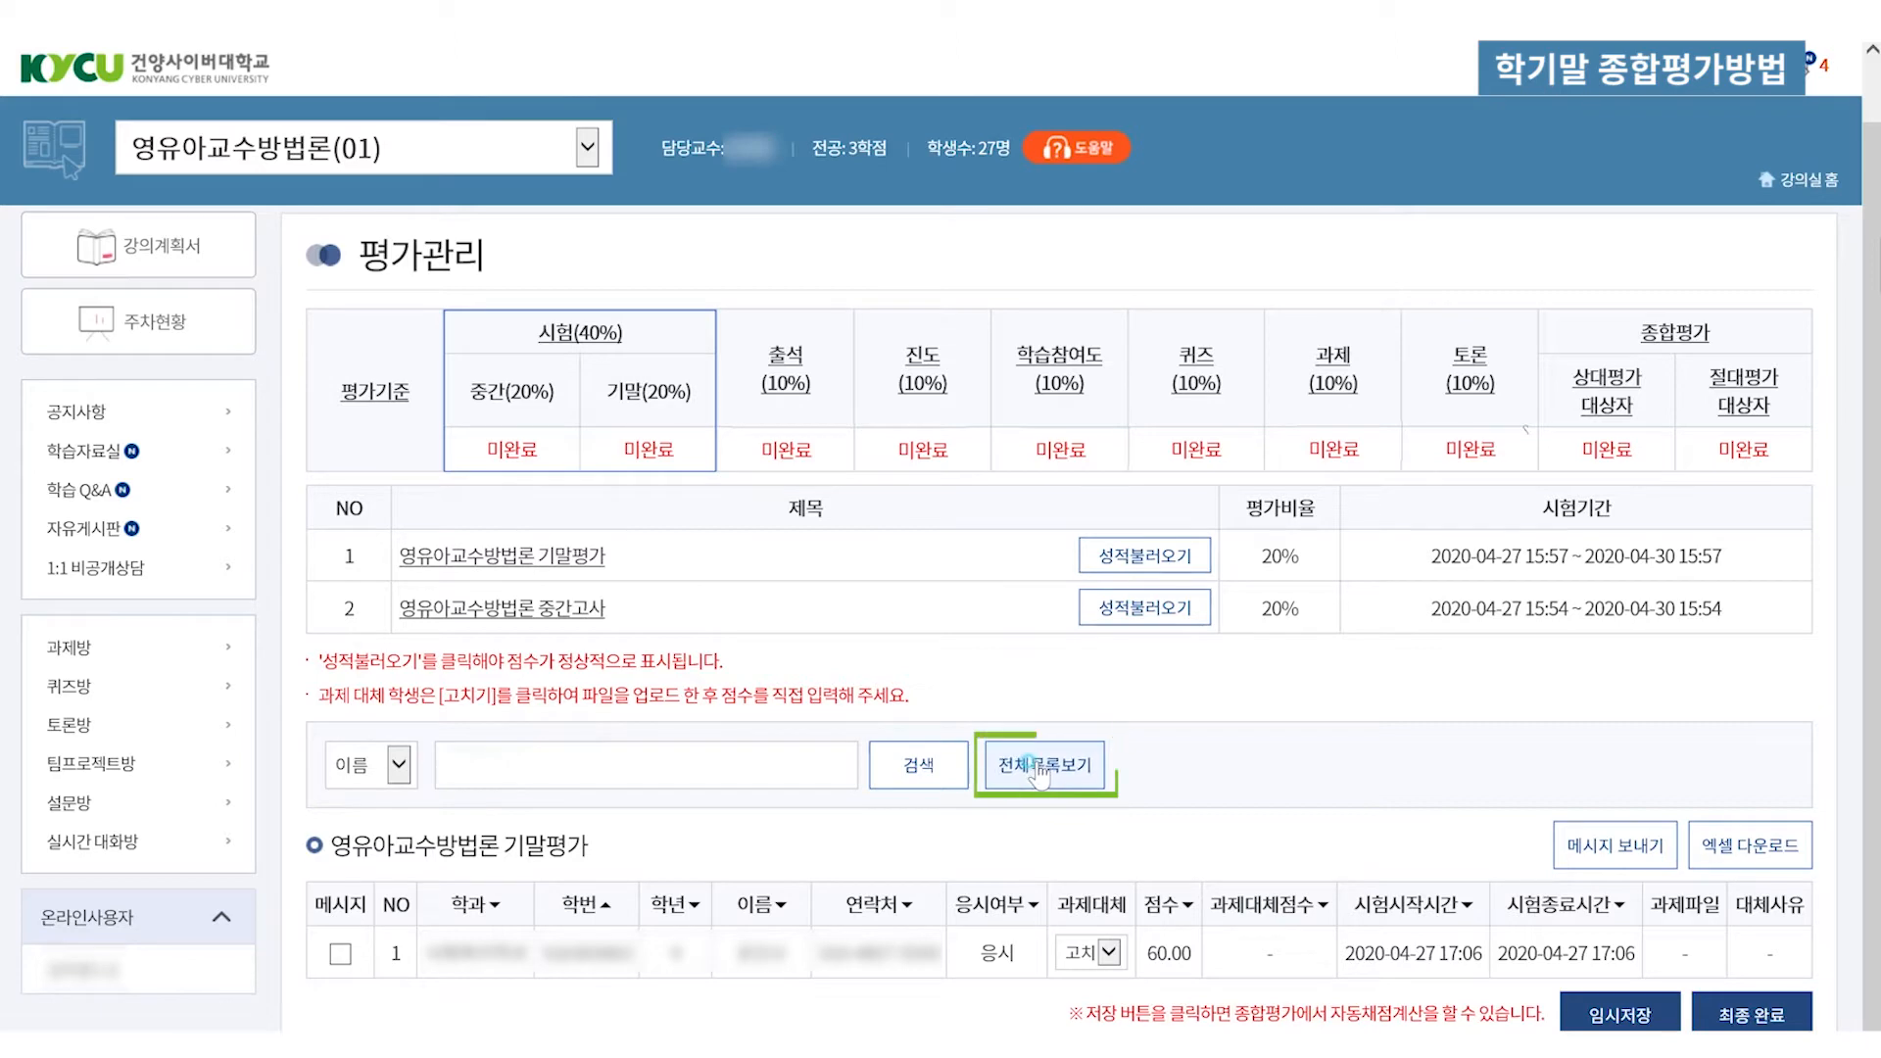
click(1039, 769)
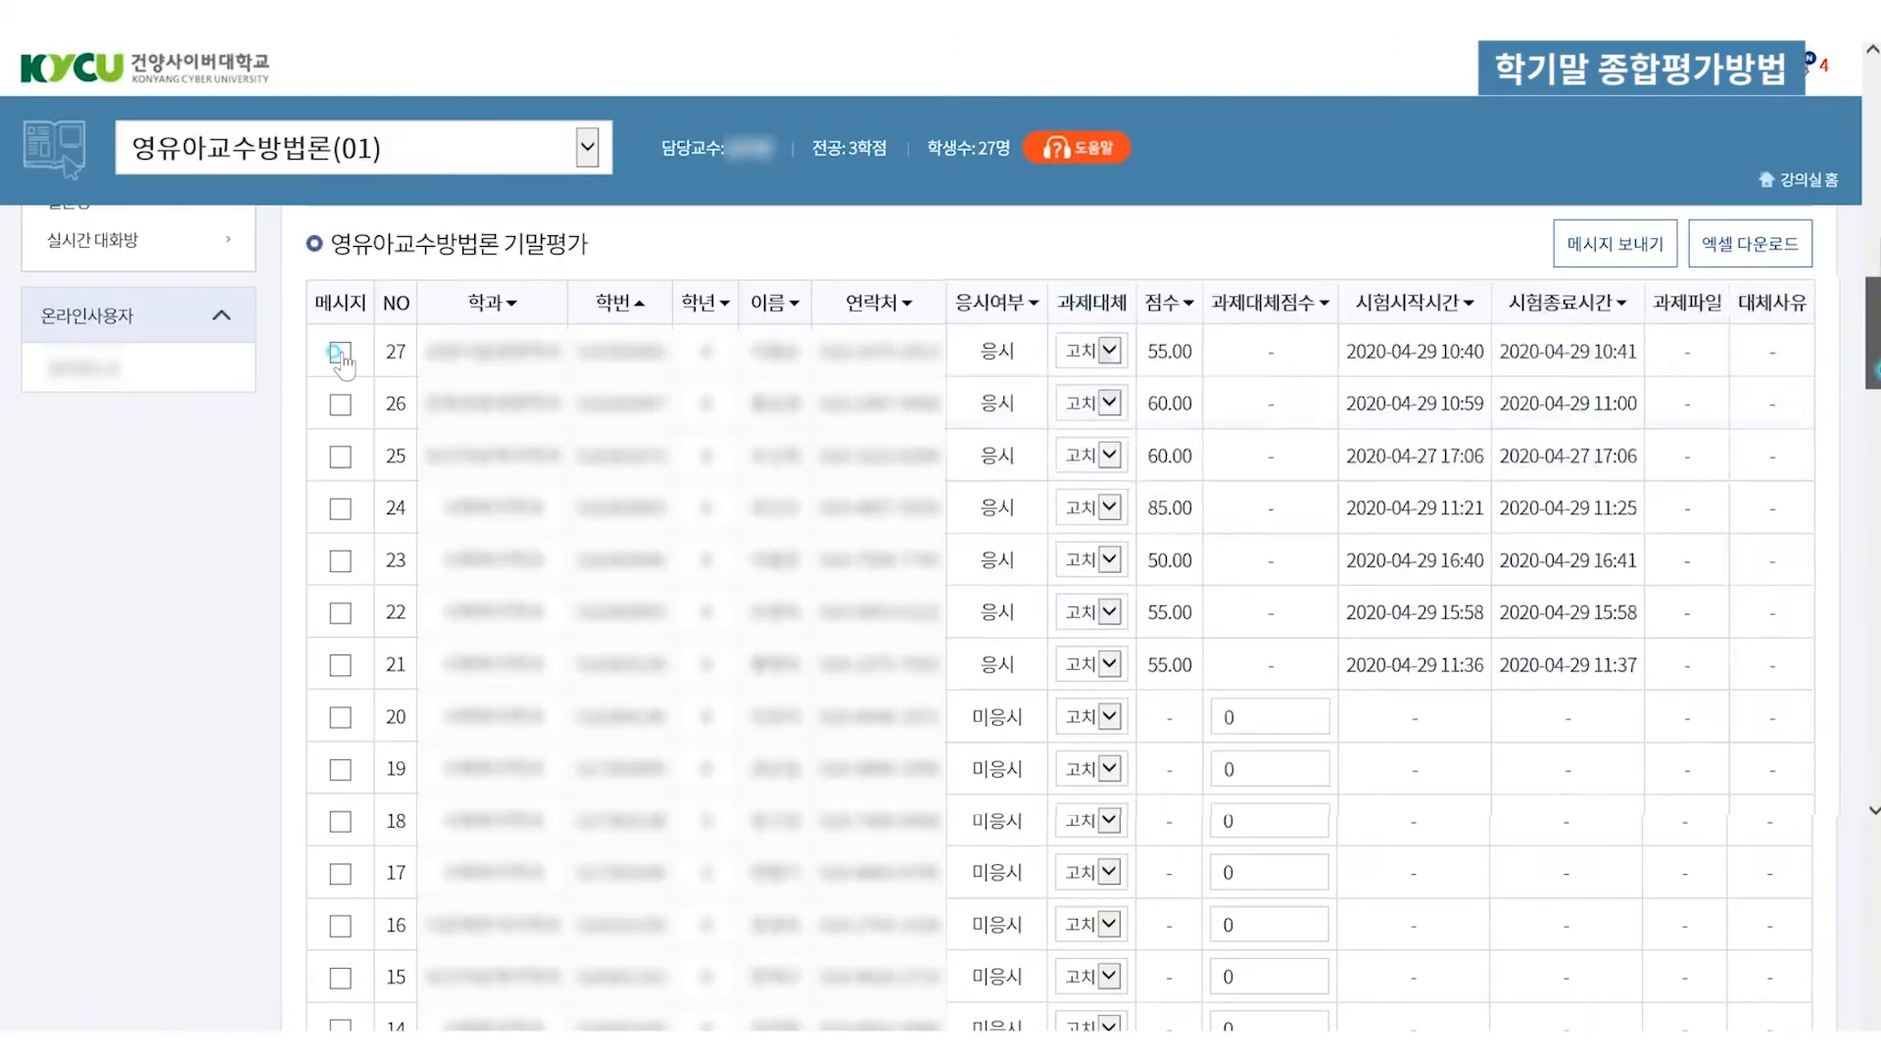
Send the message "안녕하세요~" by SMS and 쪽지 to the student in row 27
click(340, 352)
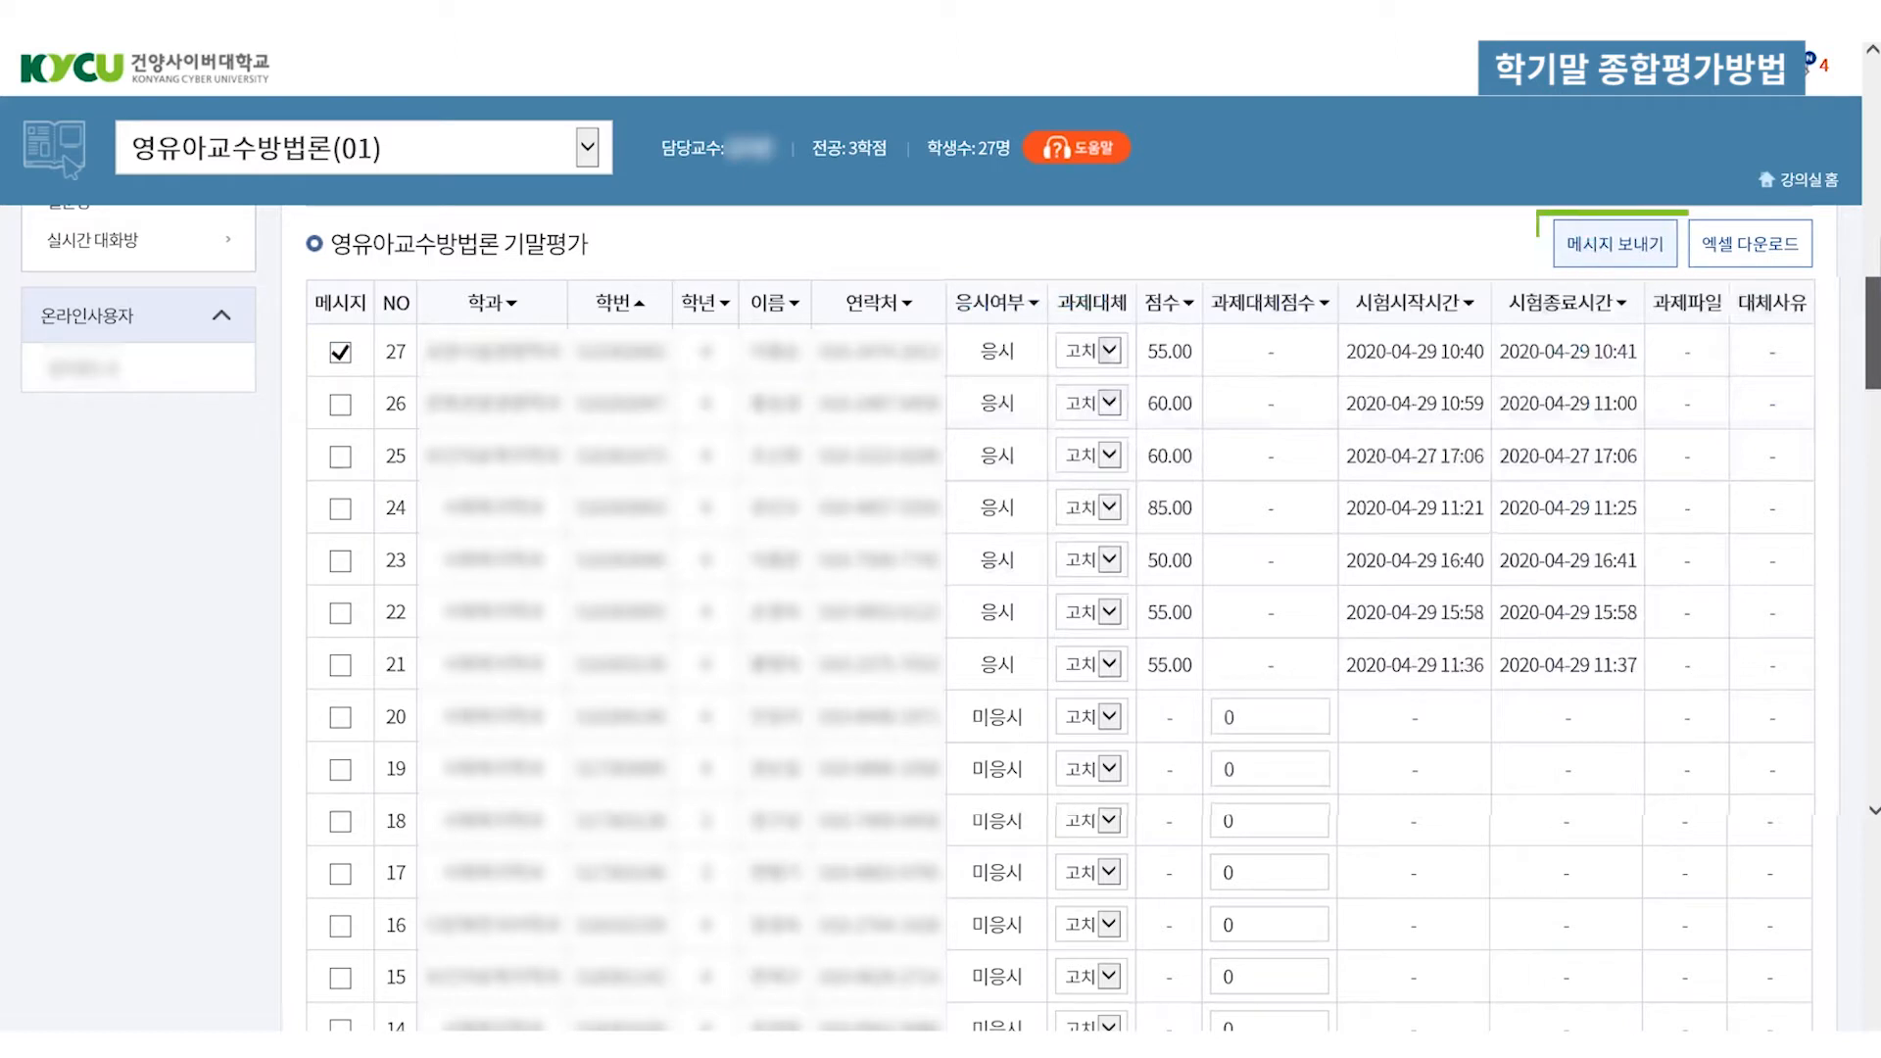
click(1614, 243)
click(571, 245)
text(안녕하세요~)
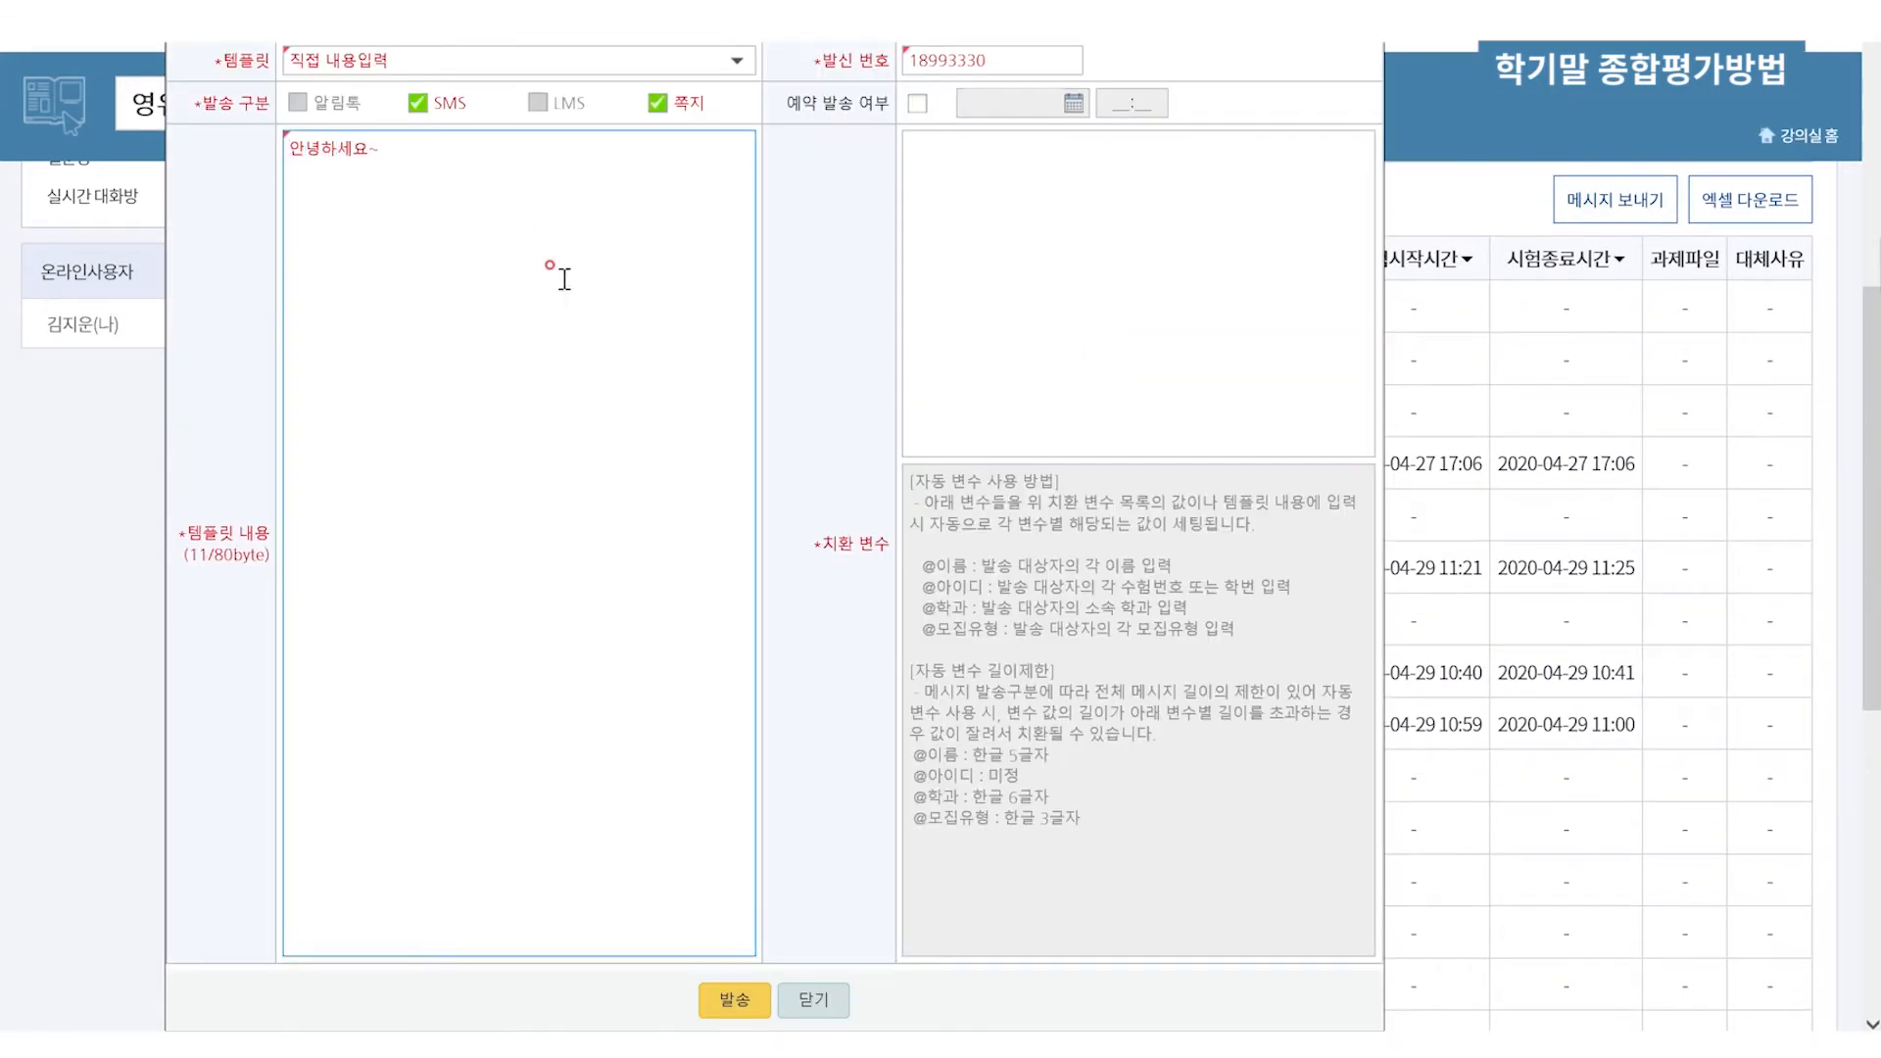
click(734, 999)
click(916, 558)
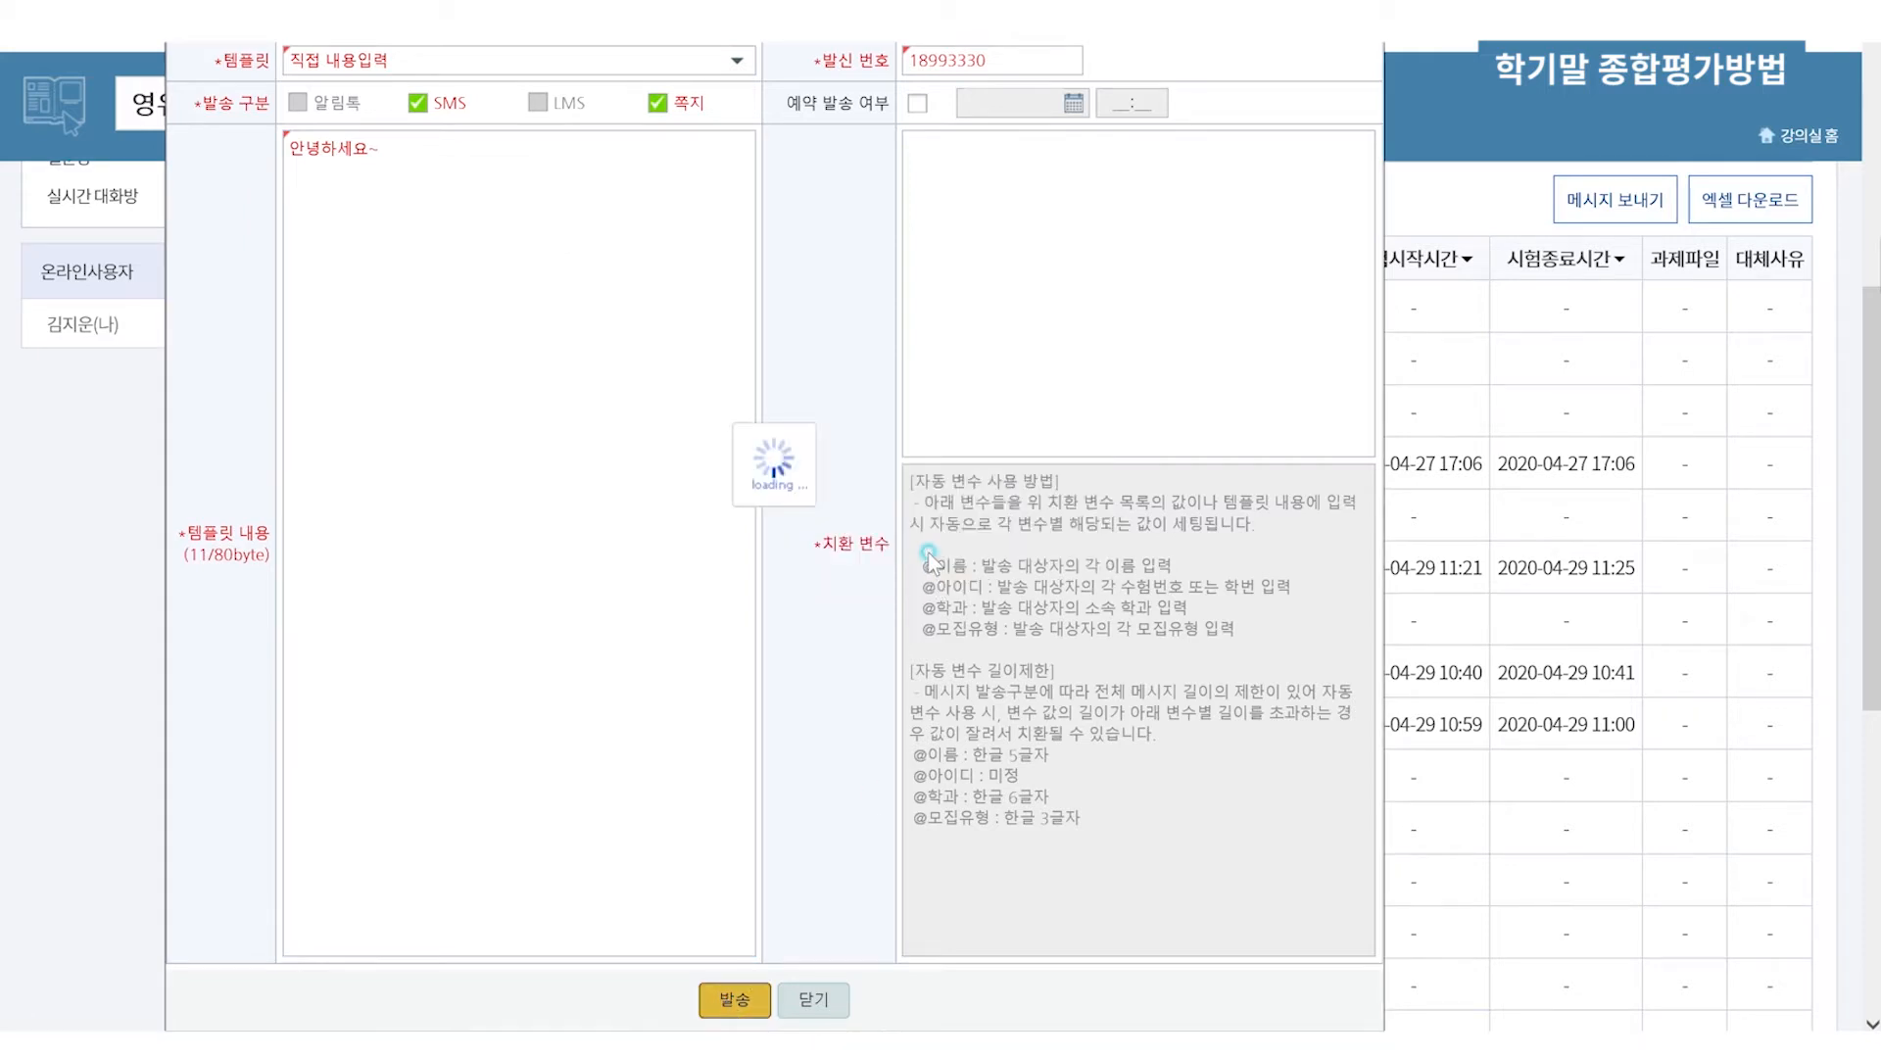
click(976, 555)
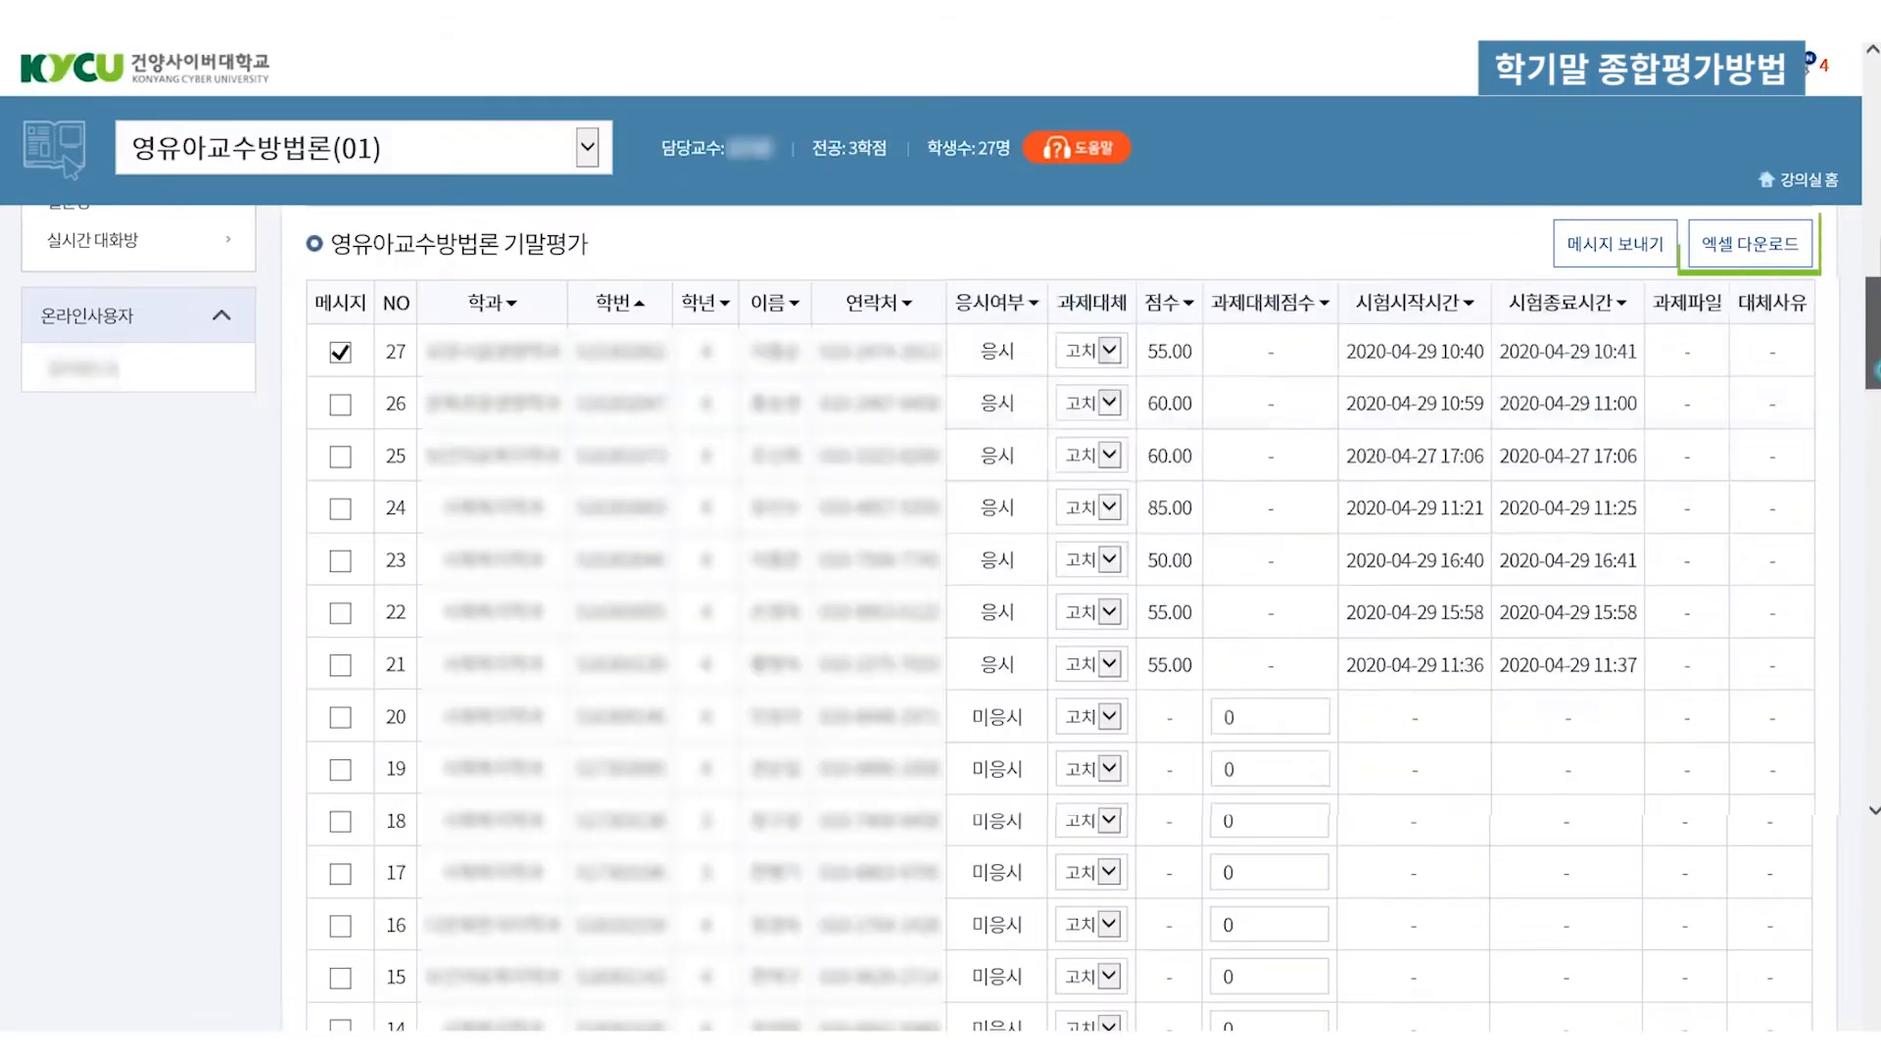
Download the final exam list as an Excel file, giving "기록 보관용" as the reason
click(1750, 243)
click(879, 568)
text(기록 보관용)
click(881, 662)
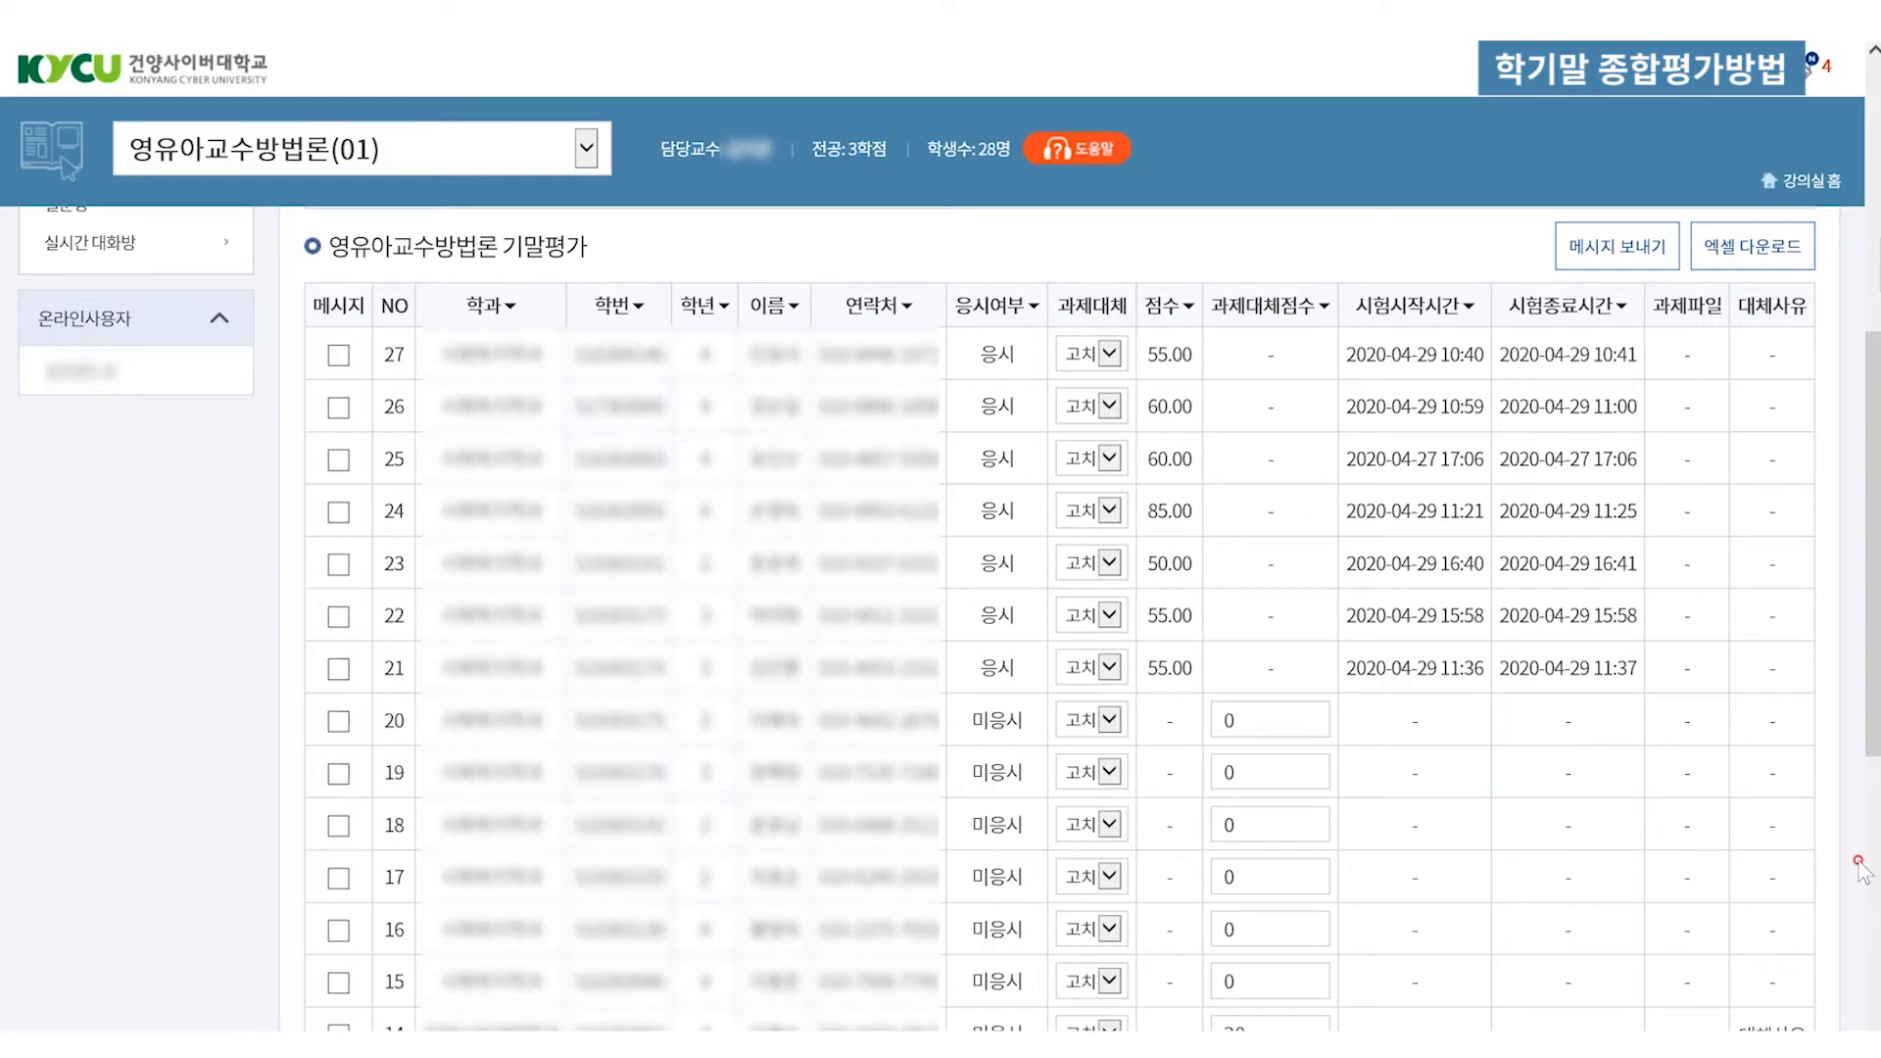
Set the assignment substitution (과제대체) of the student in row 20 to submitted, with the reason "과제대체"
click(1105, 721)
click(1113, 769)
click(930, 598)
text(과제대)
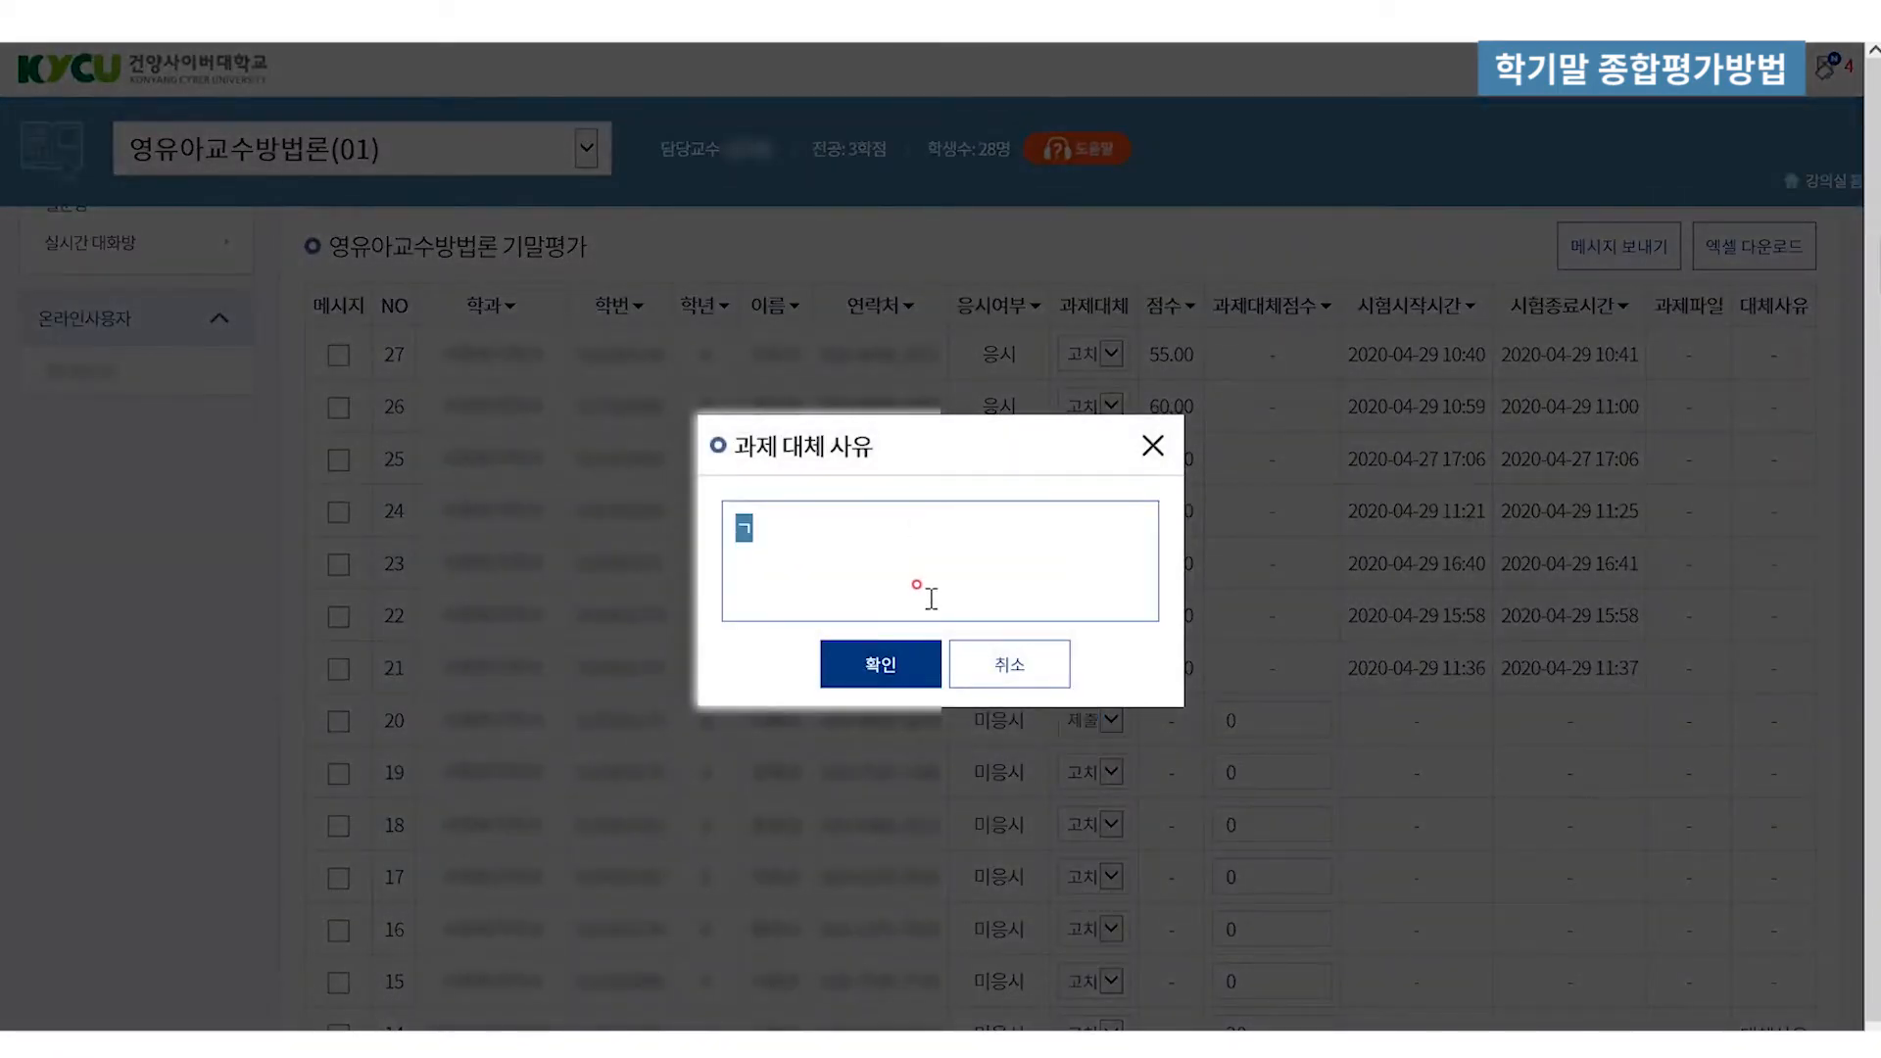
text(체)
click(909, 650)
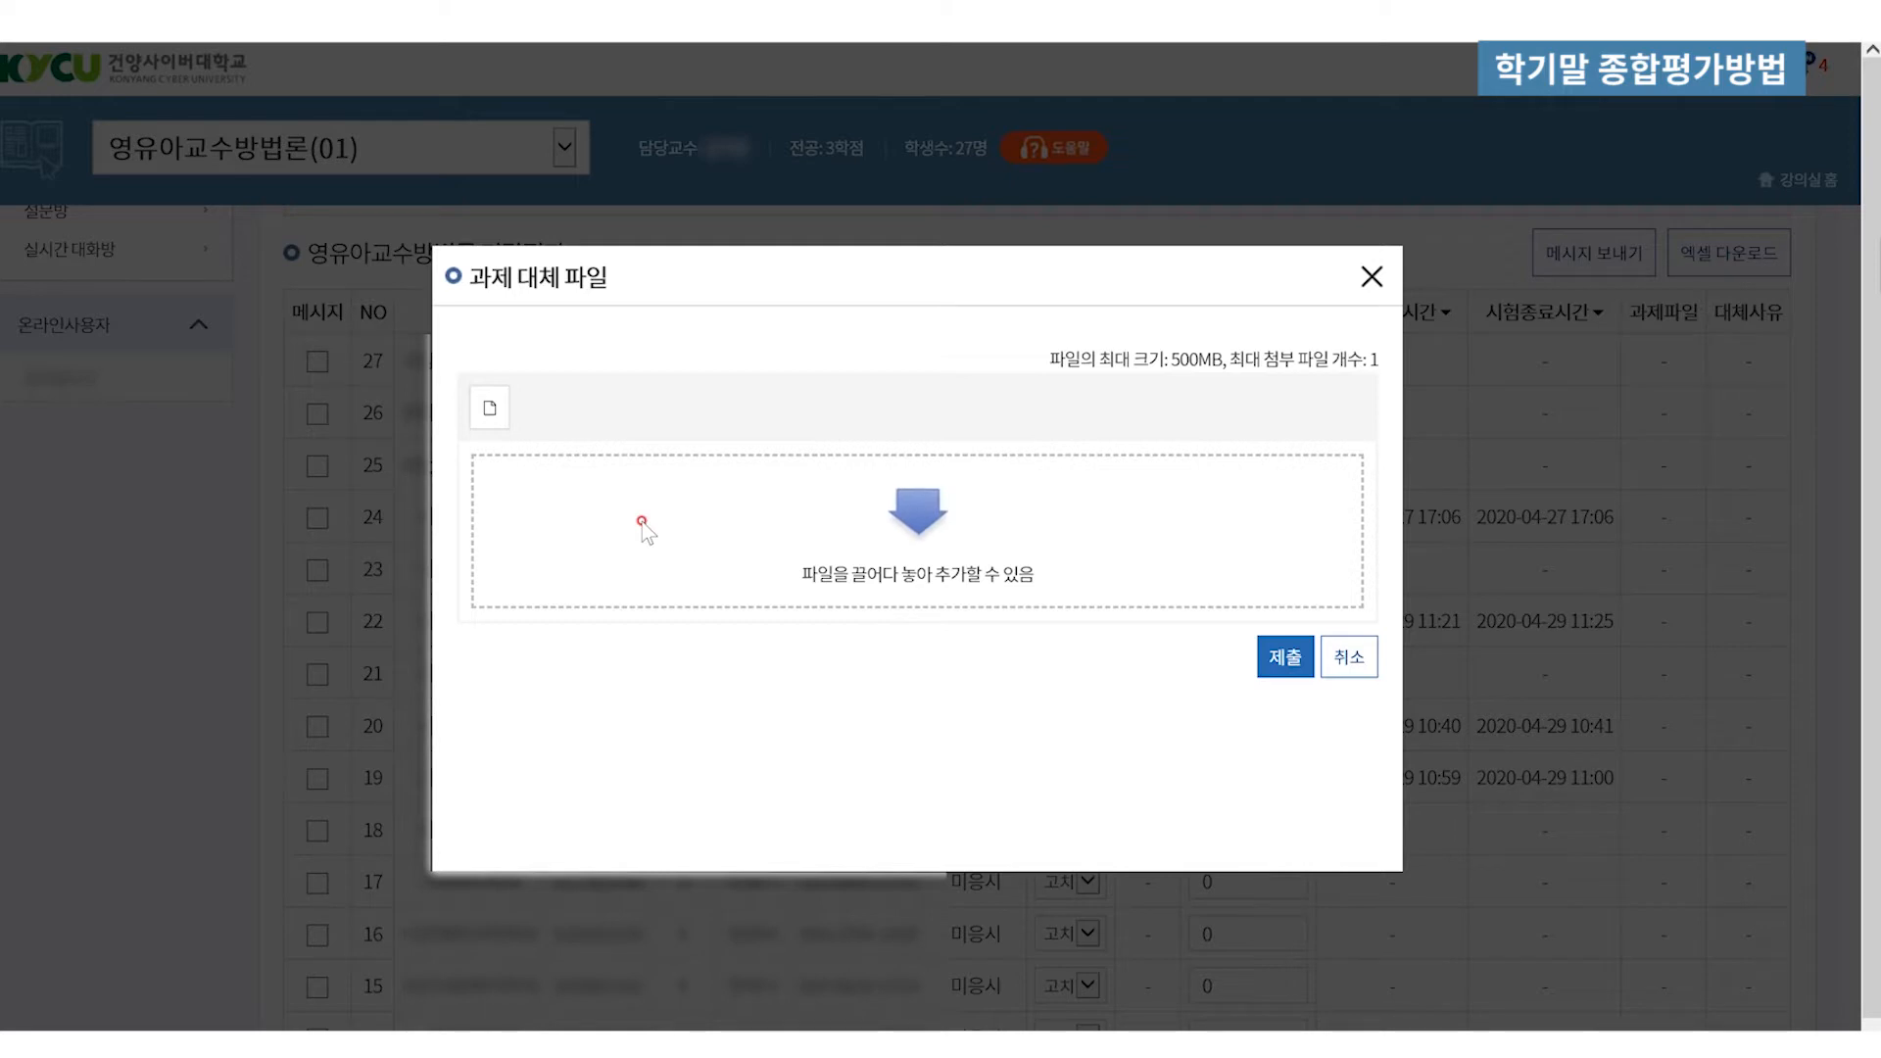
Upload the file 실습보고서2회차 as the assignment substitute file (과제 대체 파일) and submit it
click(490, 407)
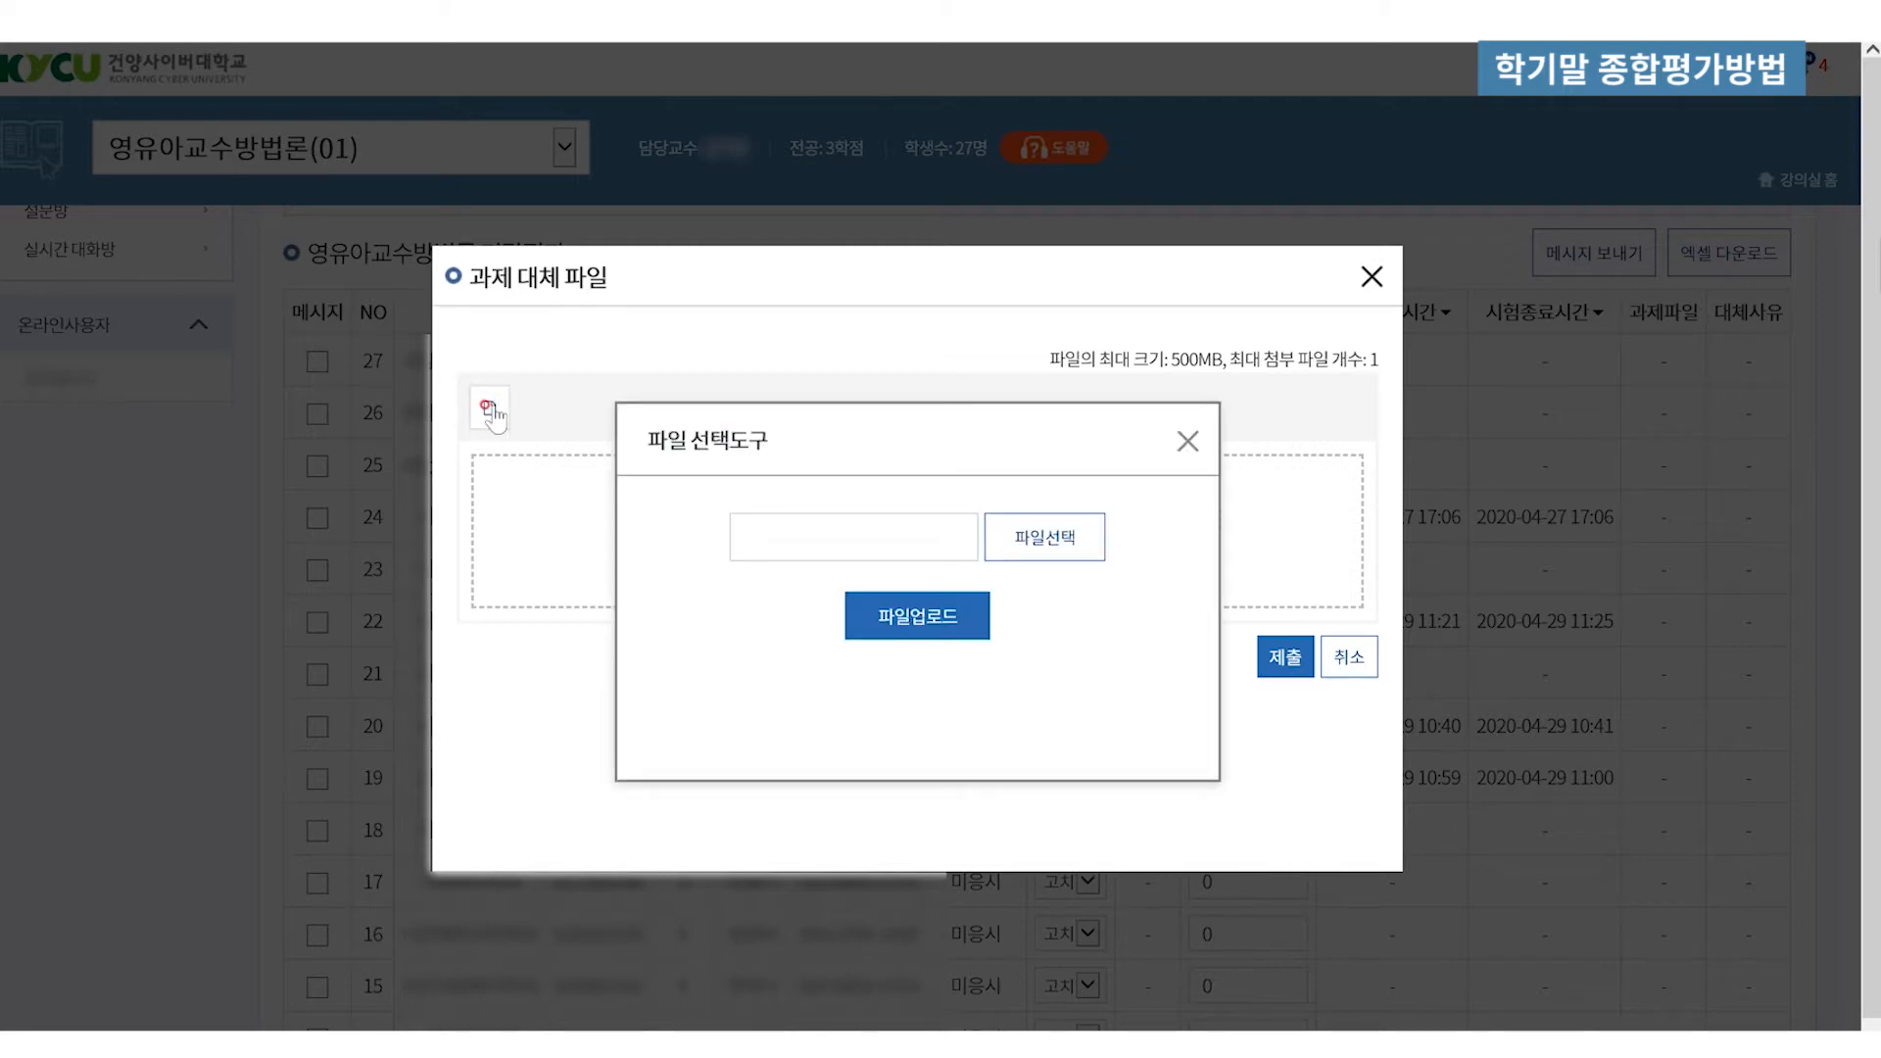
click(1045, 536)
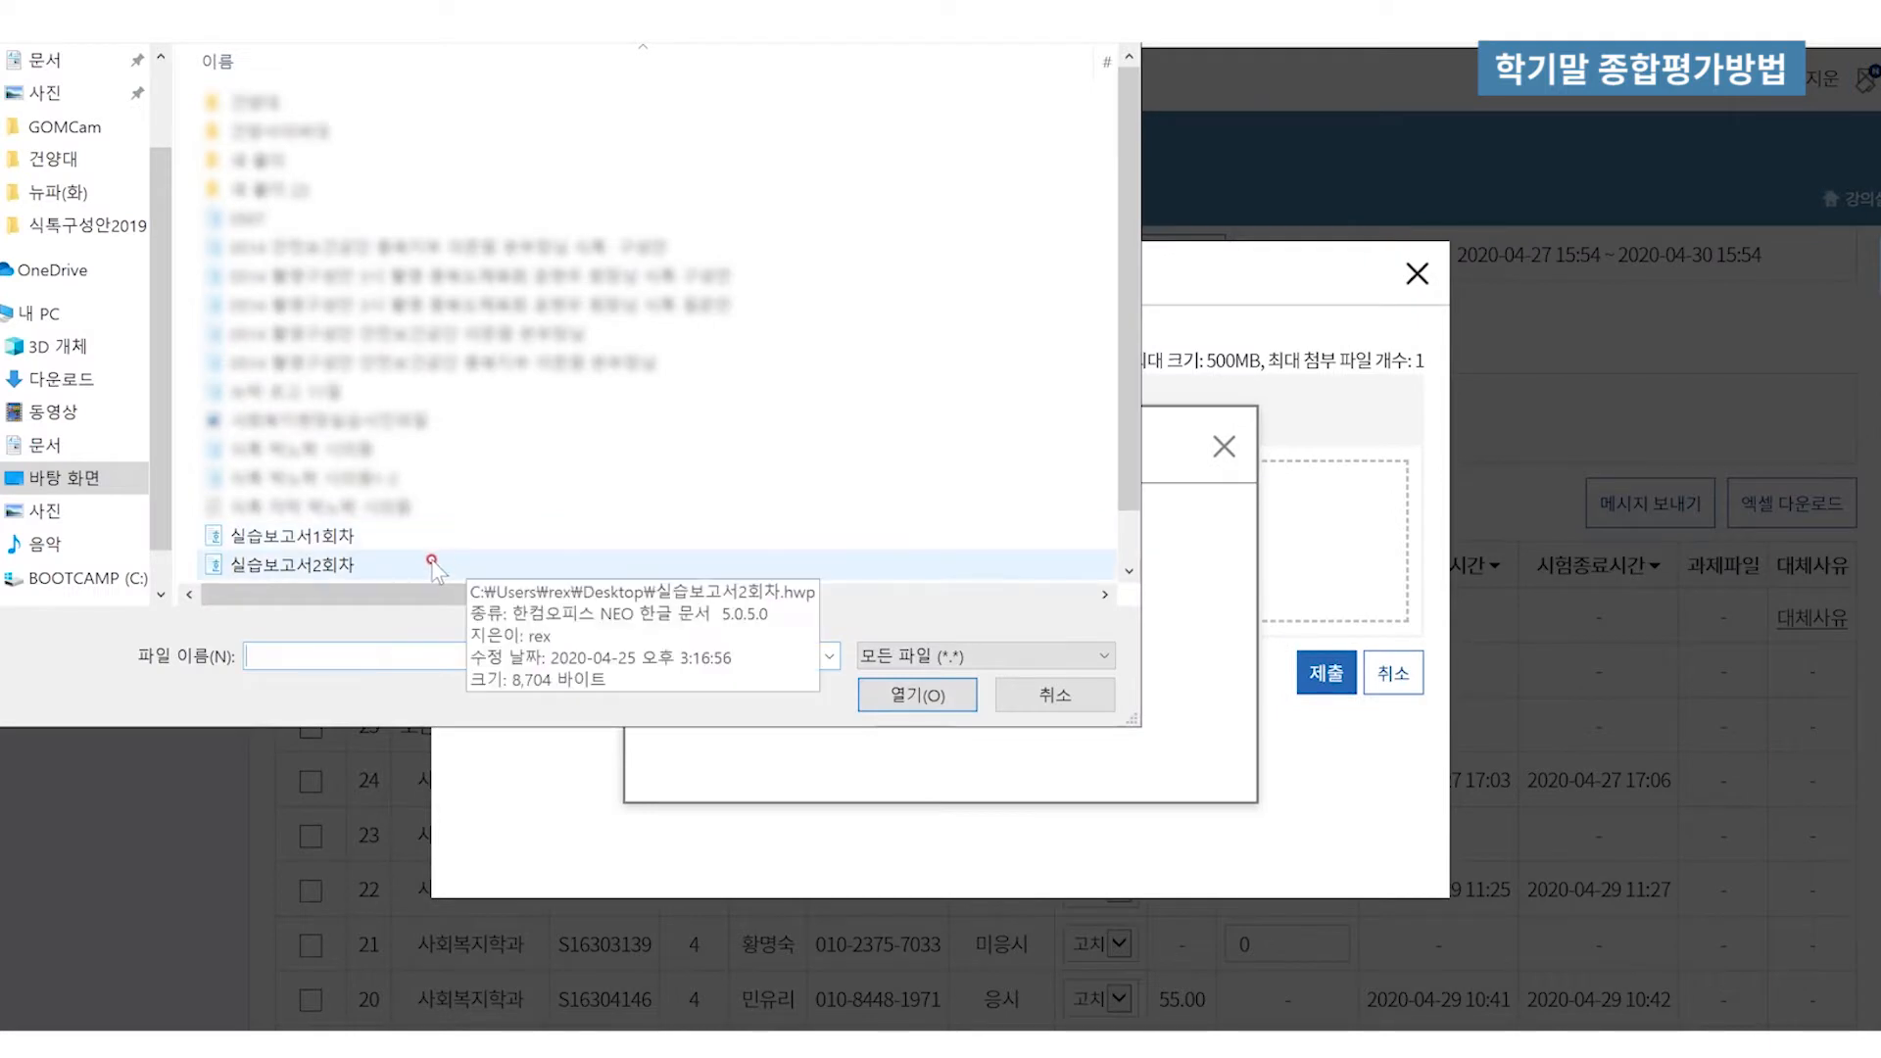
double_click(432, 563)
click(931, 632)
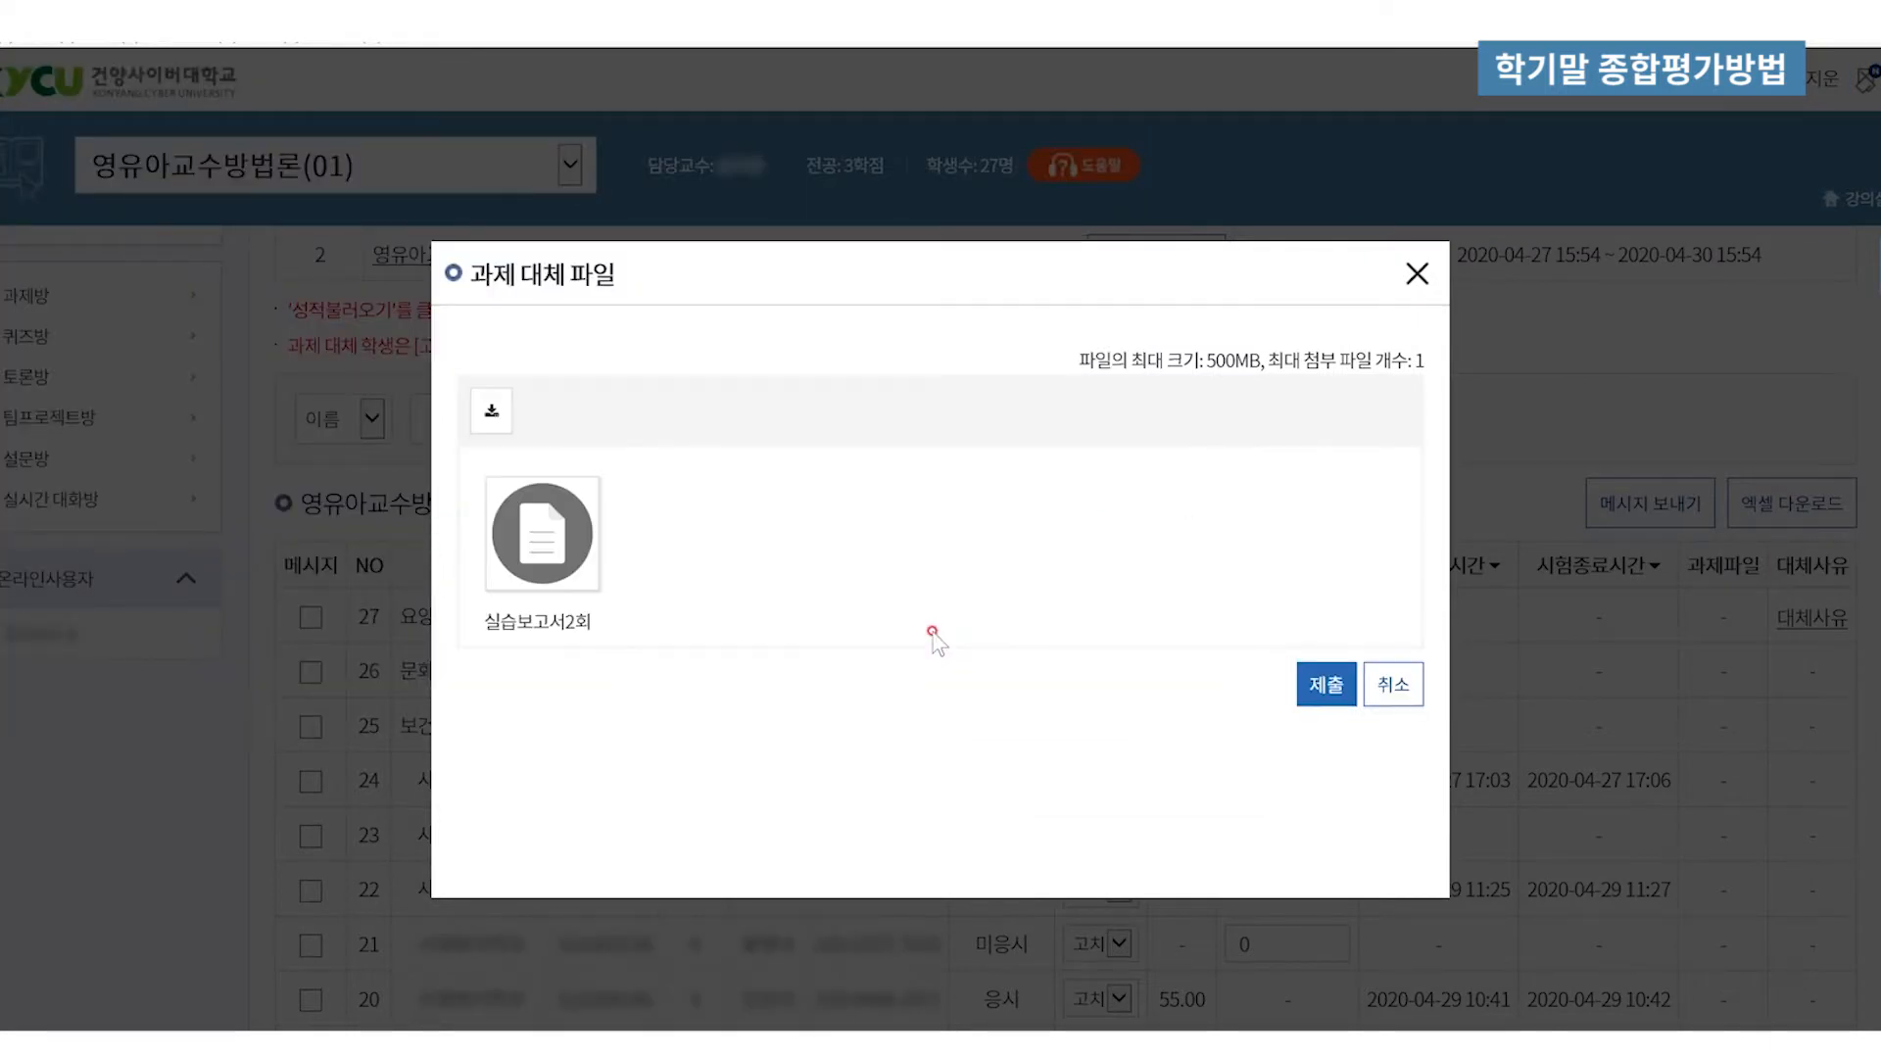
click(1317, 682)
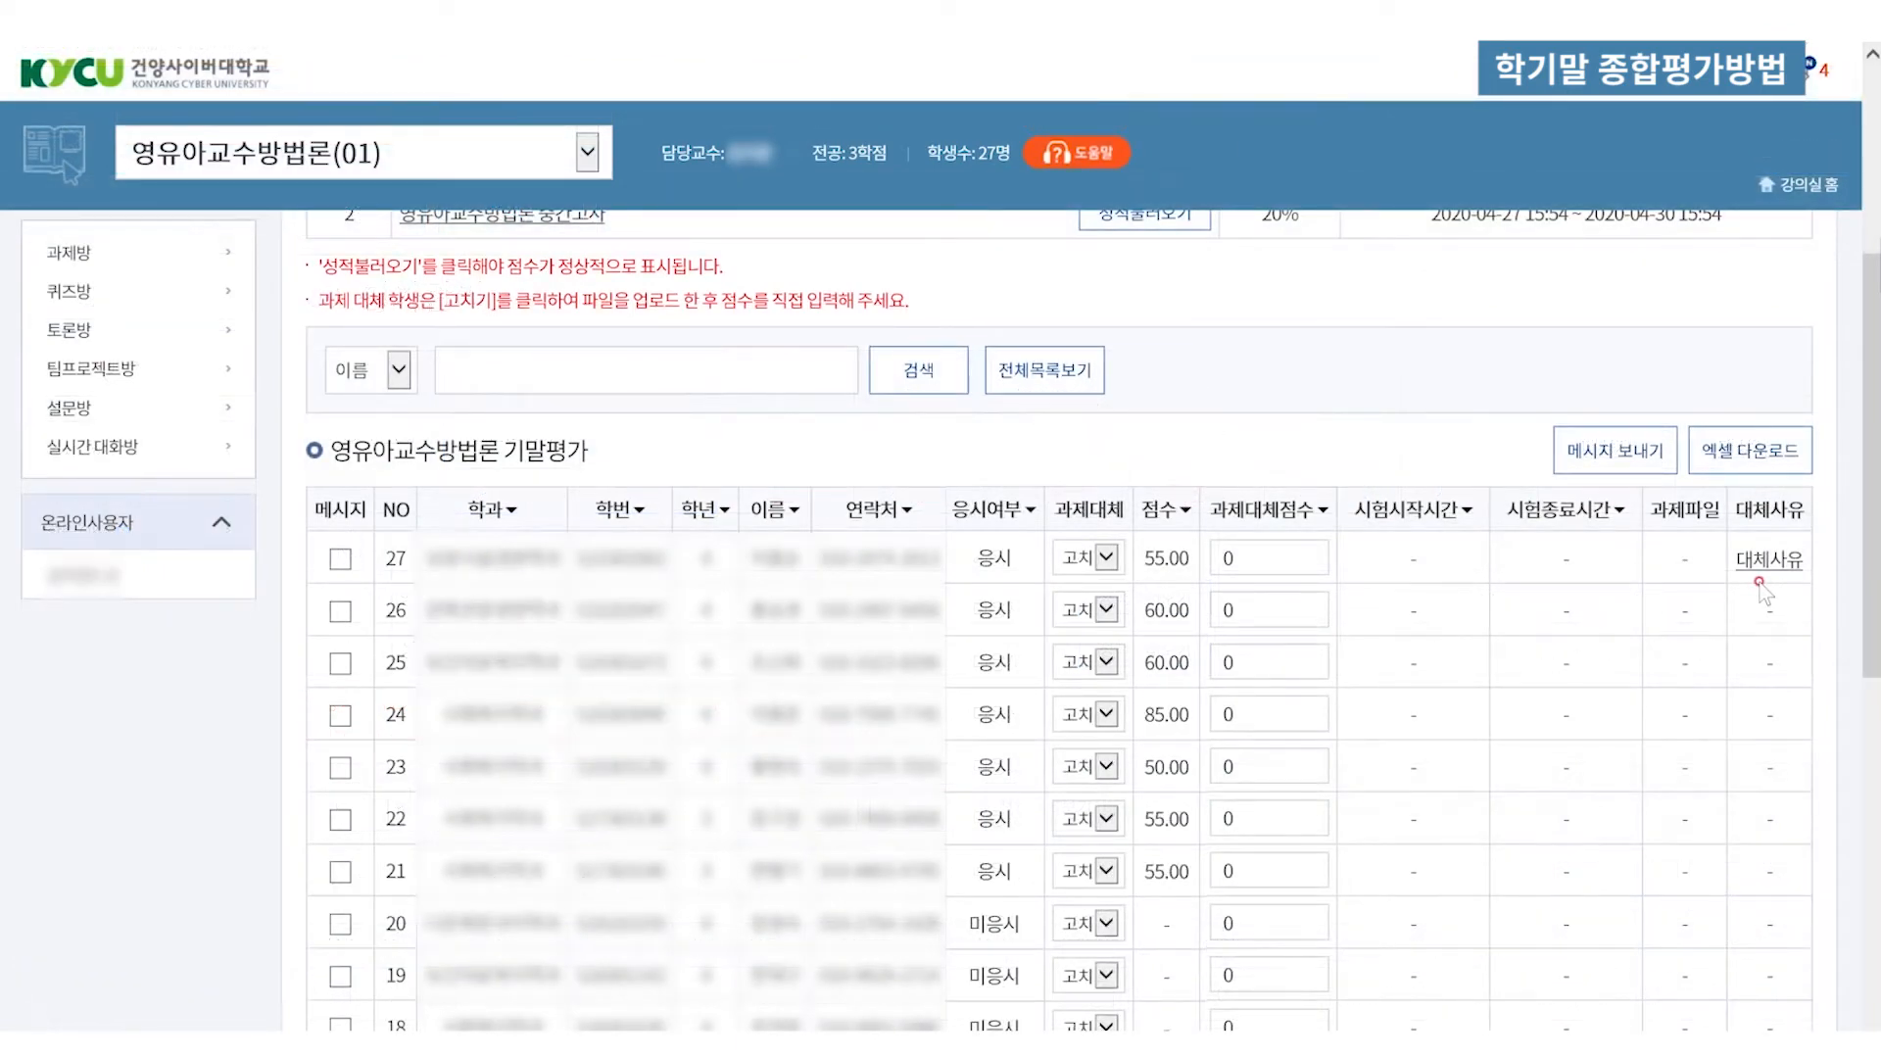
Open row 27's substitute score for editing, and save the exam evaluation temporarily (임시저장) and as final (최종 완료)
click(1251, 555)
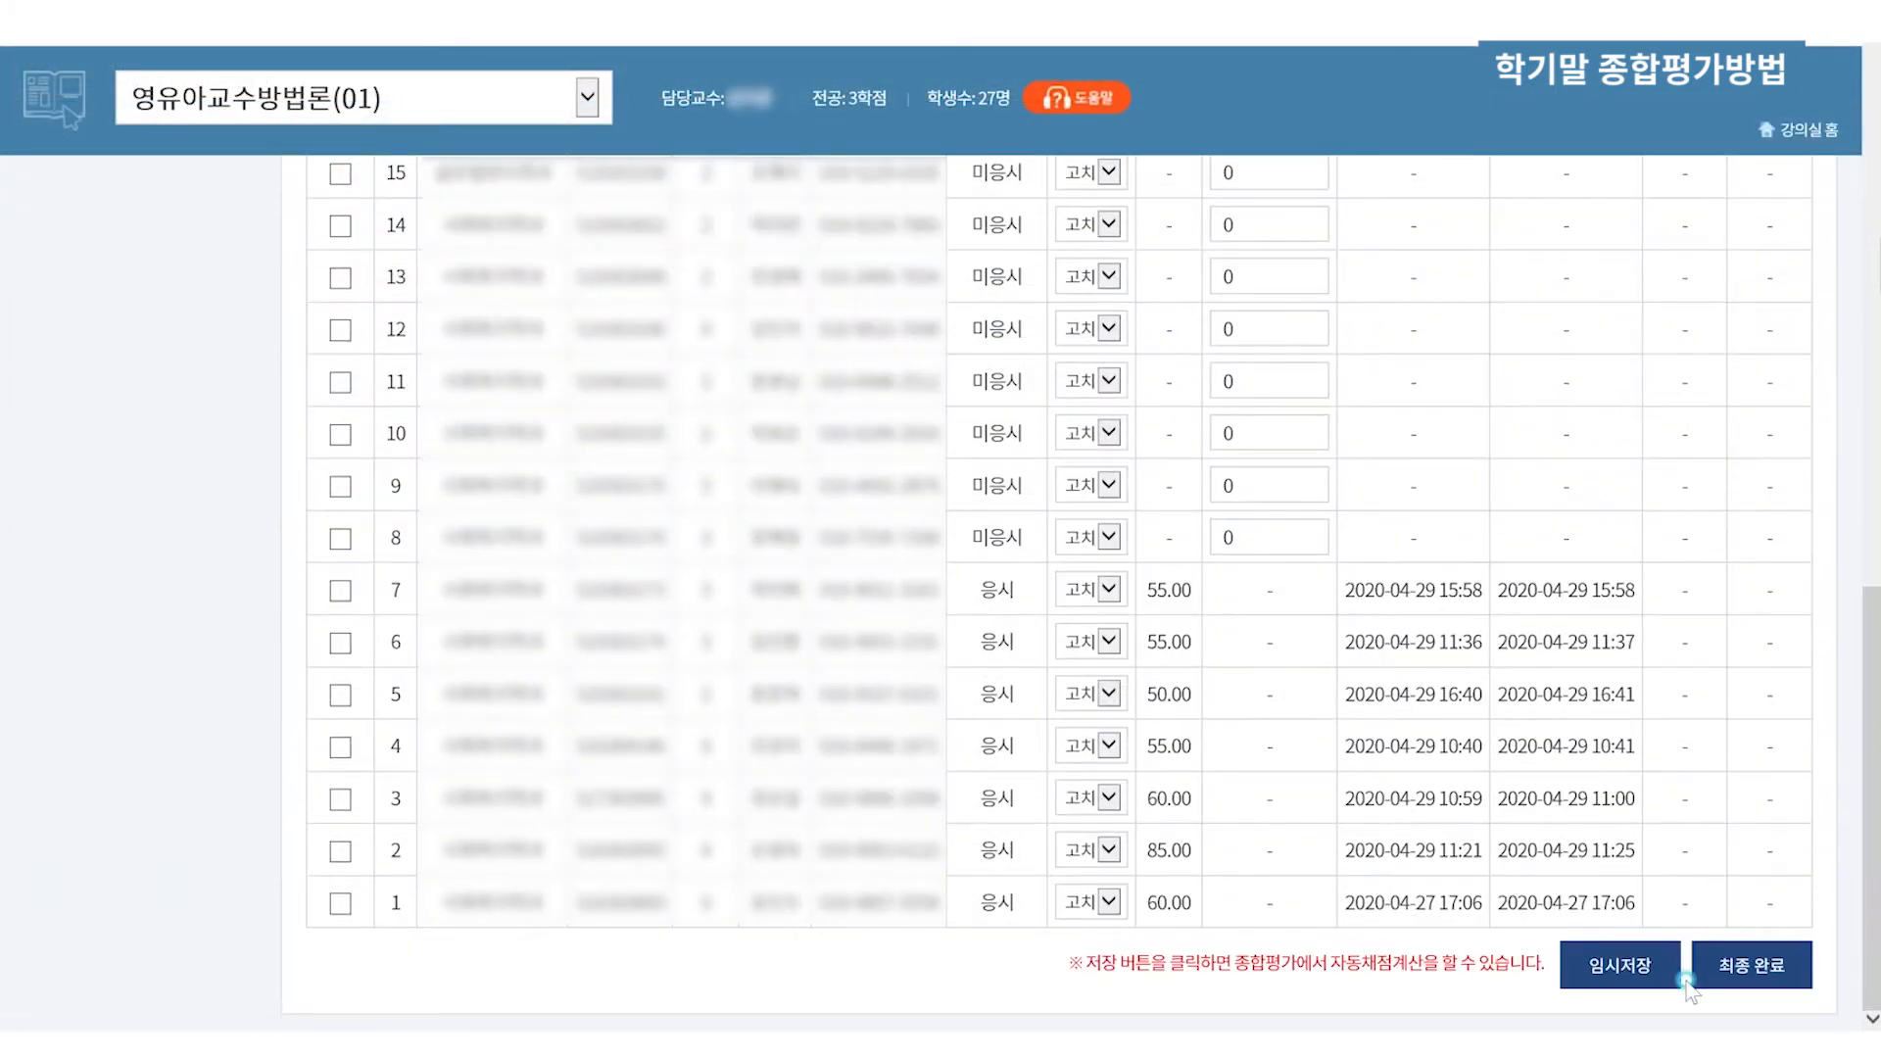
click(1621, 970)
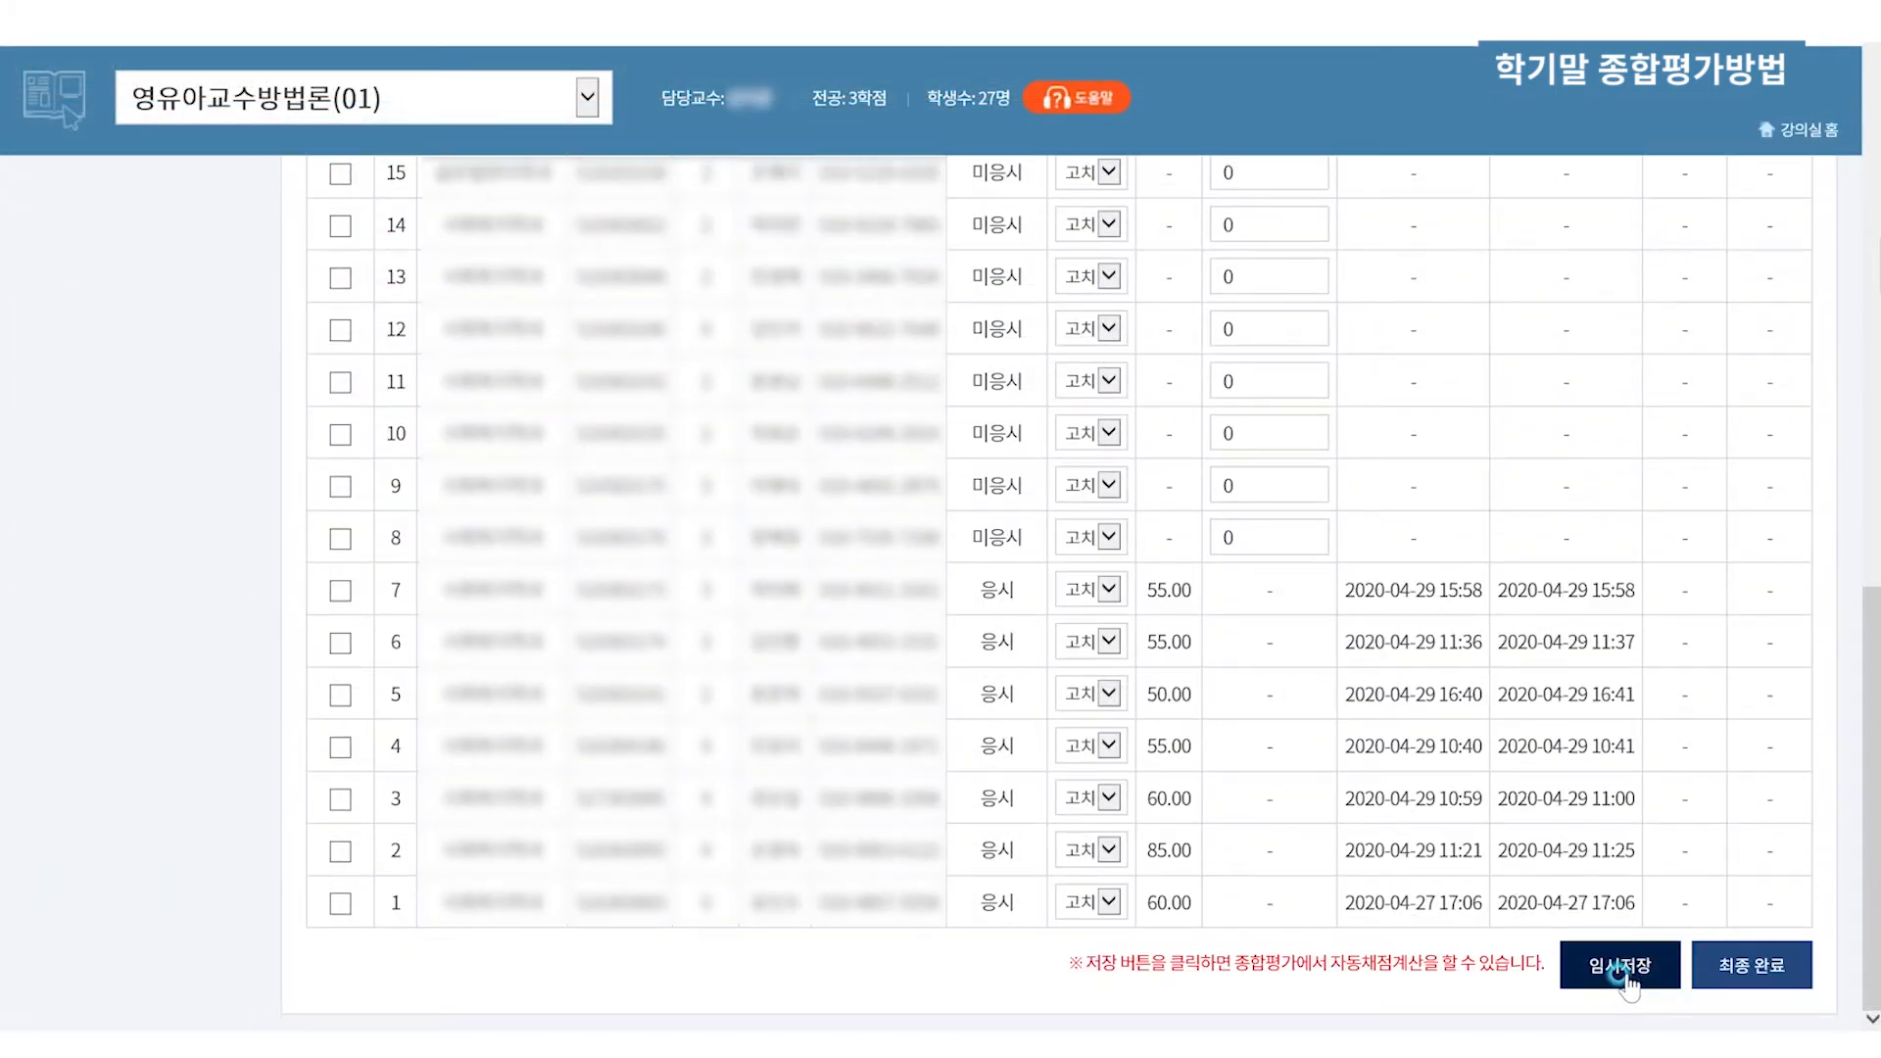
click(1749, 968)
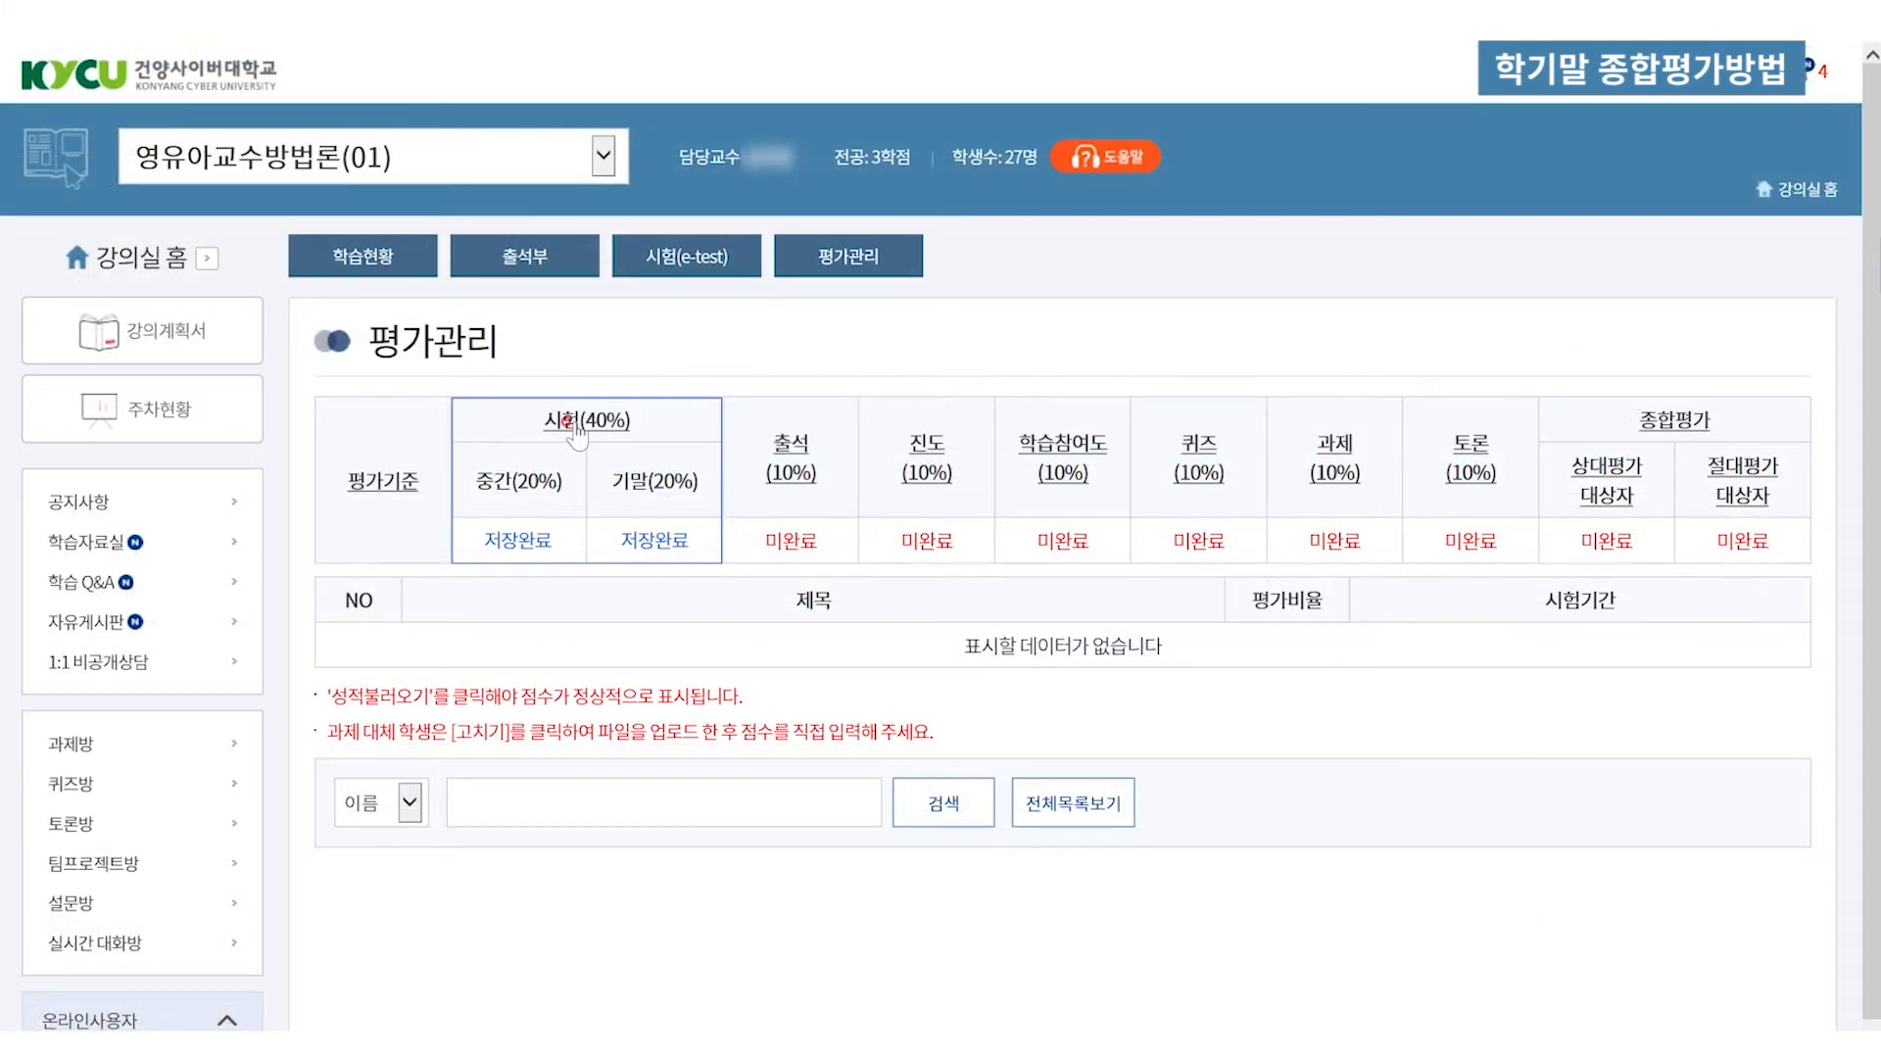
Open the attendance evaluation (출석), and save its scores temporarily (임시저장) and as final (최종 완료)
click(794, 461)
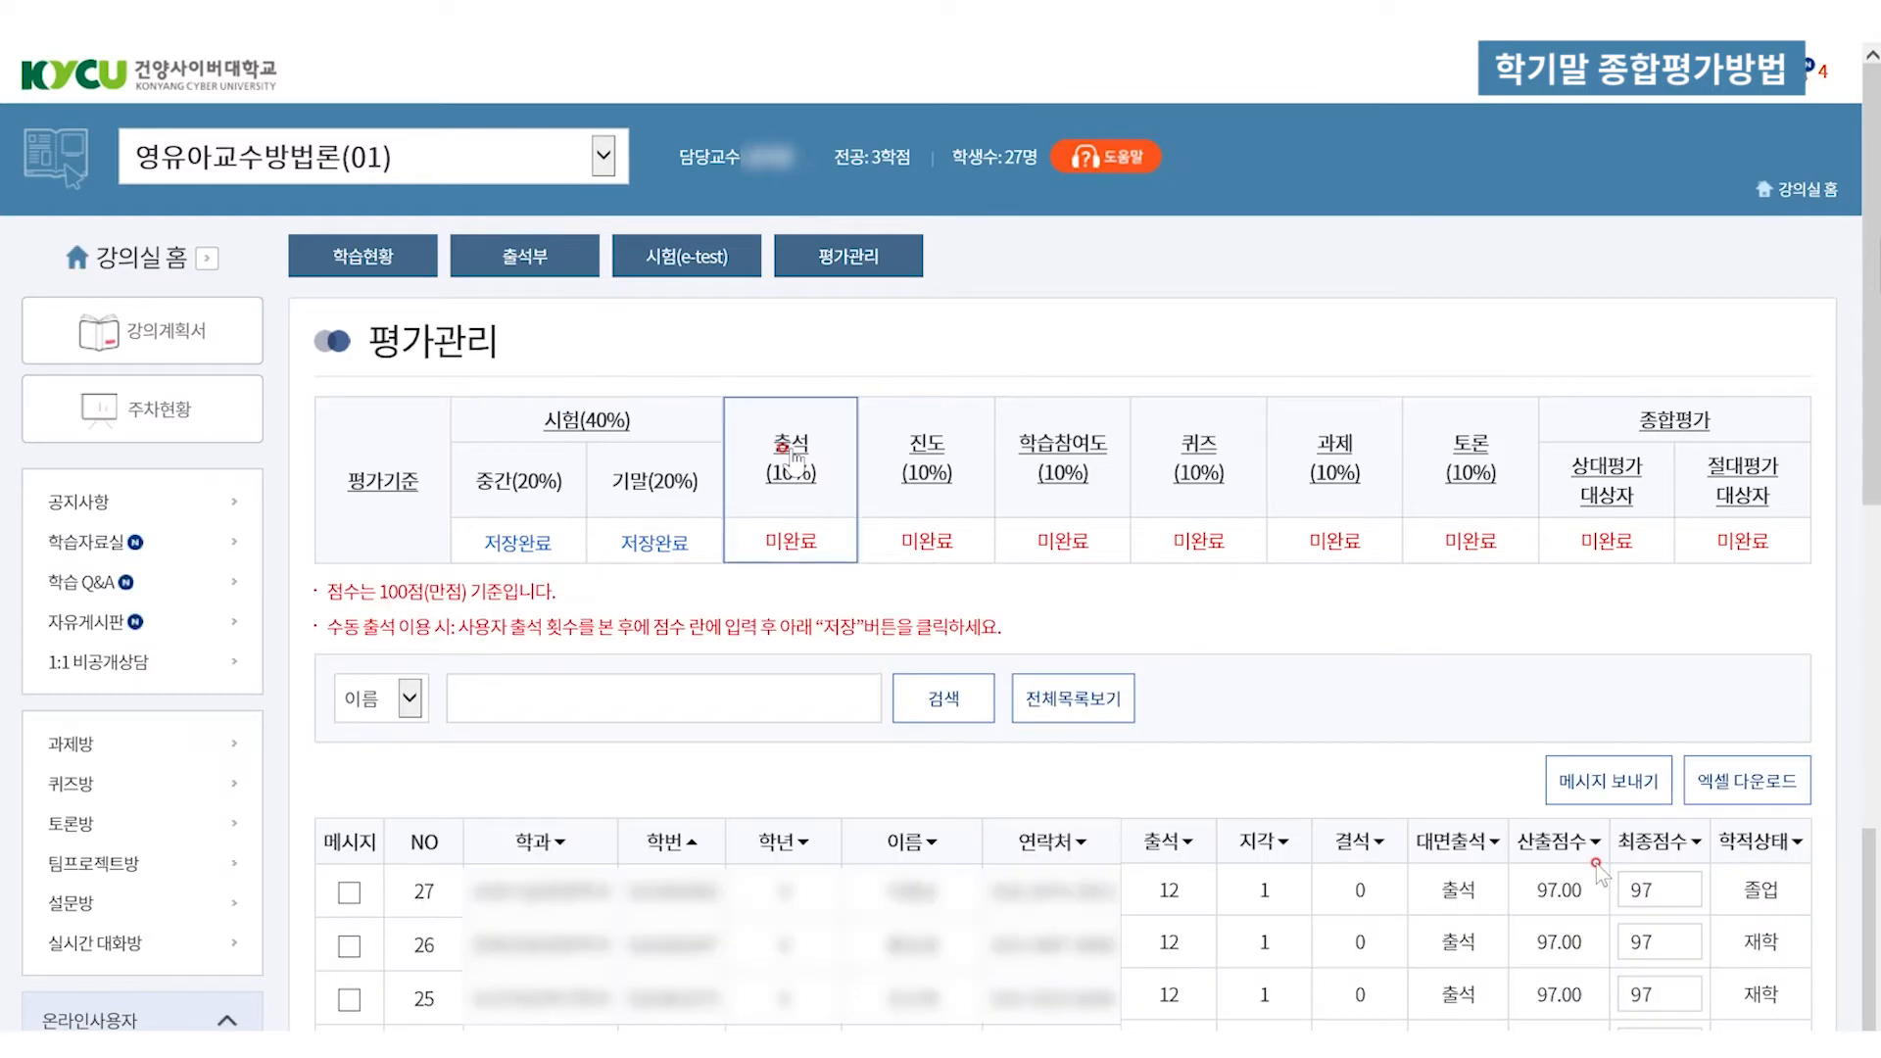
drag(1865, 542, 1879, 716)
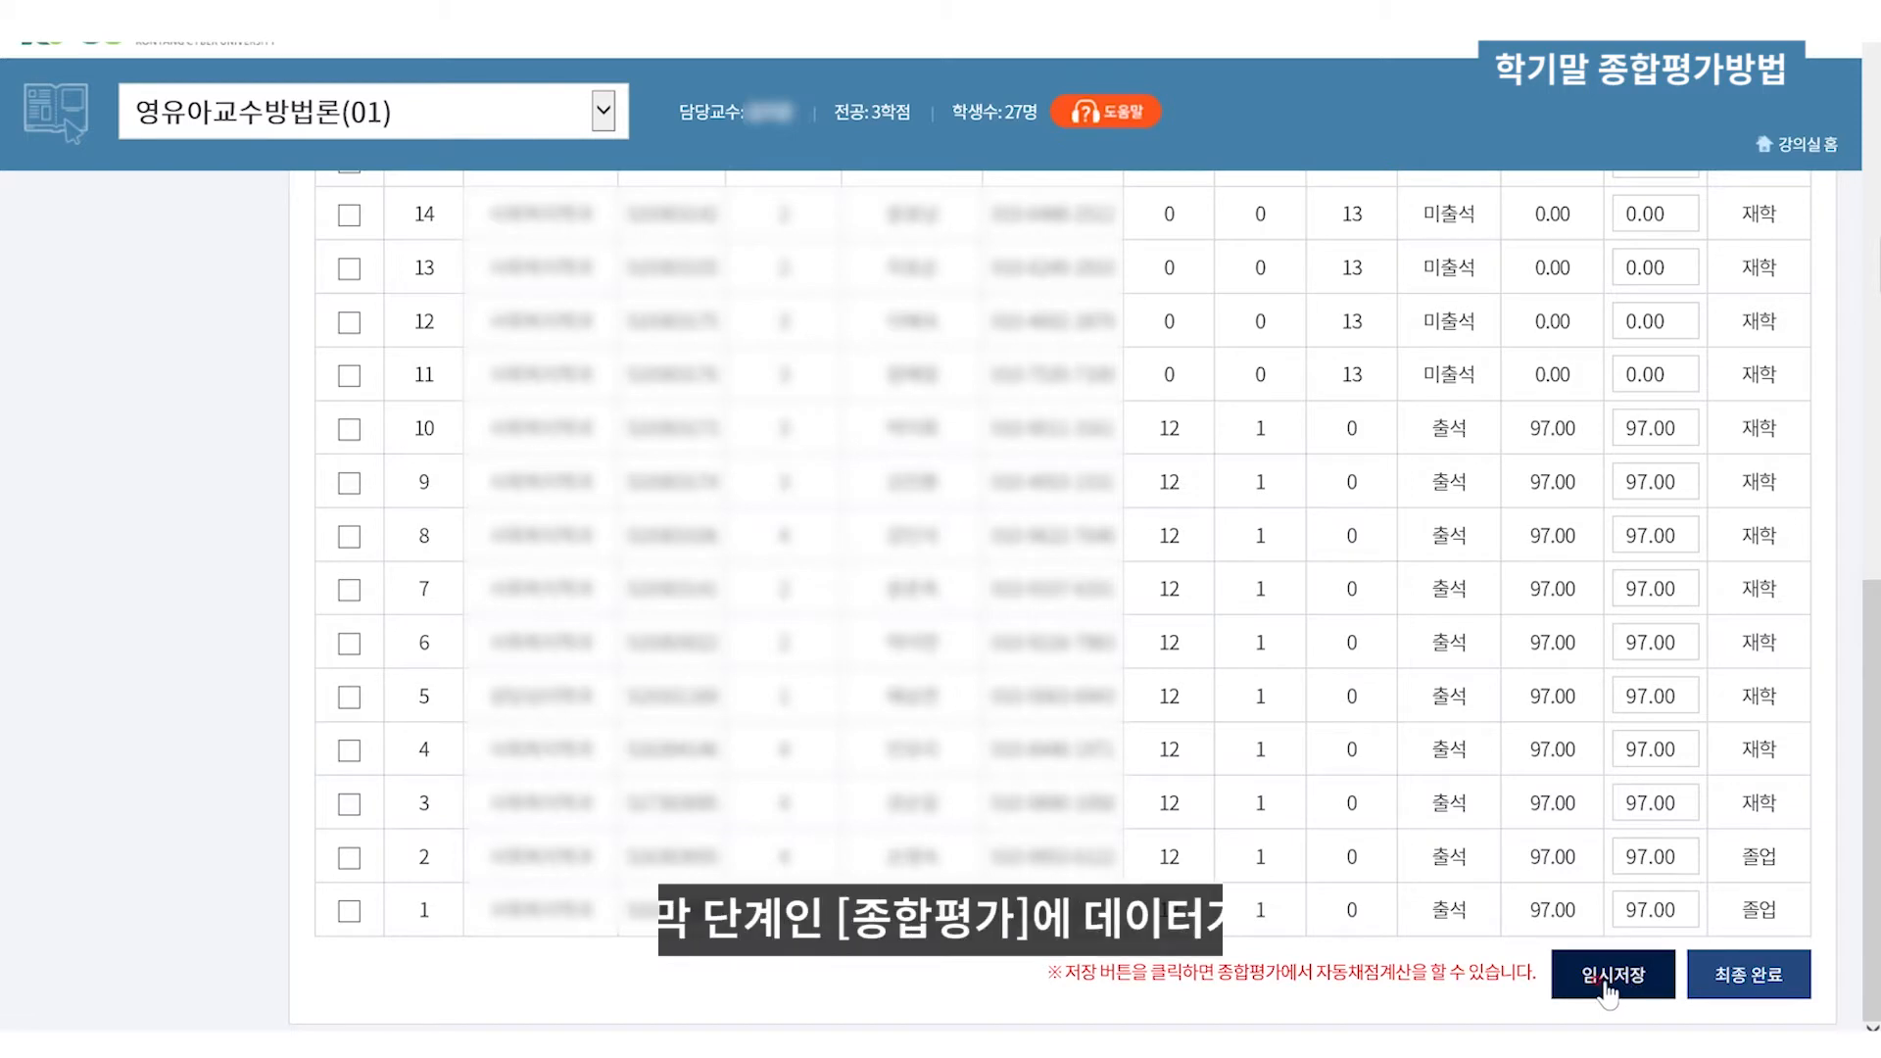
click(1607, 980)
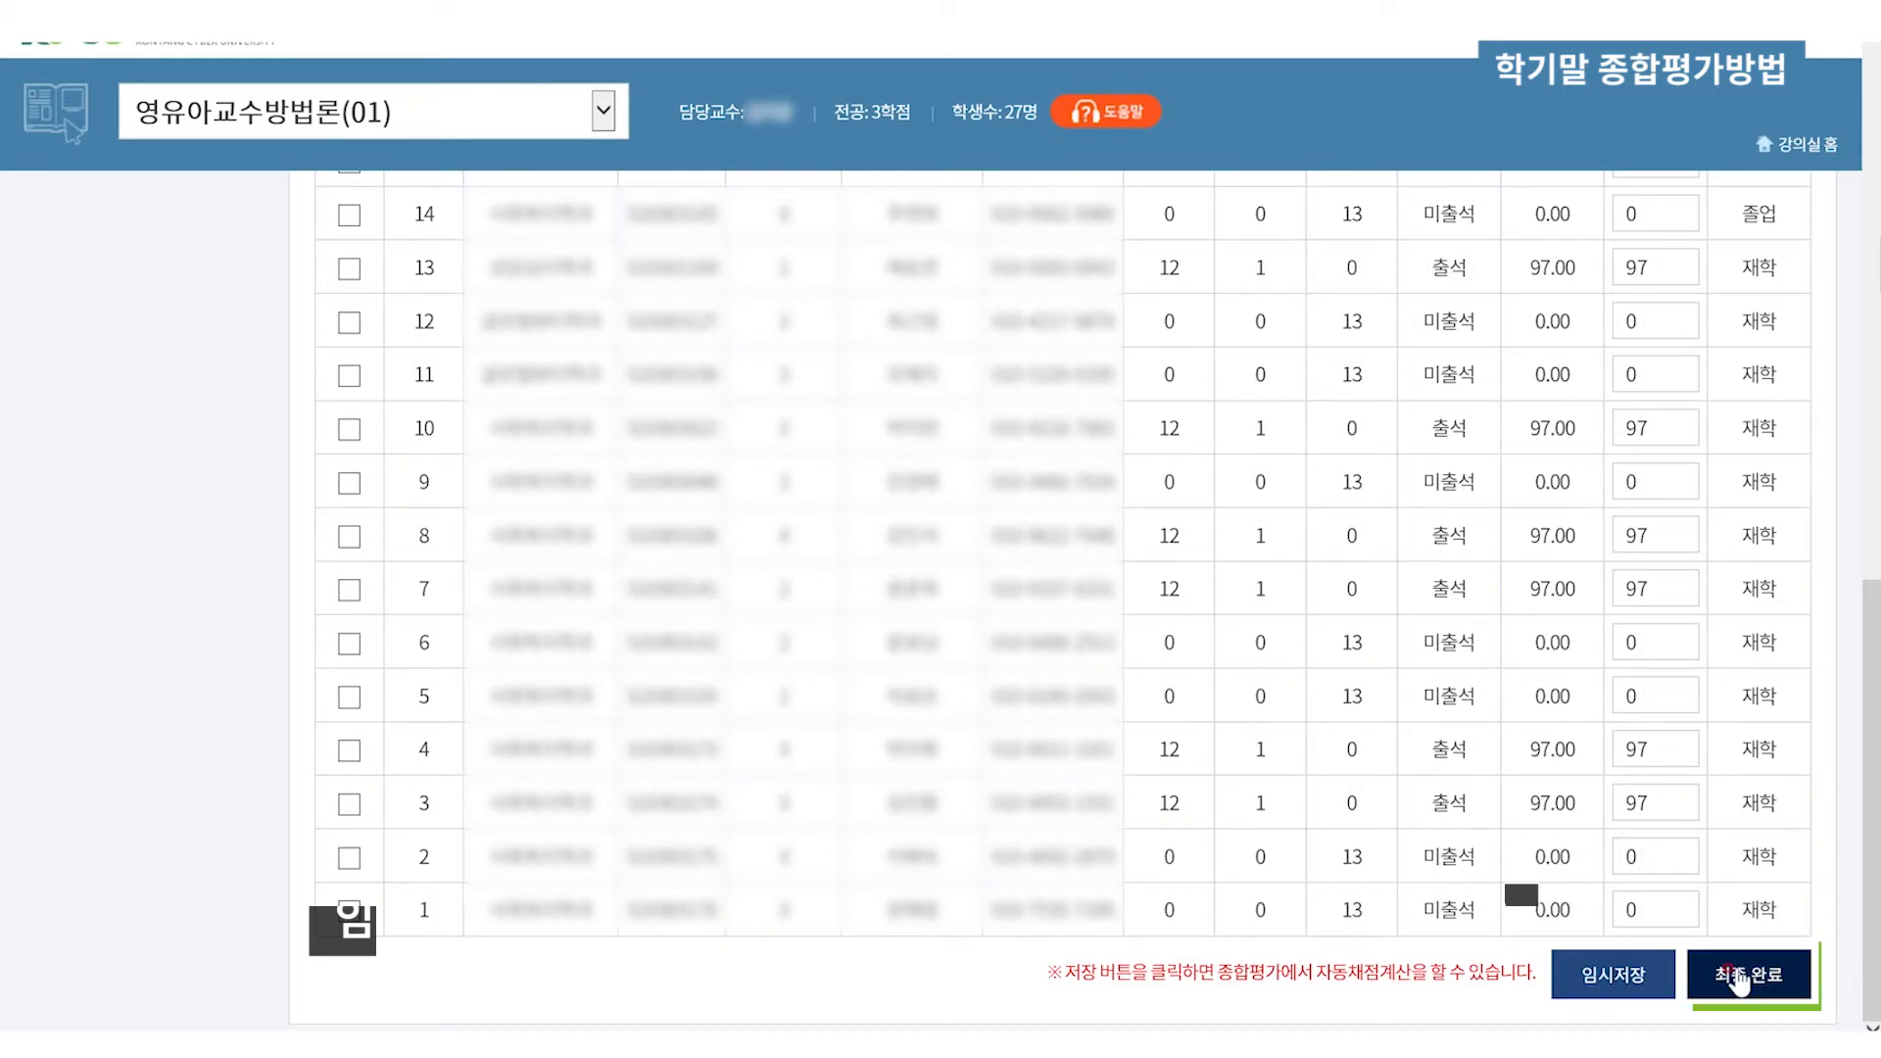
click(1736, 975)
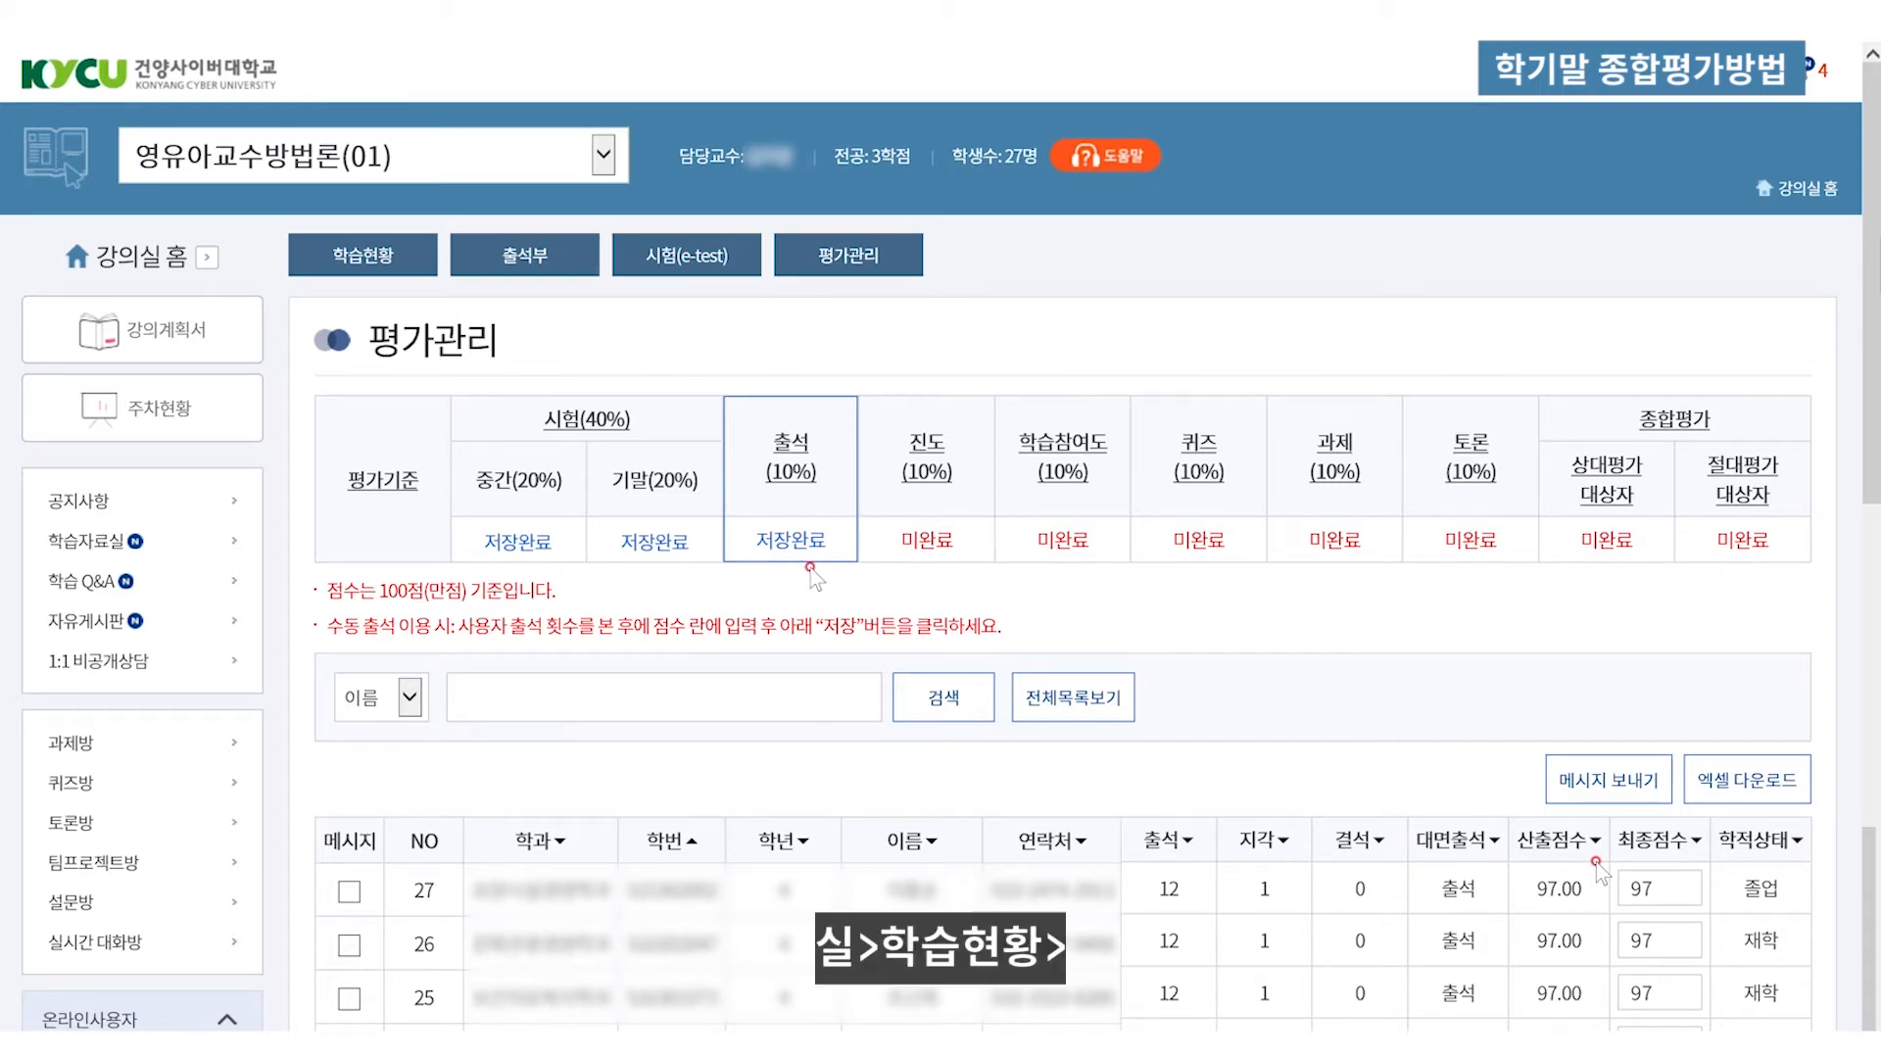
Open the progress evaluation (진도) and finalize its scores (최종 완료)
click(931, 472)
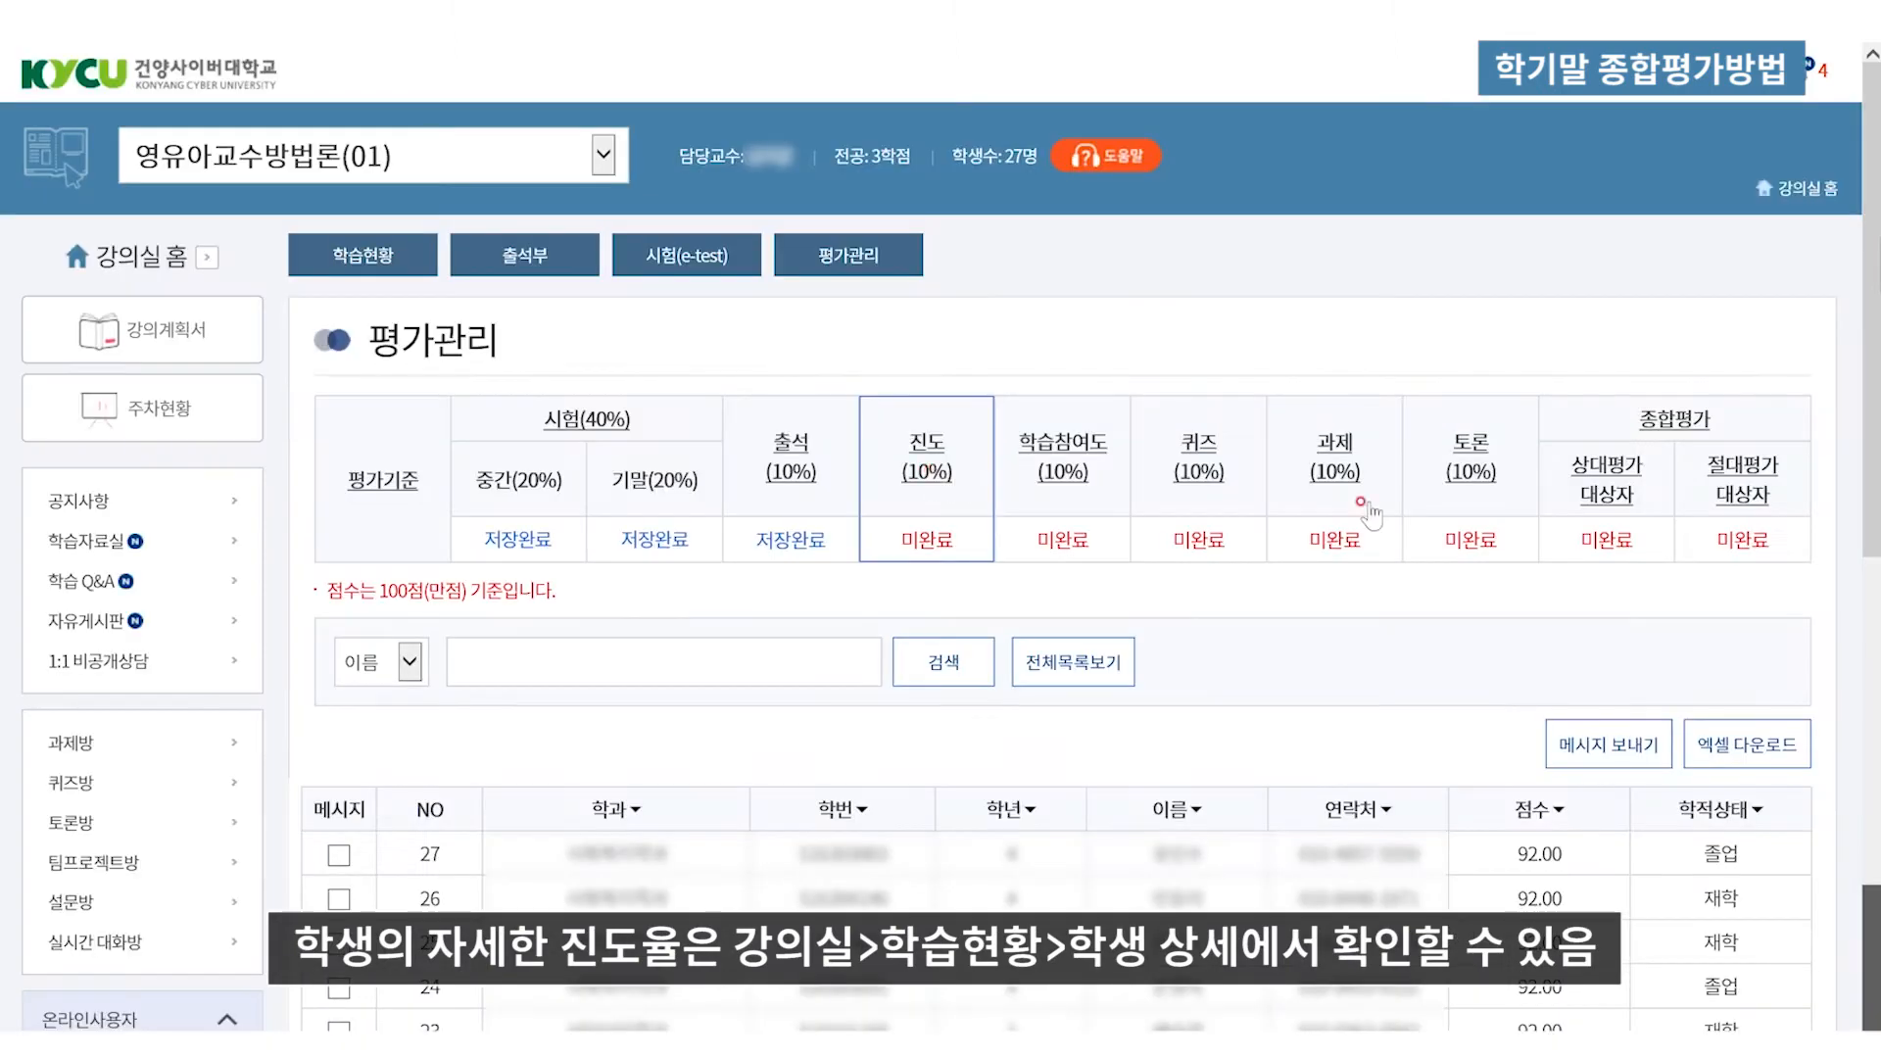
drag(1850, 521, 1870, 980)
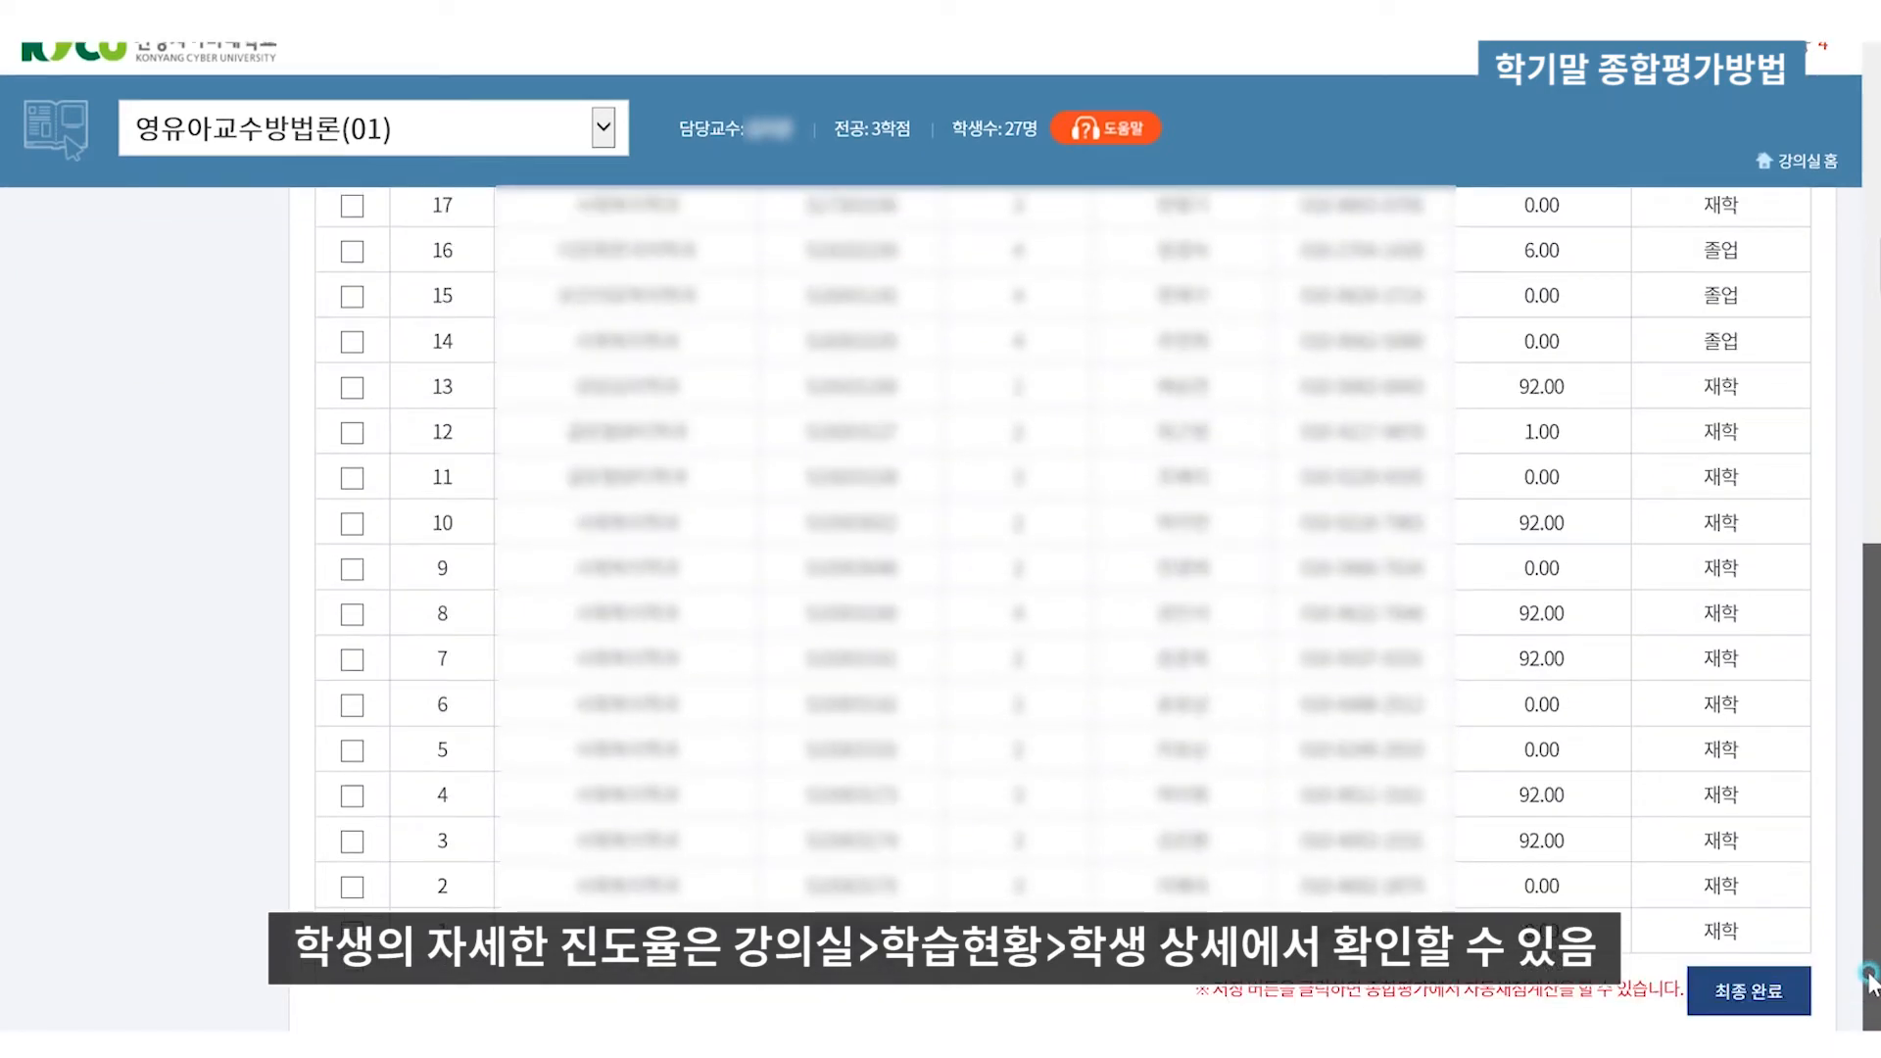
click(1753, 989)
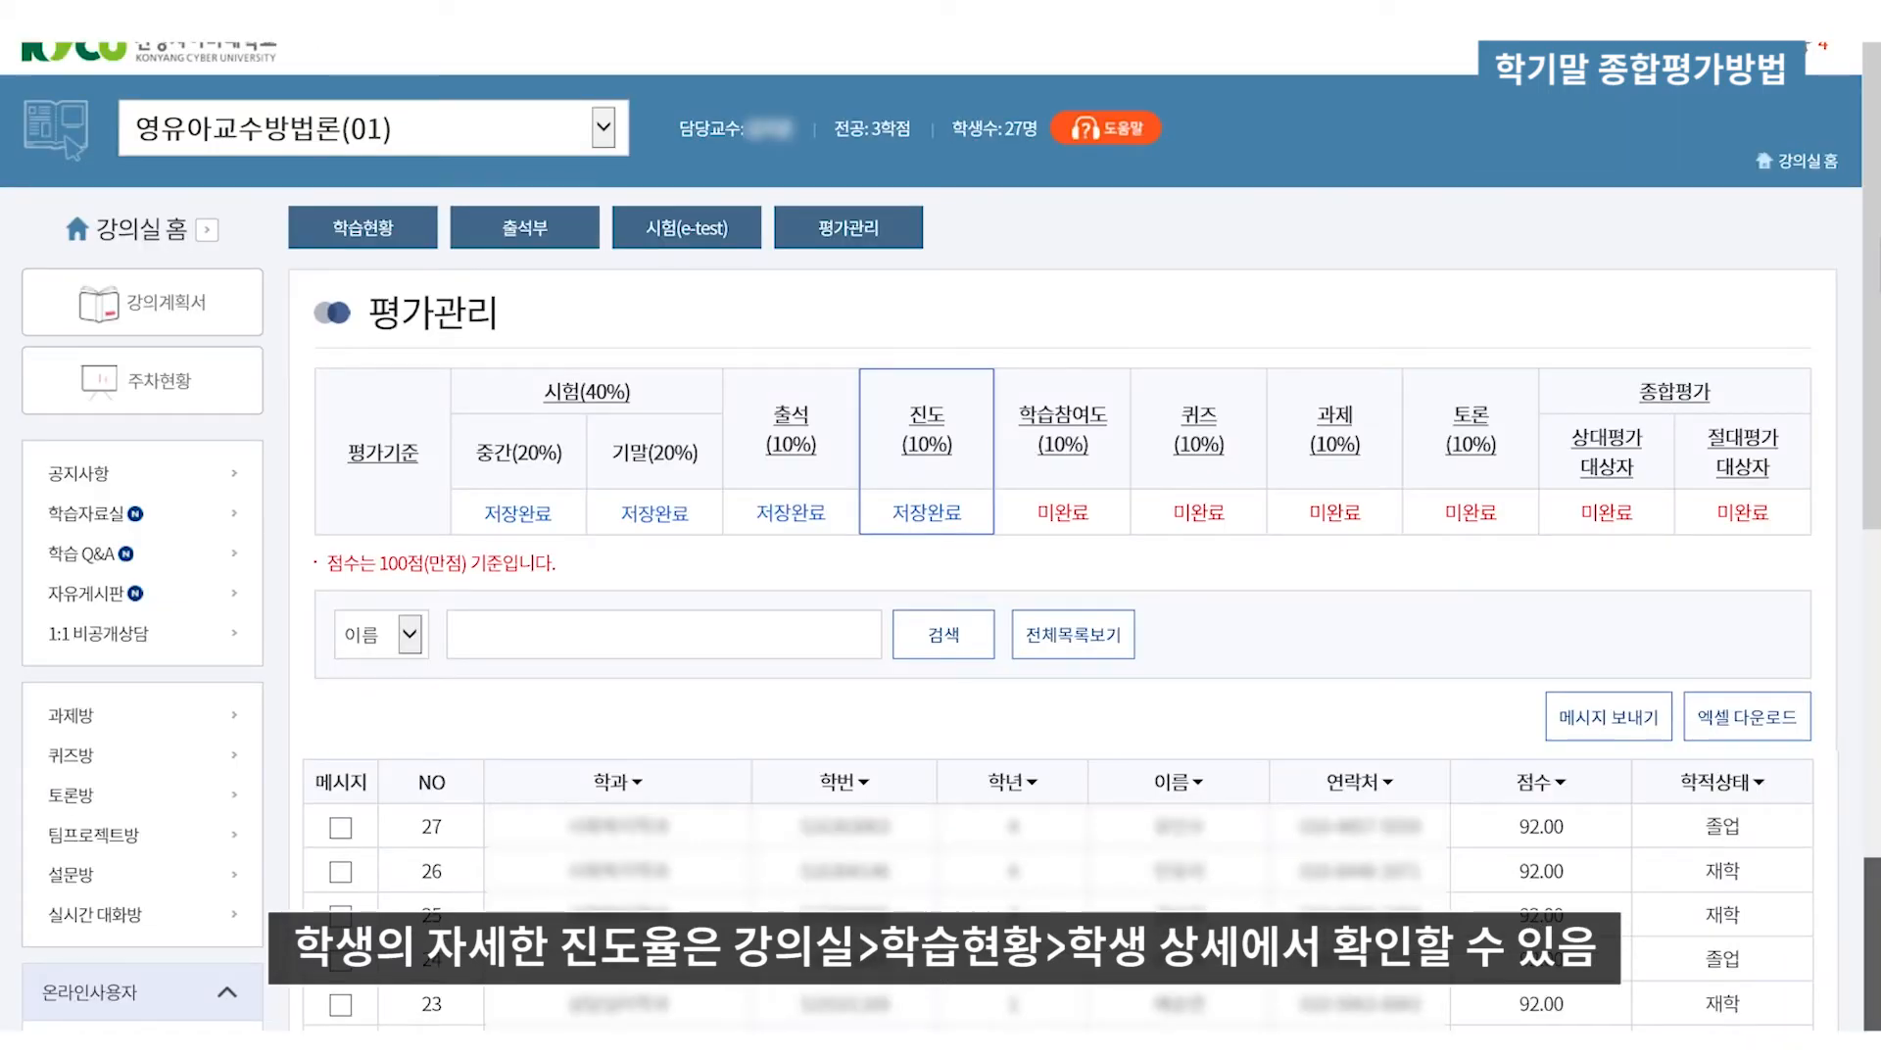
Open the learning participation evaluation (학습참여도), review the students' scores, and finalize them (최종 완료)
click(946, 541)
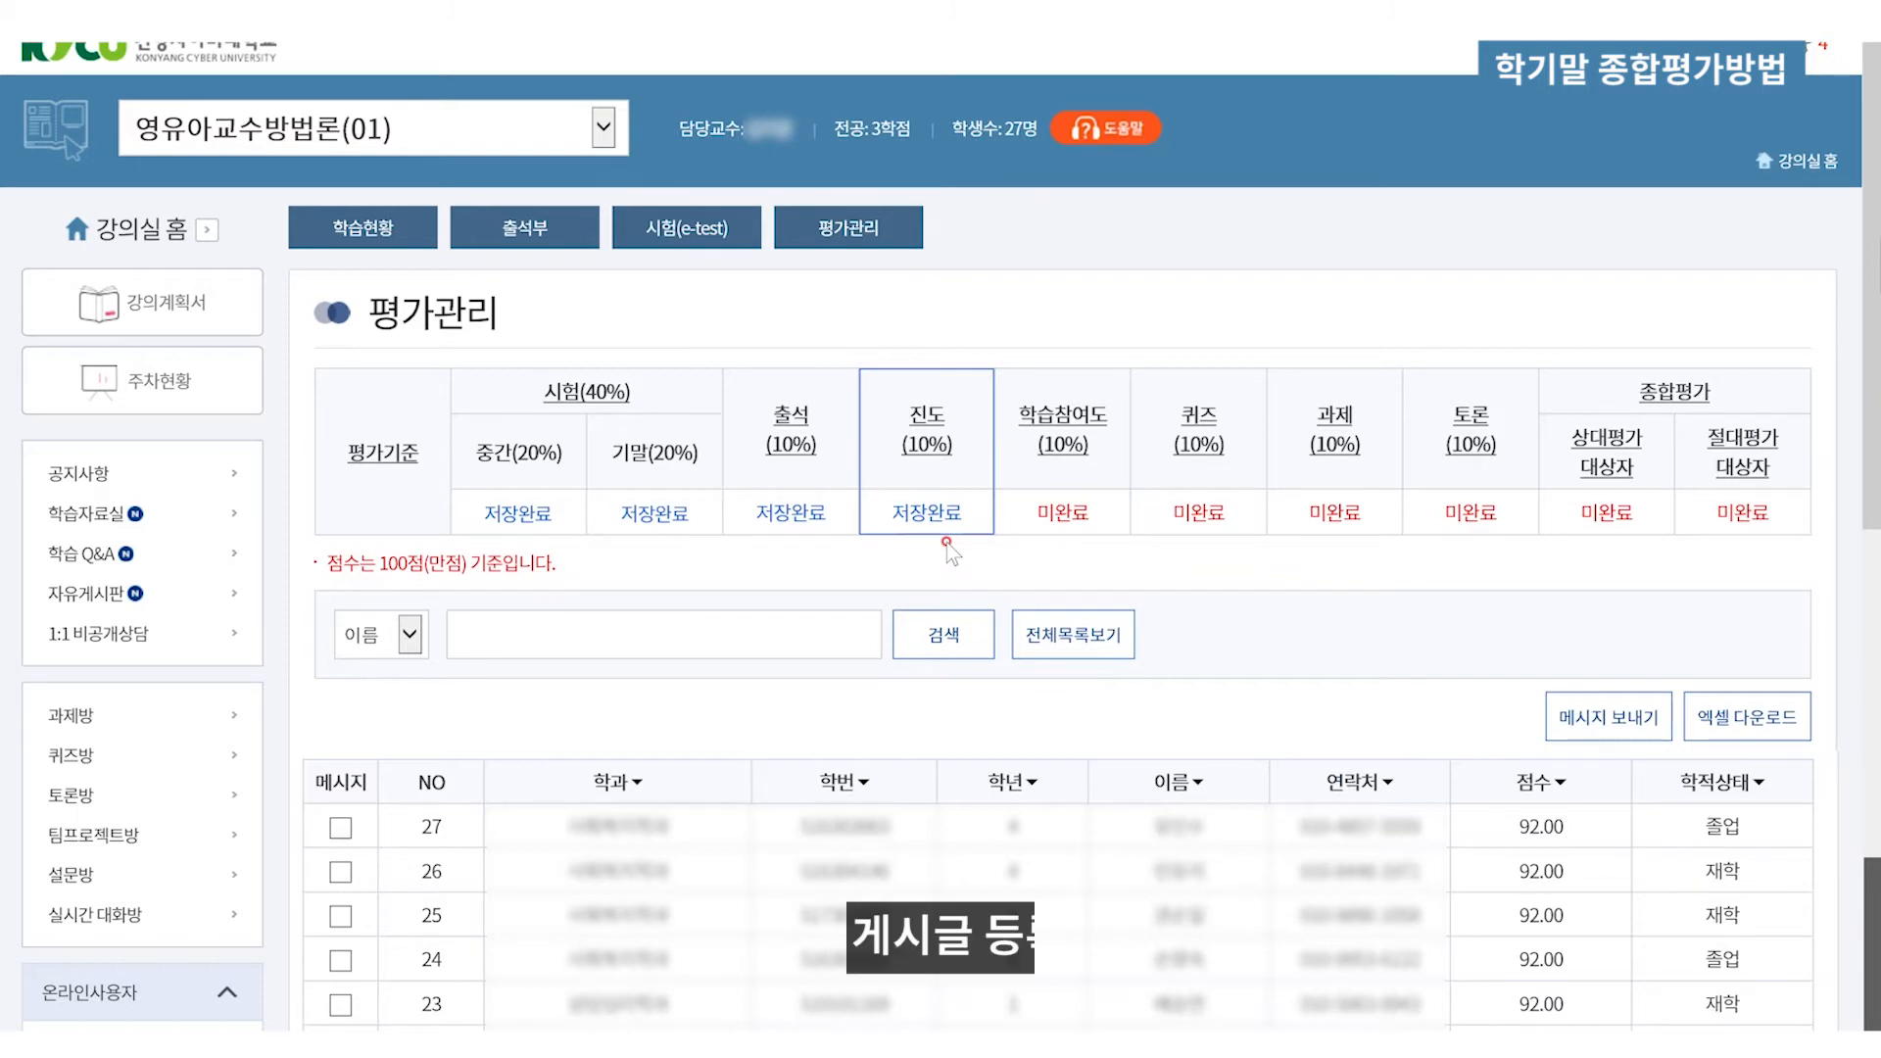
click(1068, 444)
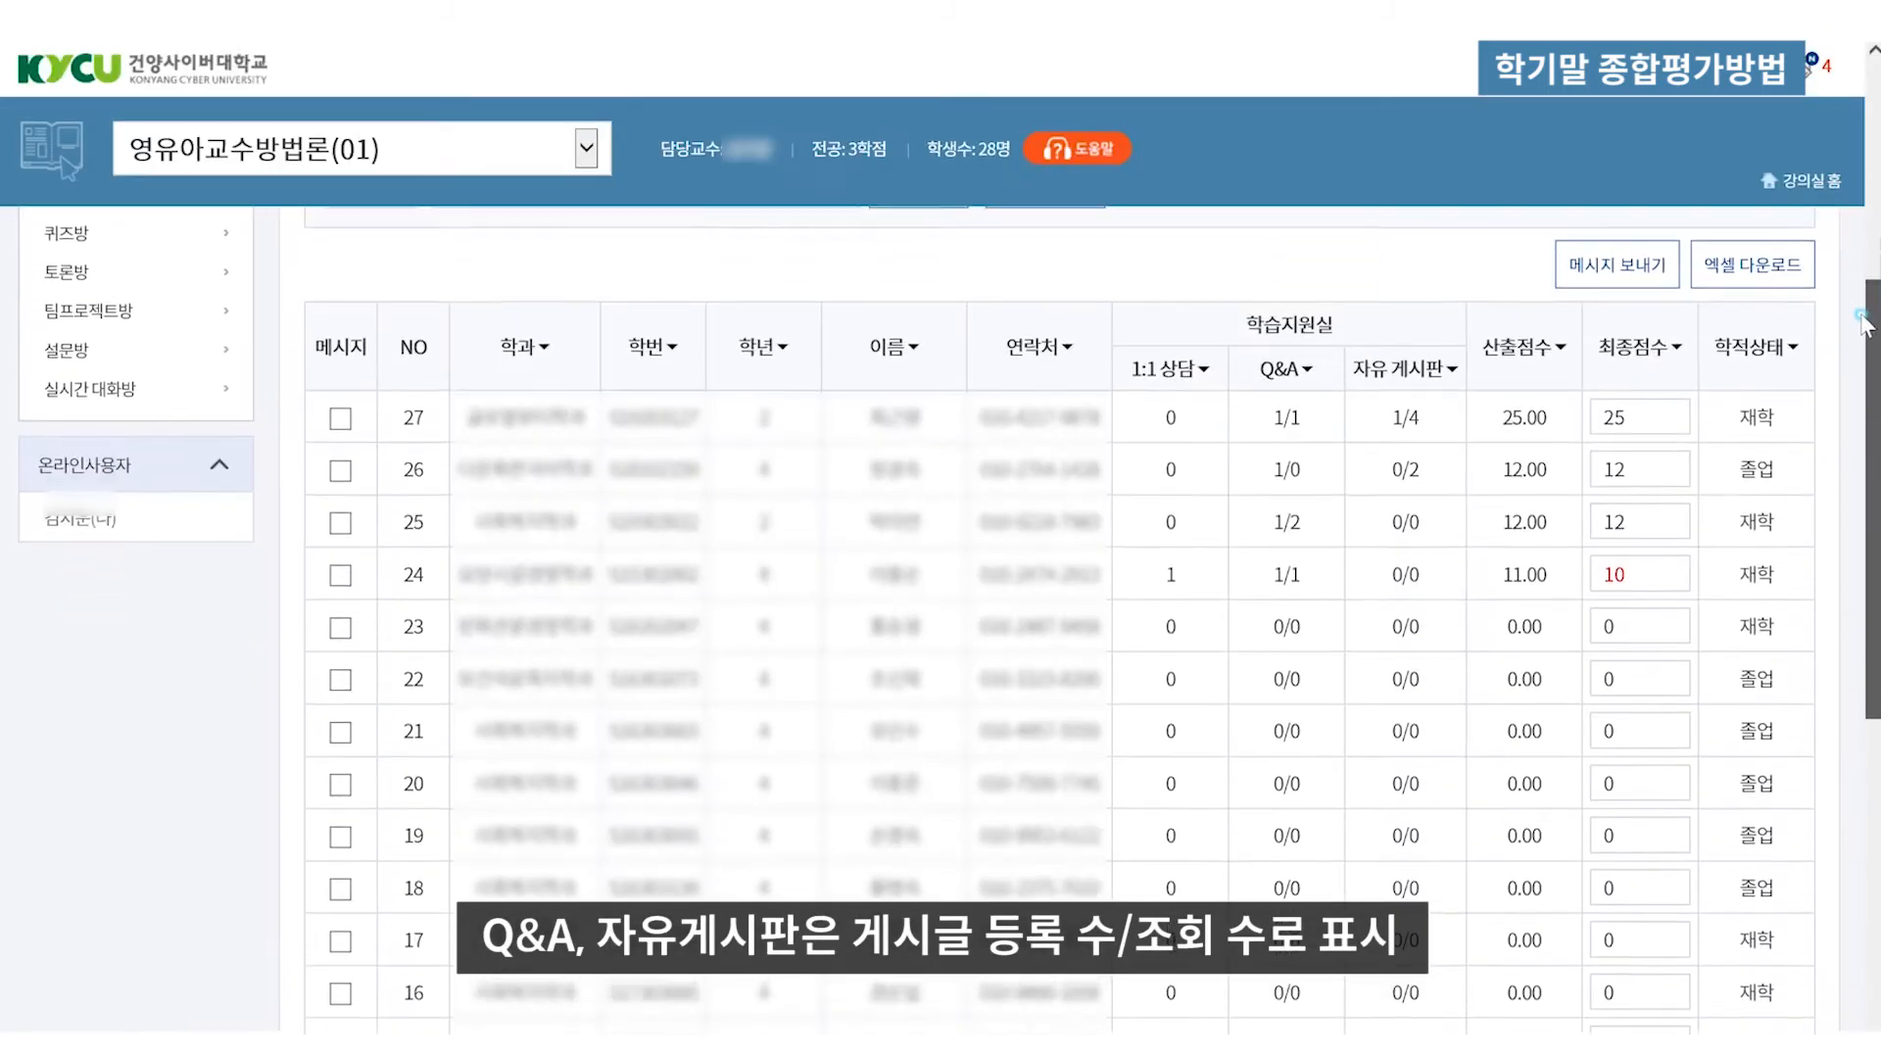
drag(1864, 309, 1865, 350)
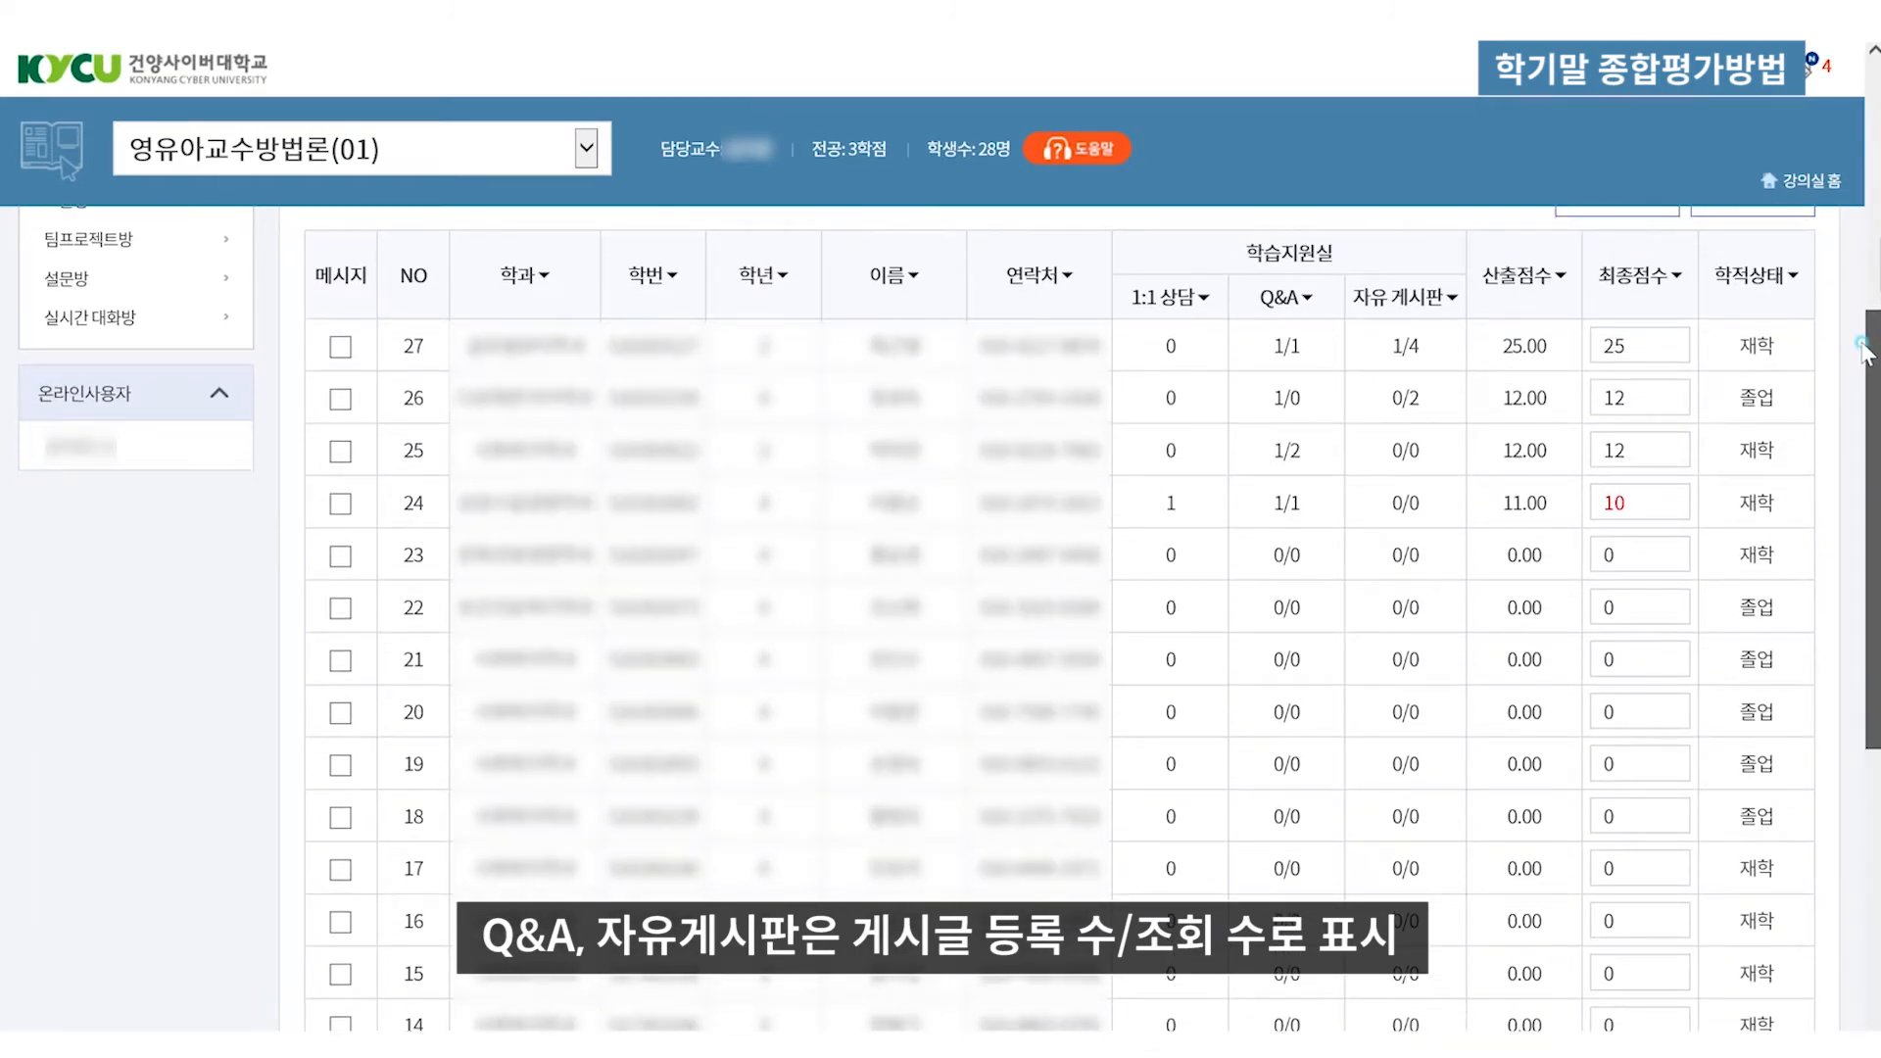
drag(1865, 350, 1865, 350)
click(1223, 320)
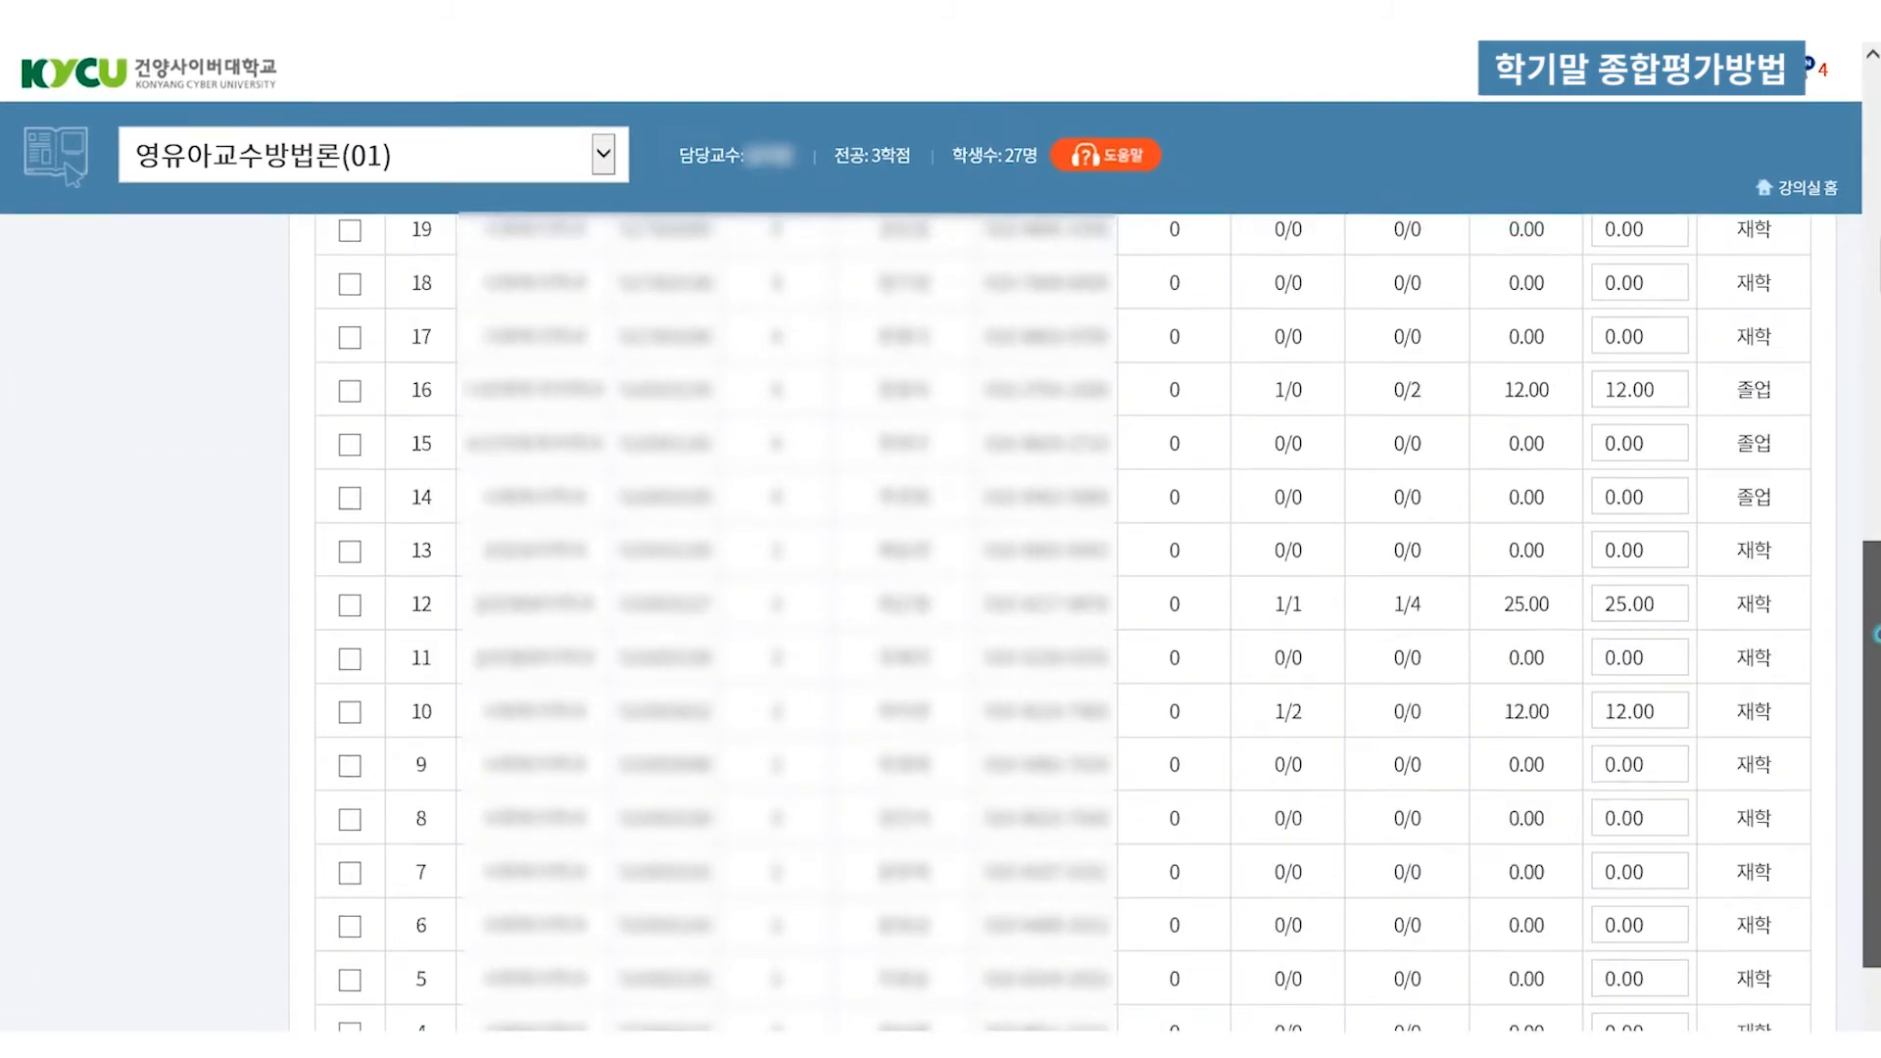
scroll(1078, 588, down, 3)
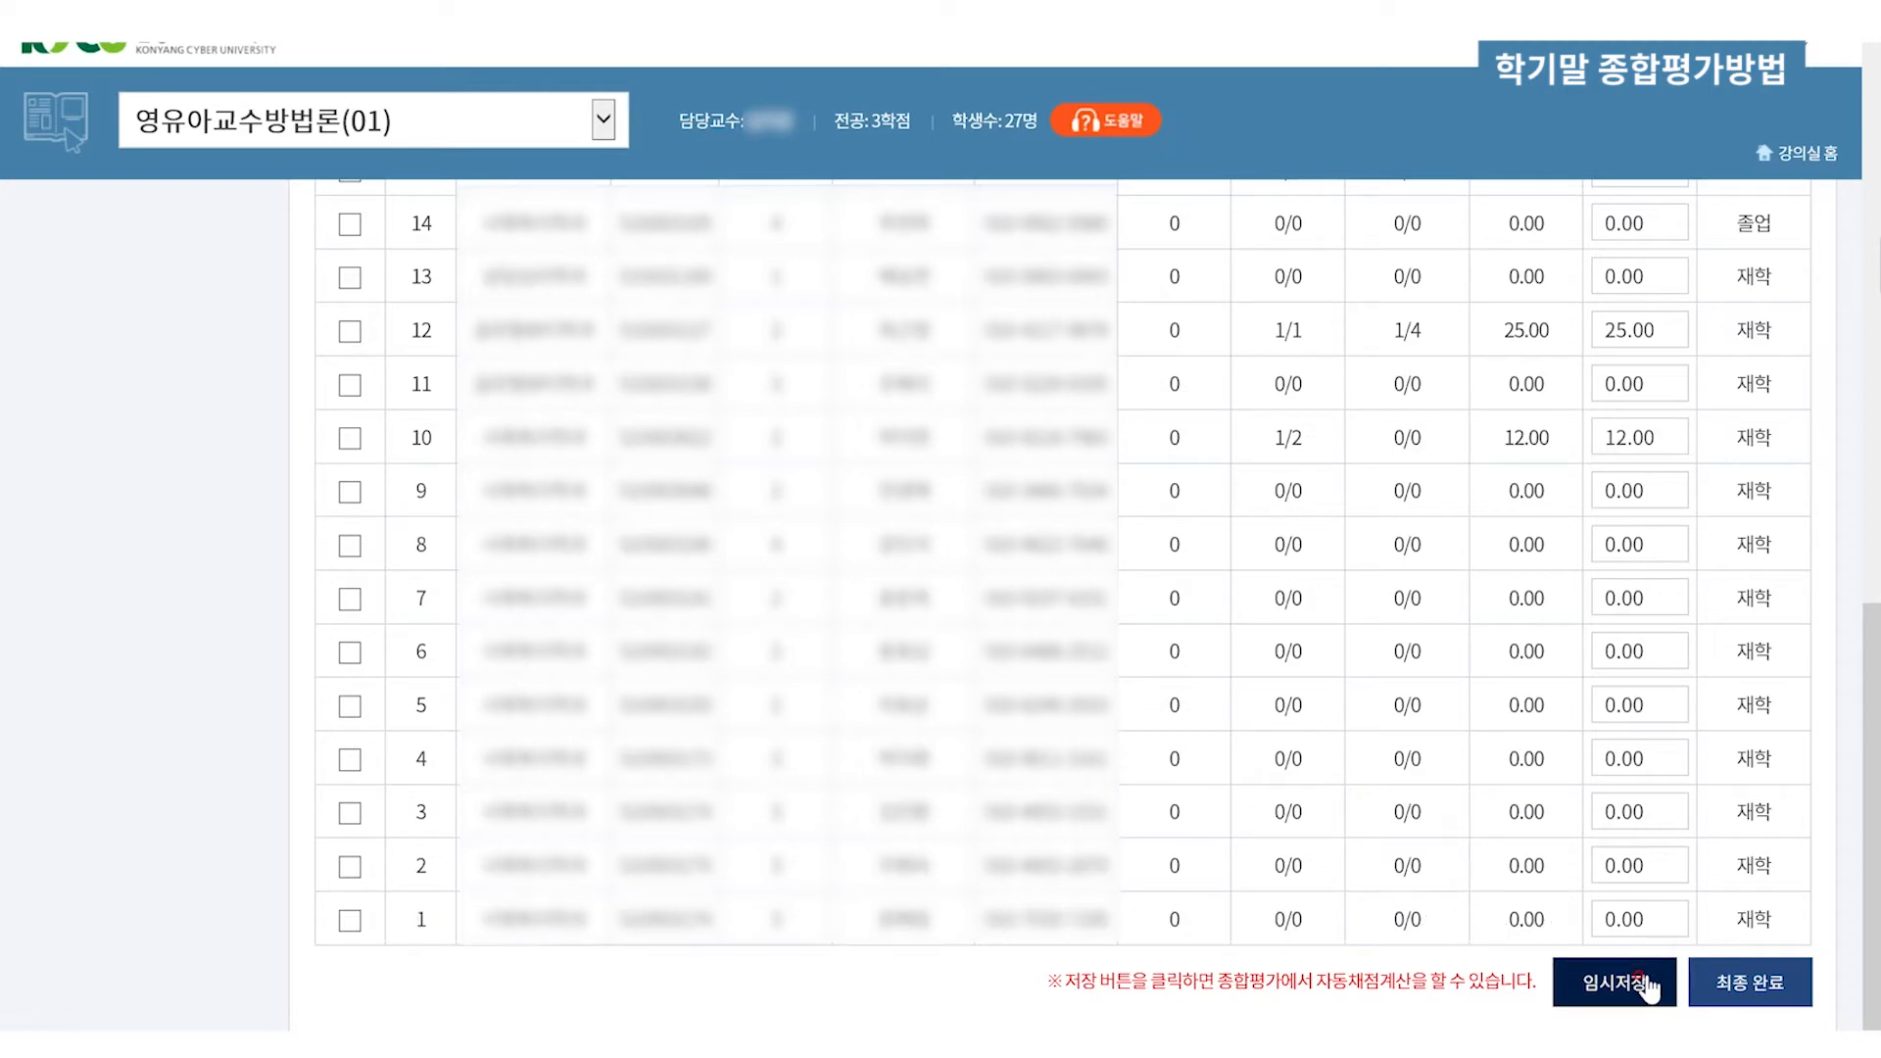
click(1742, 986)
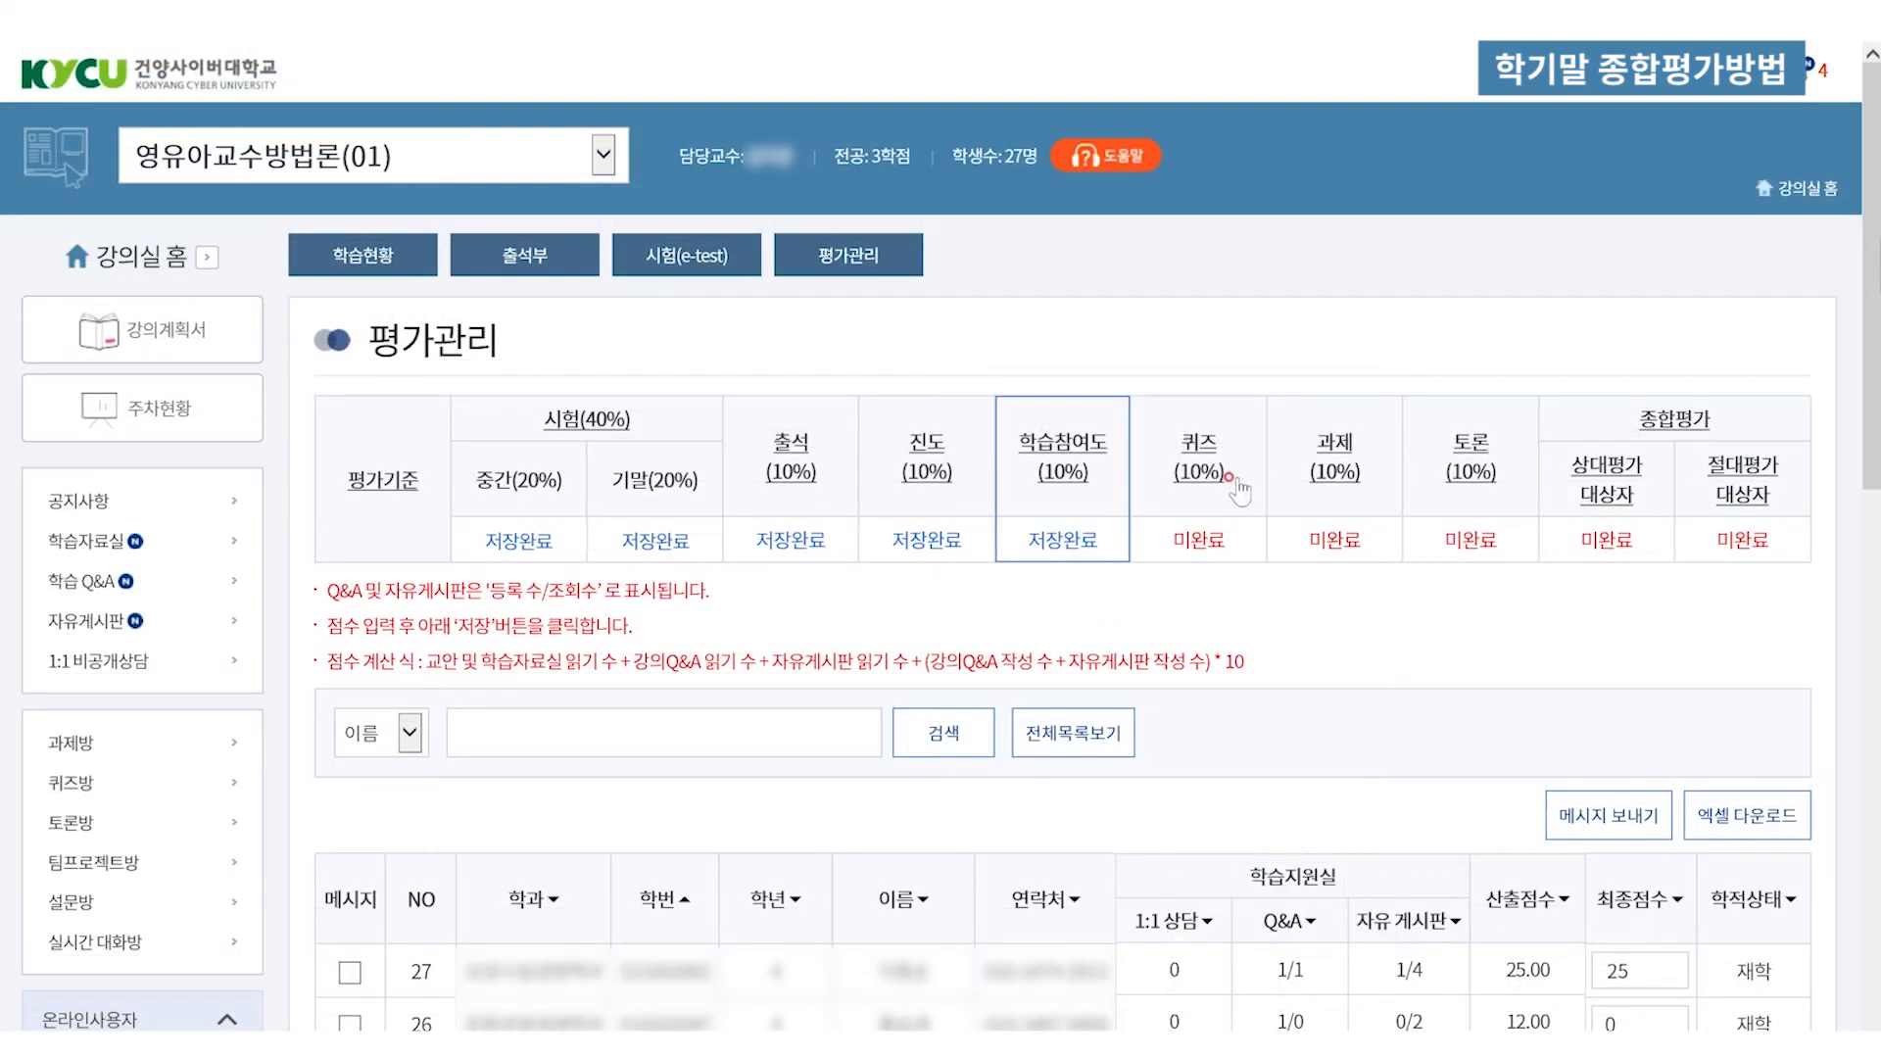
In the quiz evaluation (퀴즈), set the quiz's evaluation ratio (평가비율) to 100% and finalize the scores (최종 완료)
click(1198, 470)
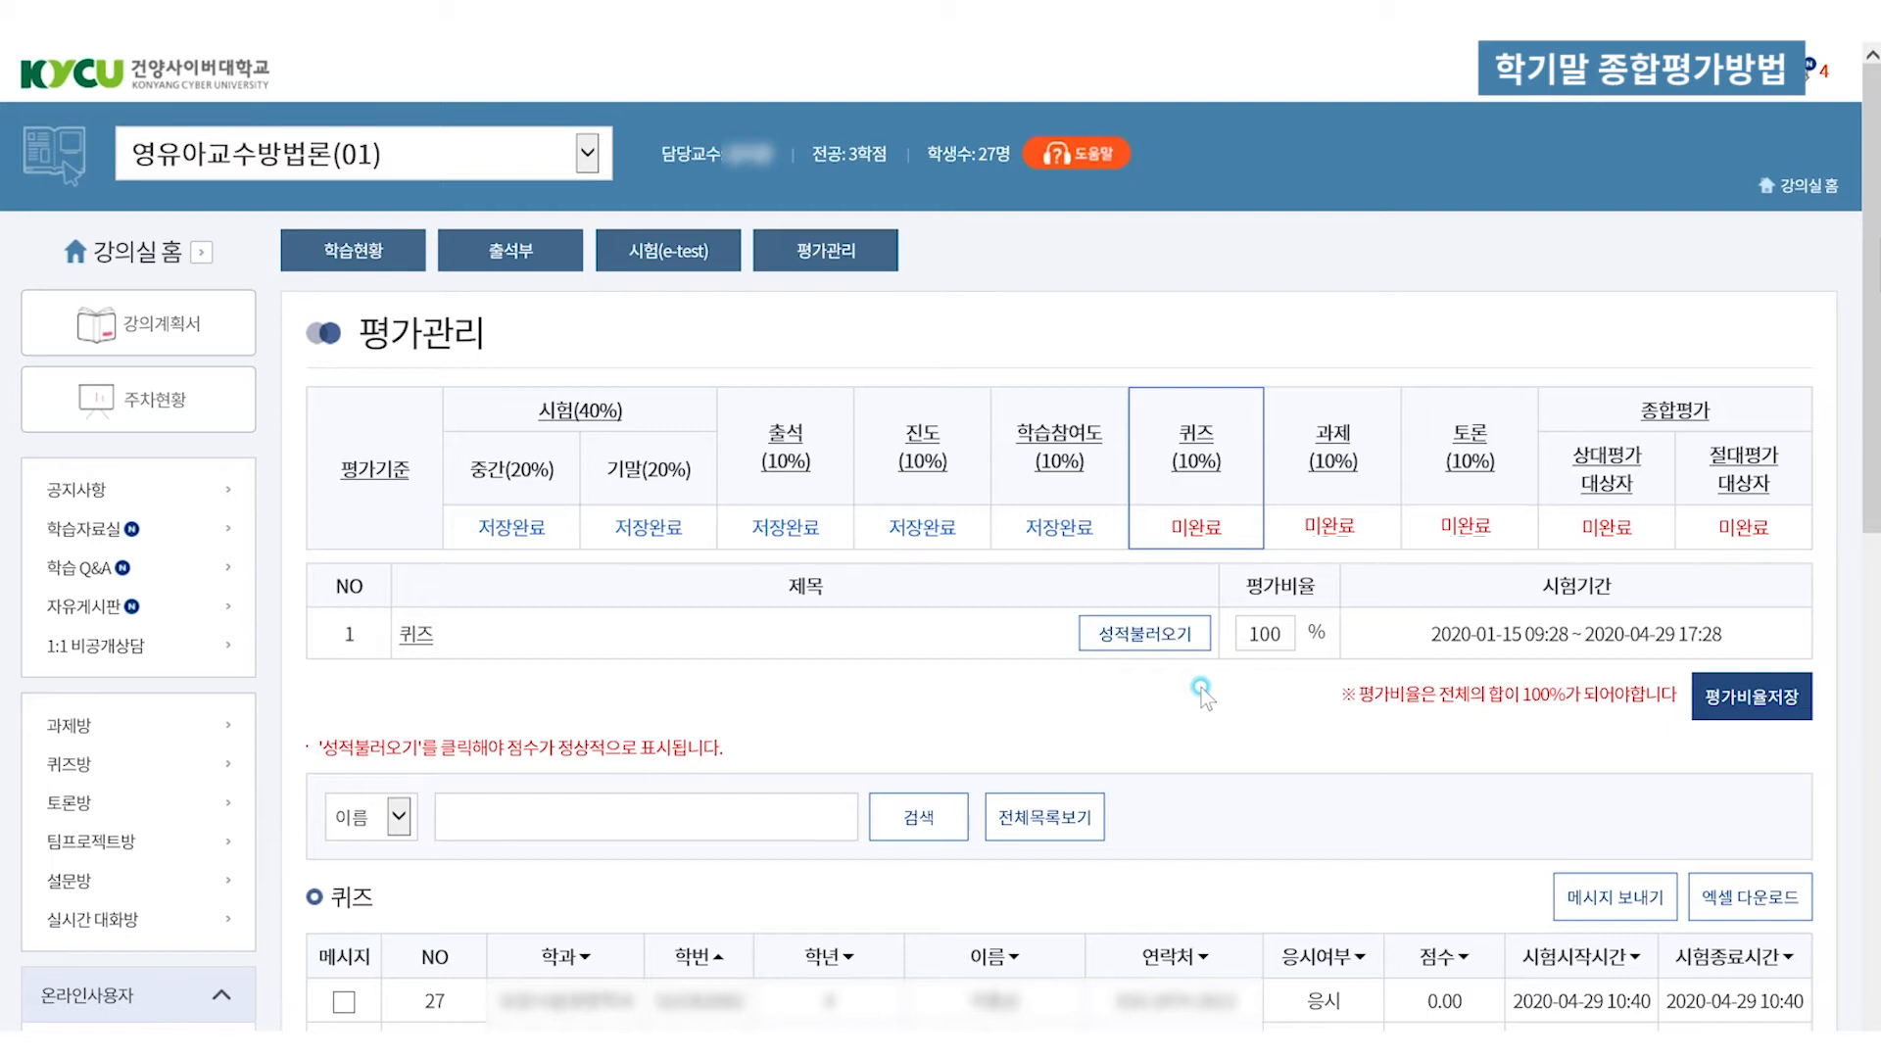
scroll(1201, 692, down, 1)
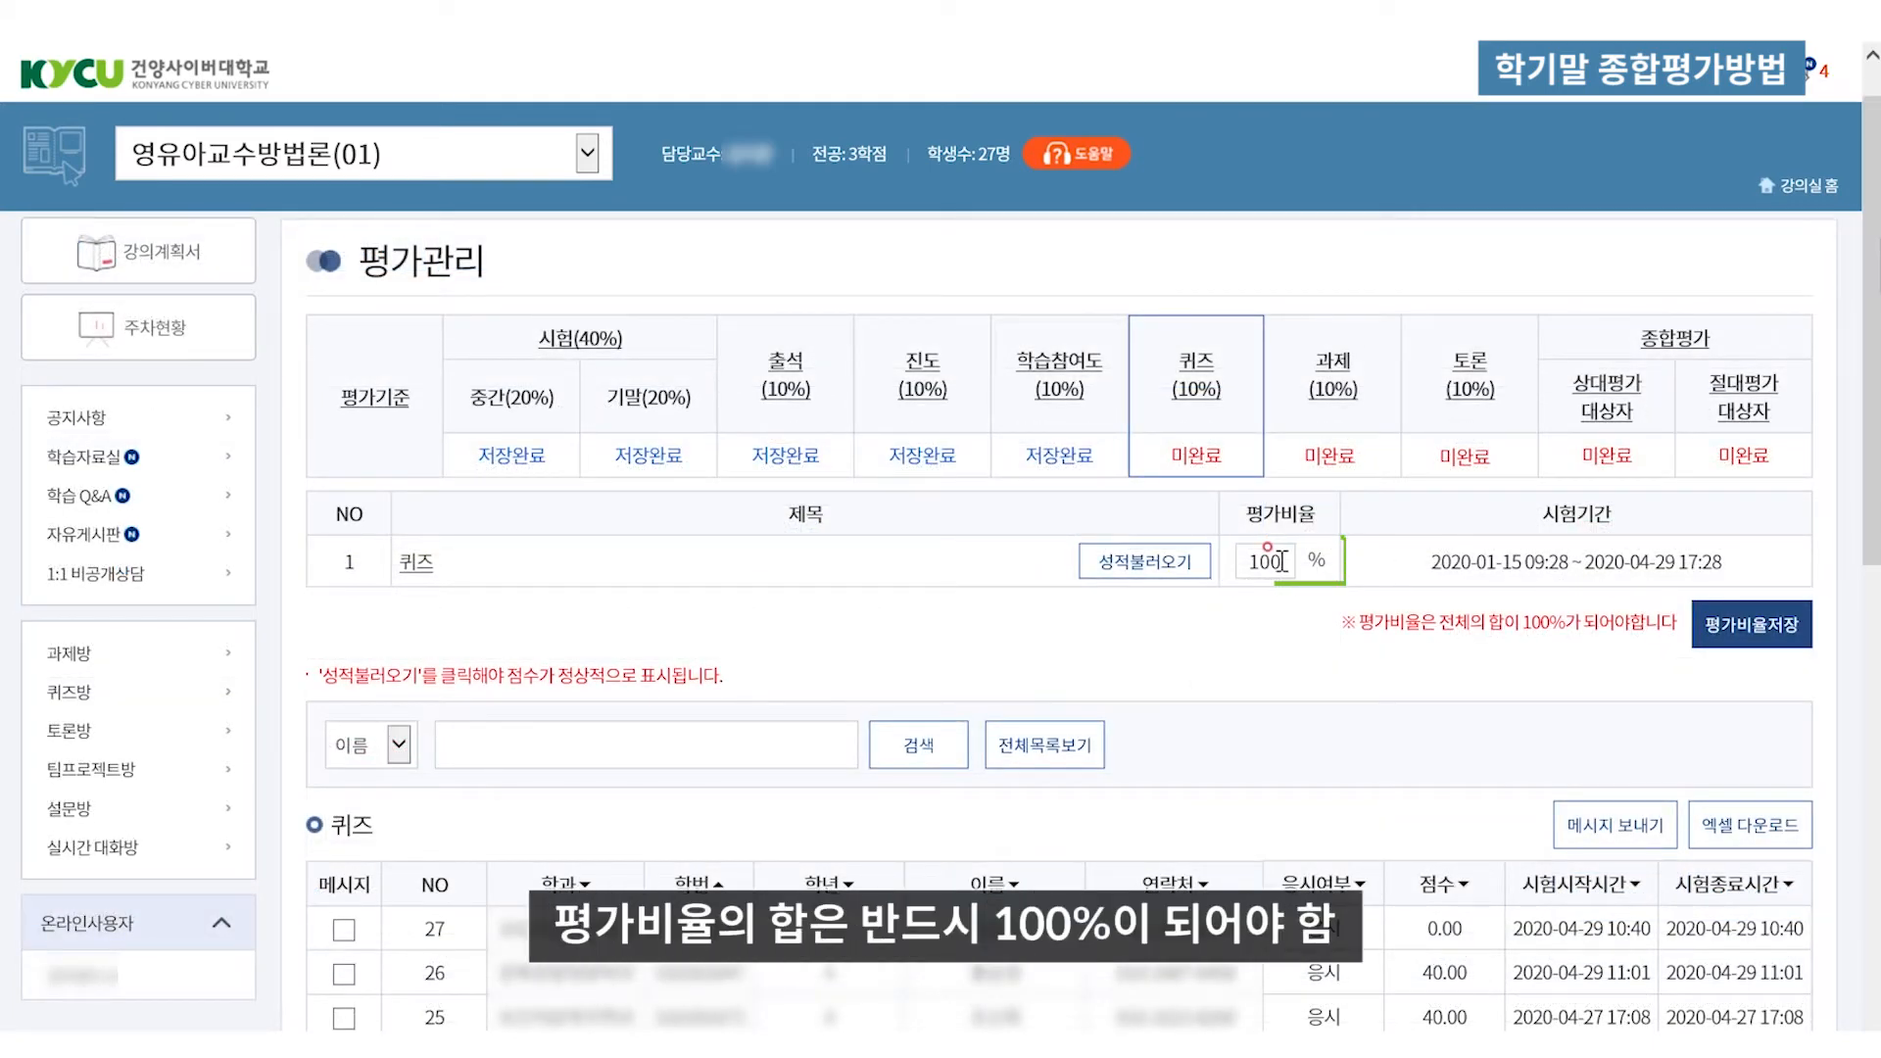
double_click(1266, 559)
text(100)
click(1374, 676)
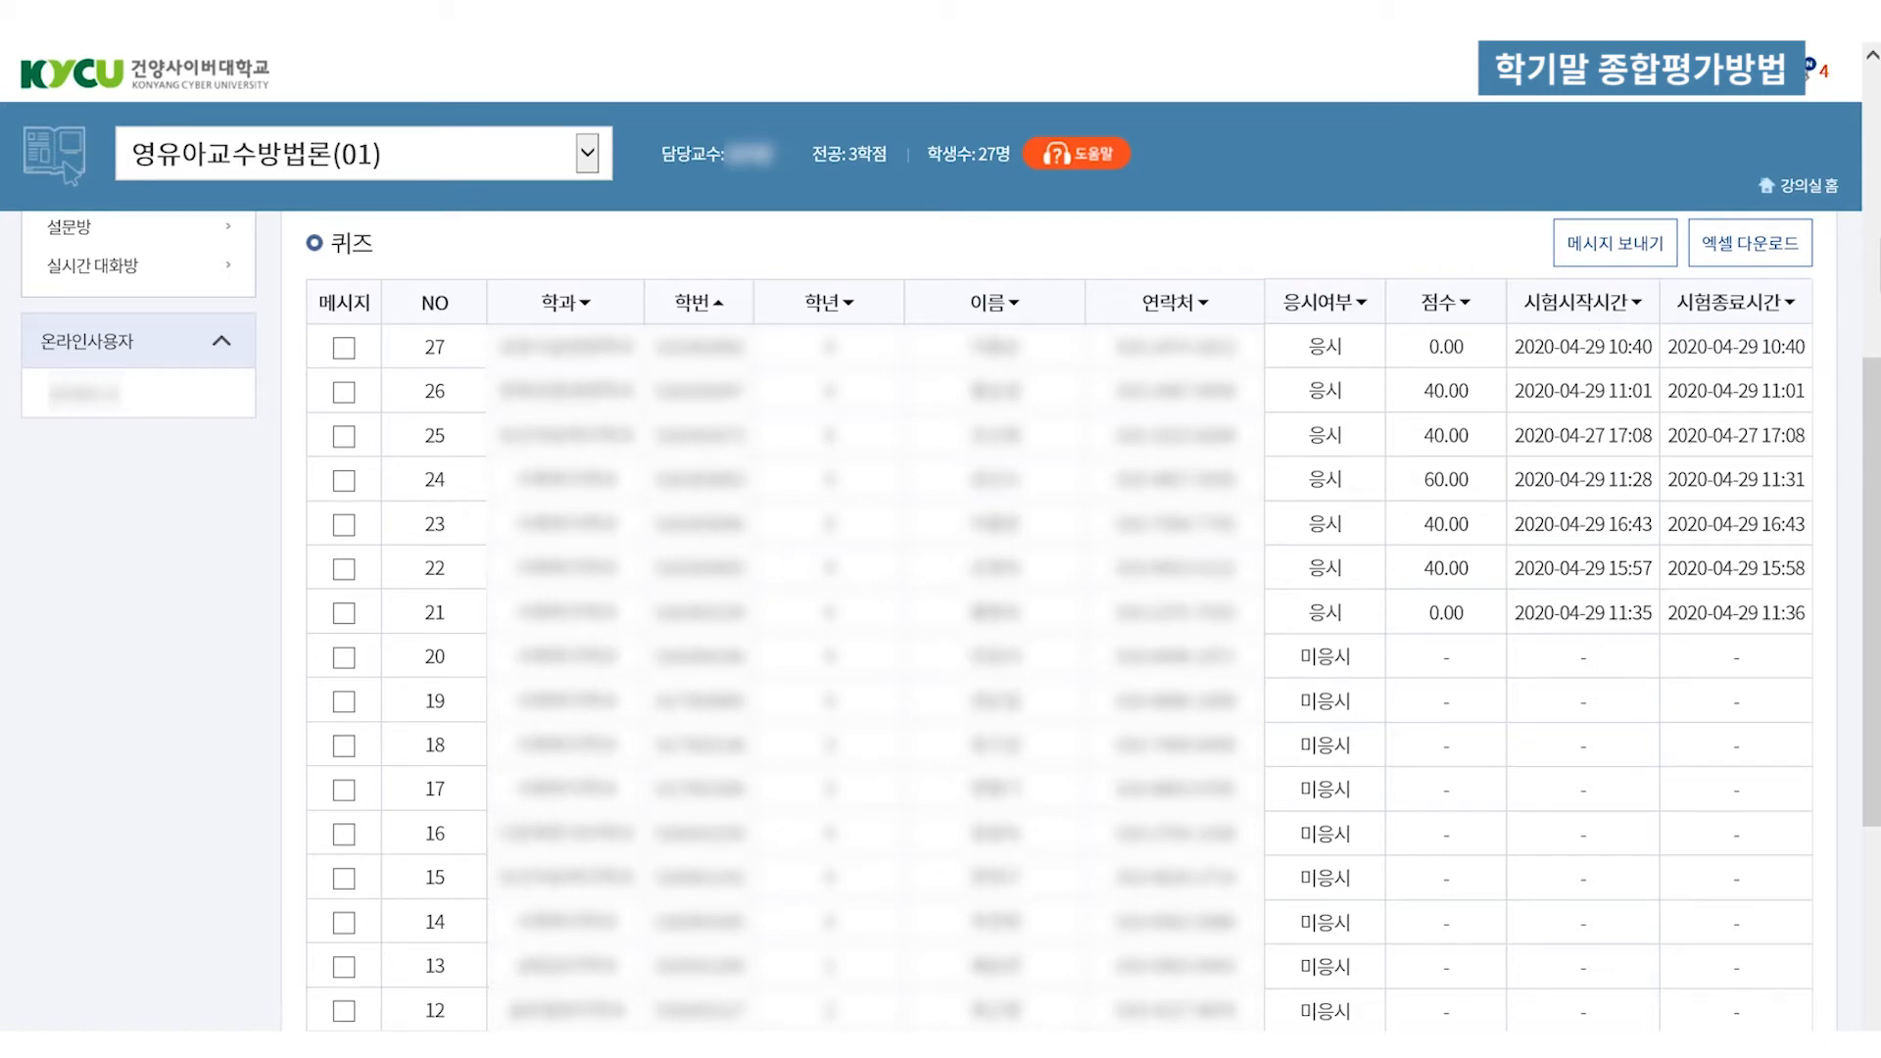
scroll(1818, 683, down, 6)
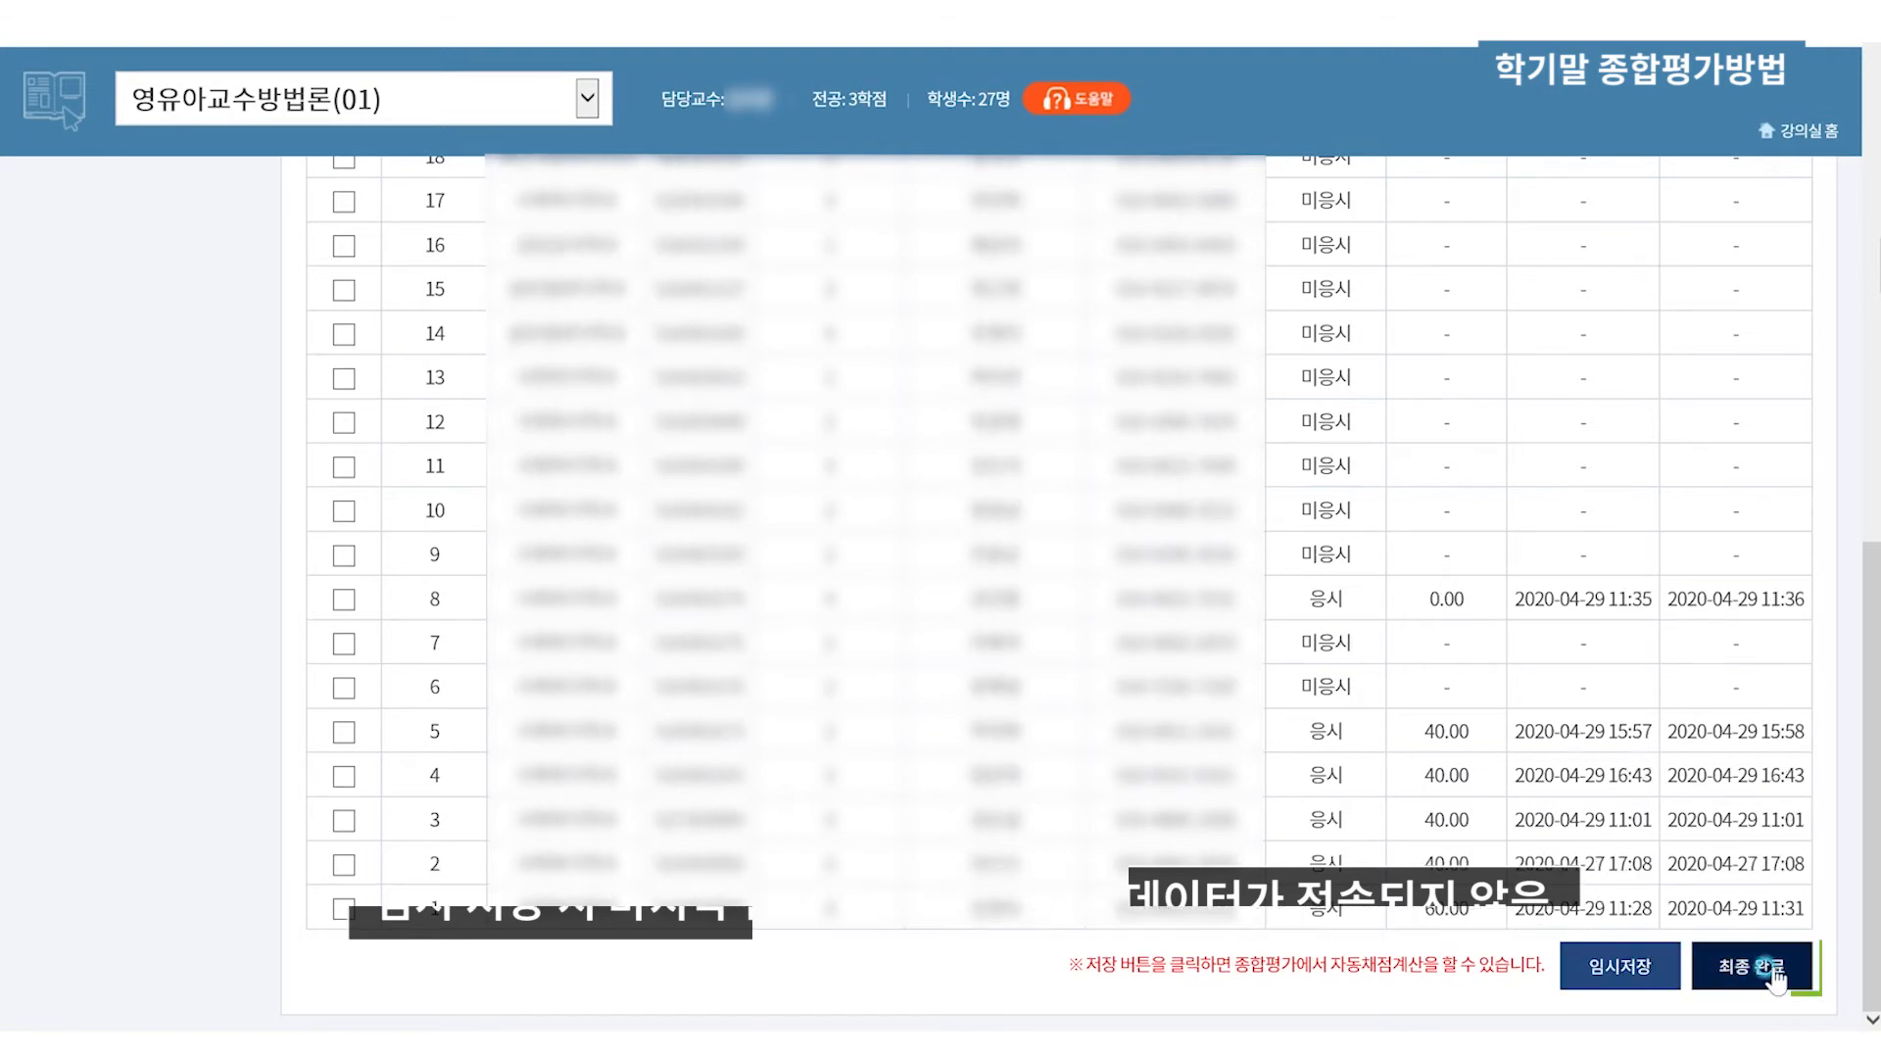
click(1752, 966)
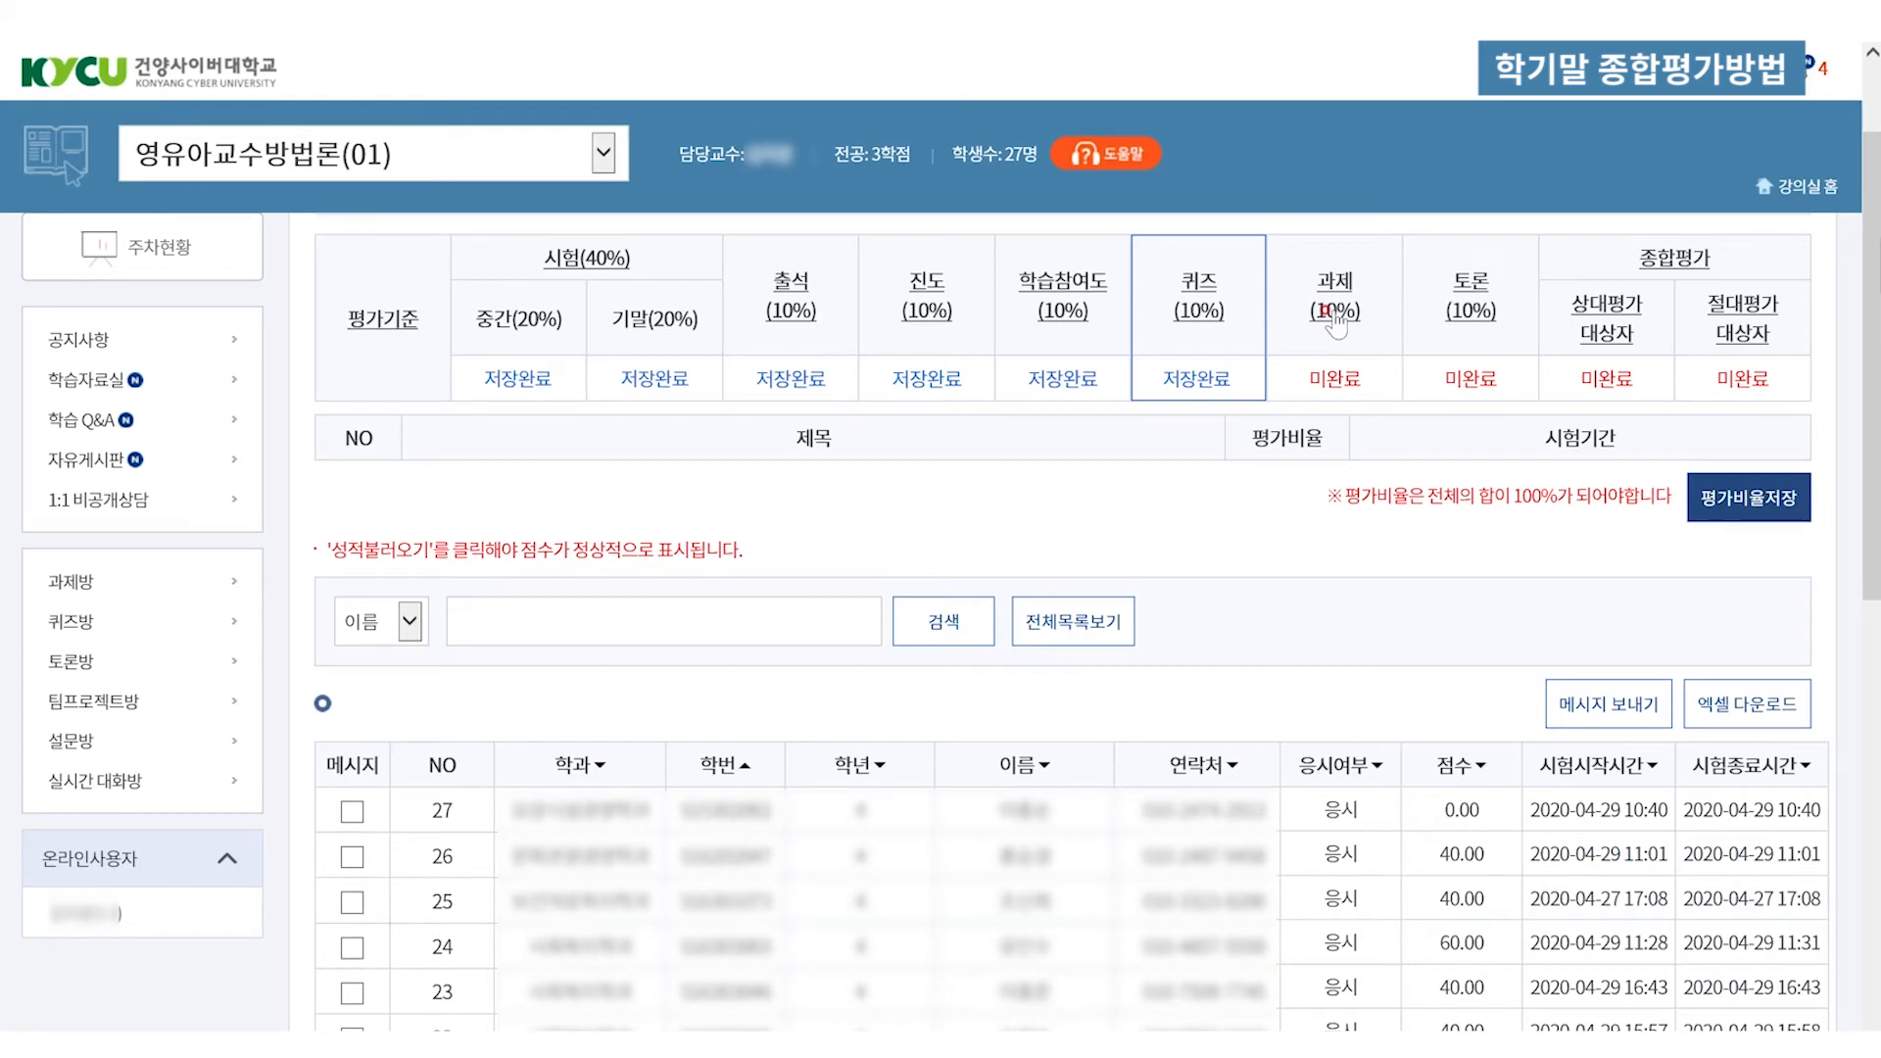
In the assignment evaluation (과제), set the ratio of 영유아방법론 2차 과제입니다. to 100% and save it (평가비율저장)
click(1335, 316)
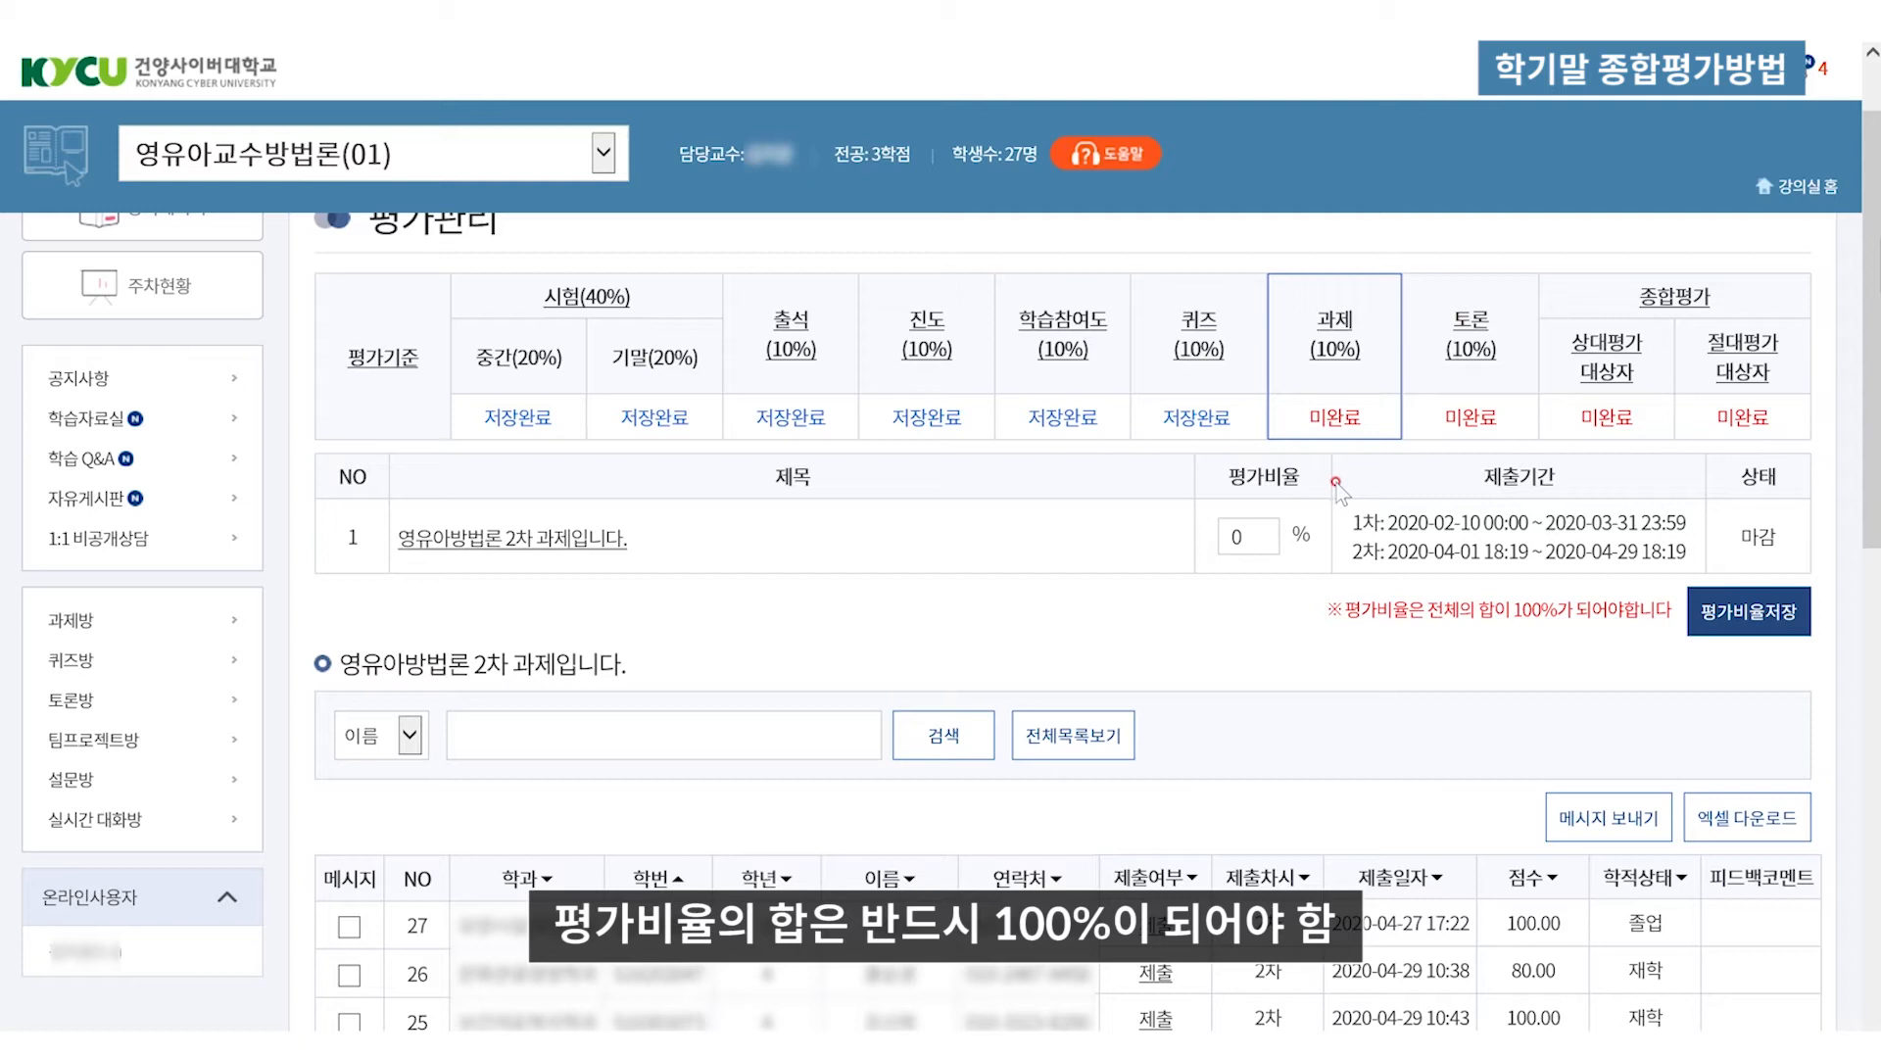
click(1238, 534)
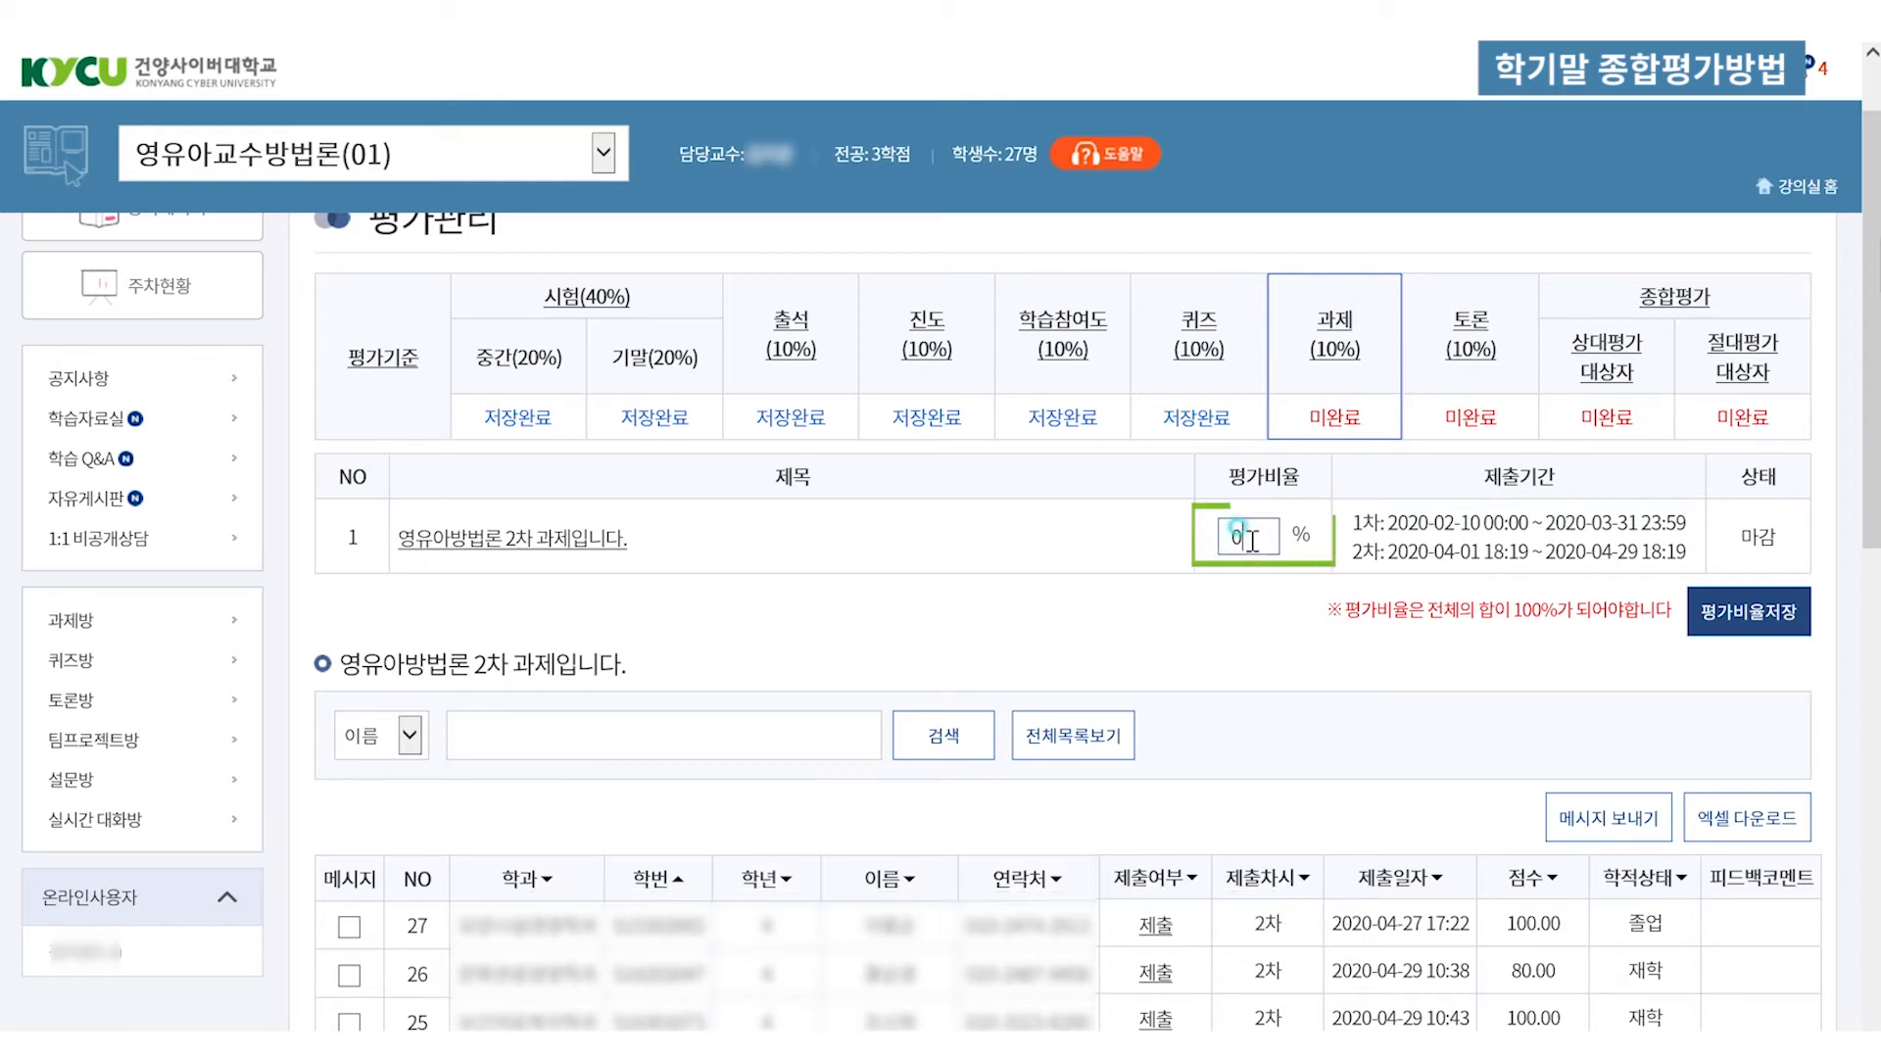
key(BackSpace)
text(100)
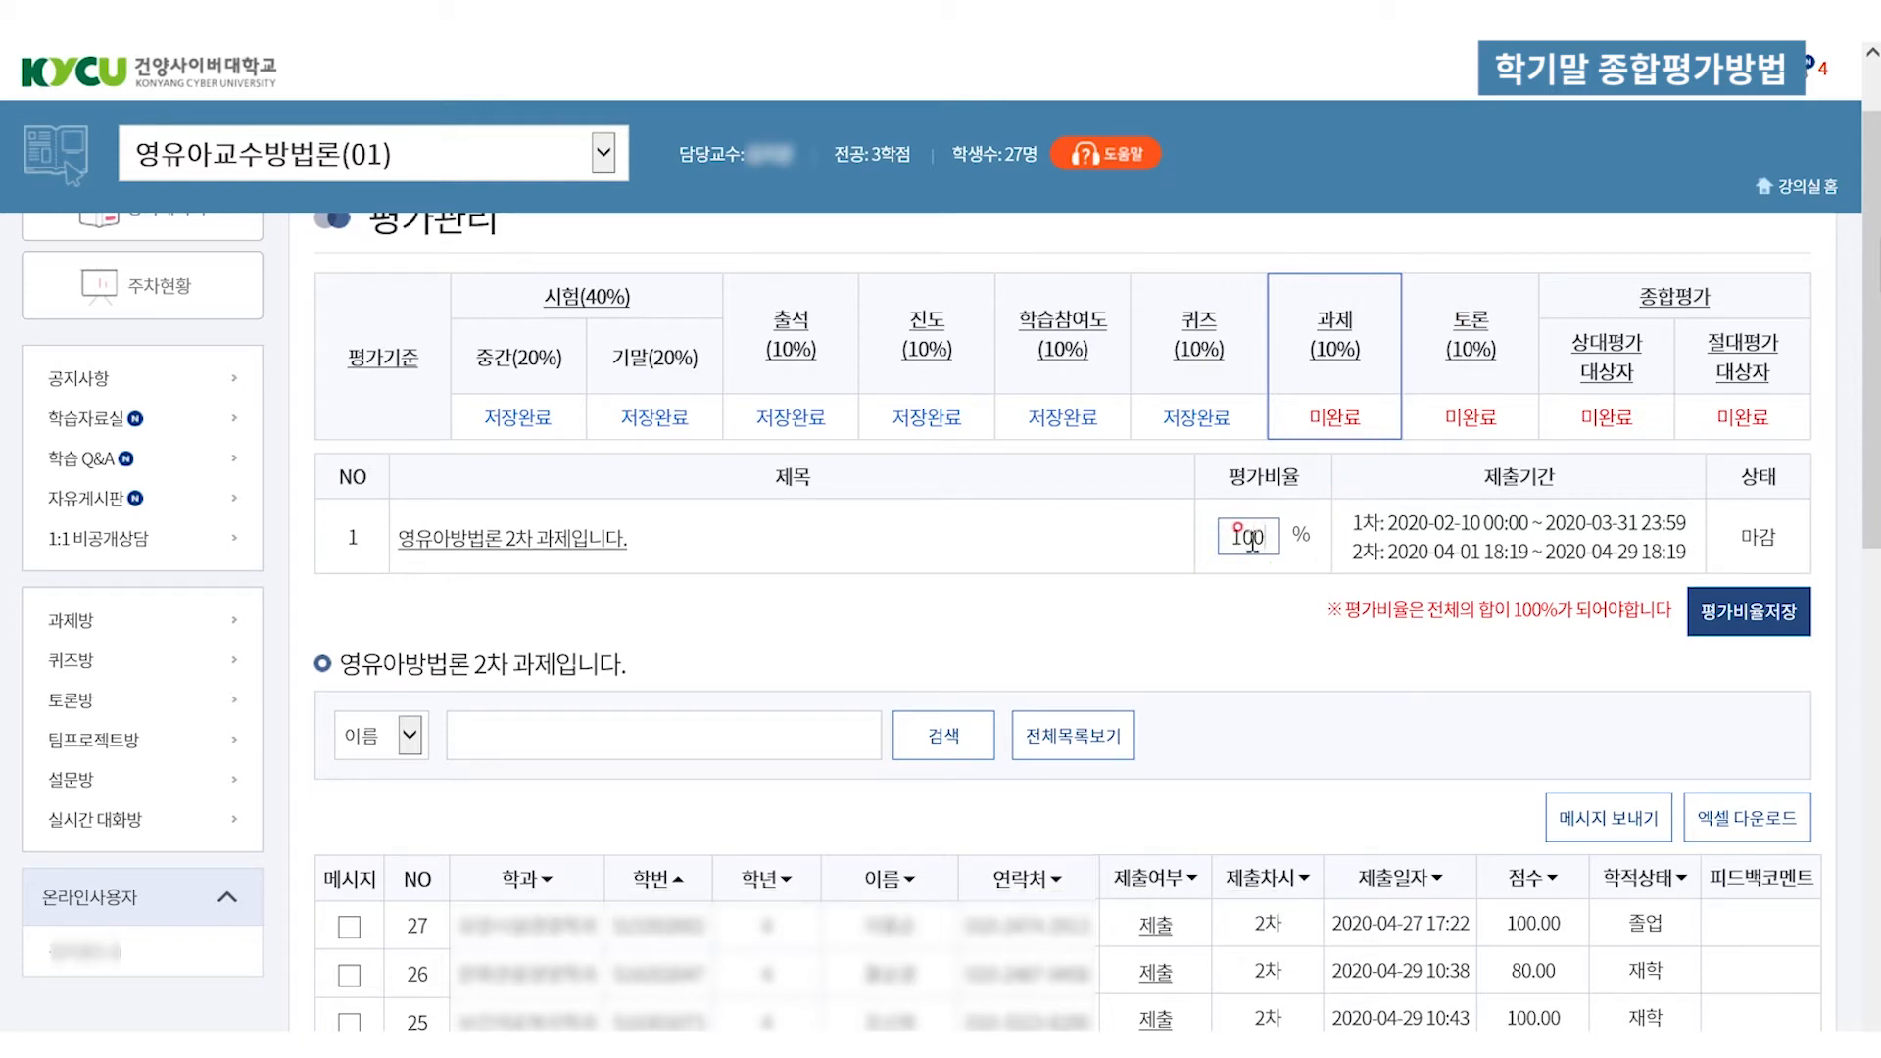
click(1758, 617)
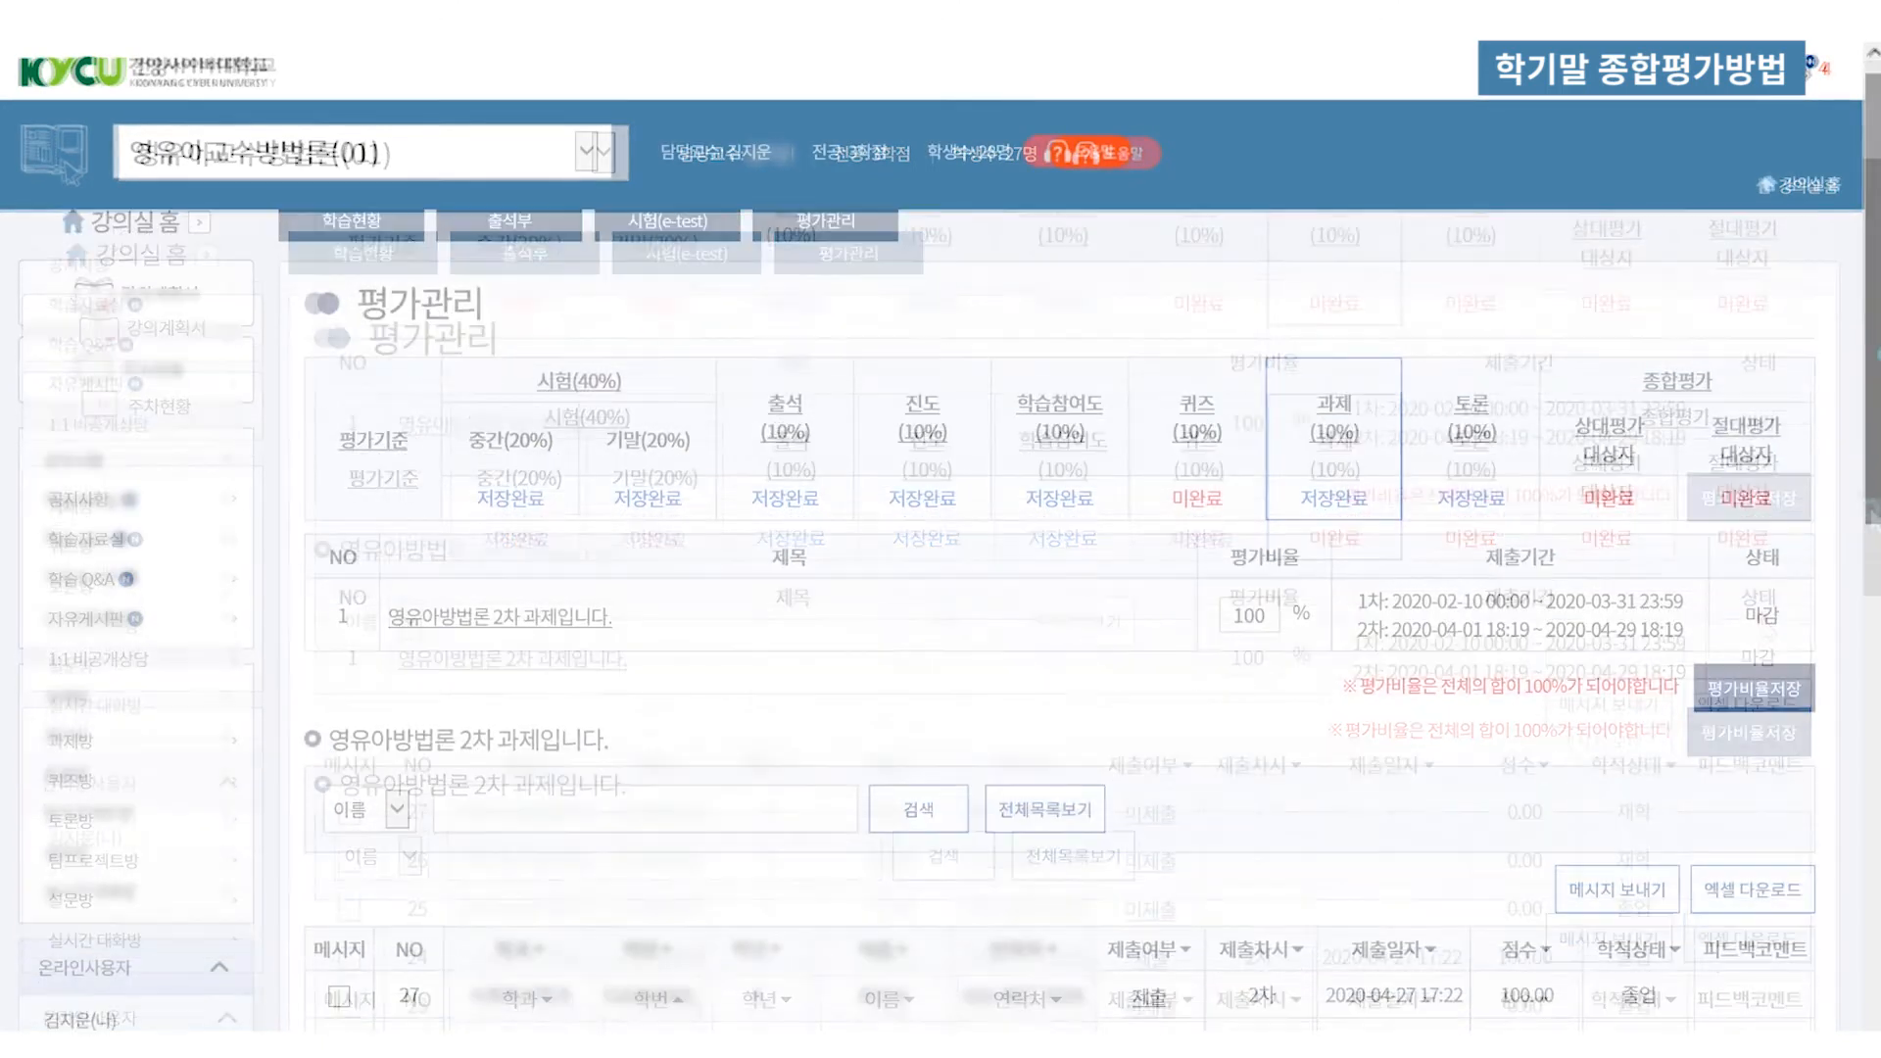
Open the submission in row 27 of the assignment list, and finalize the assignment evaluation (최종 완료)
scroll(1058, 637, down, 7)
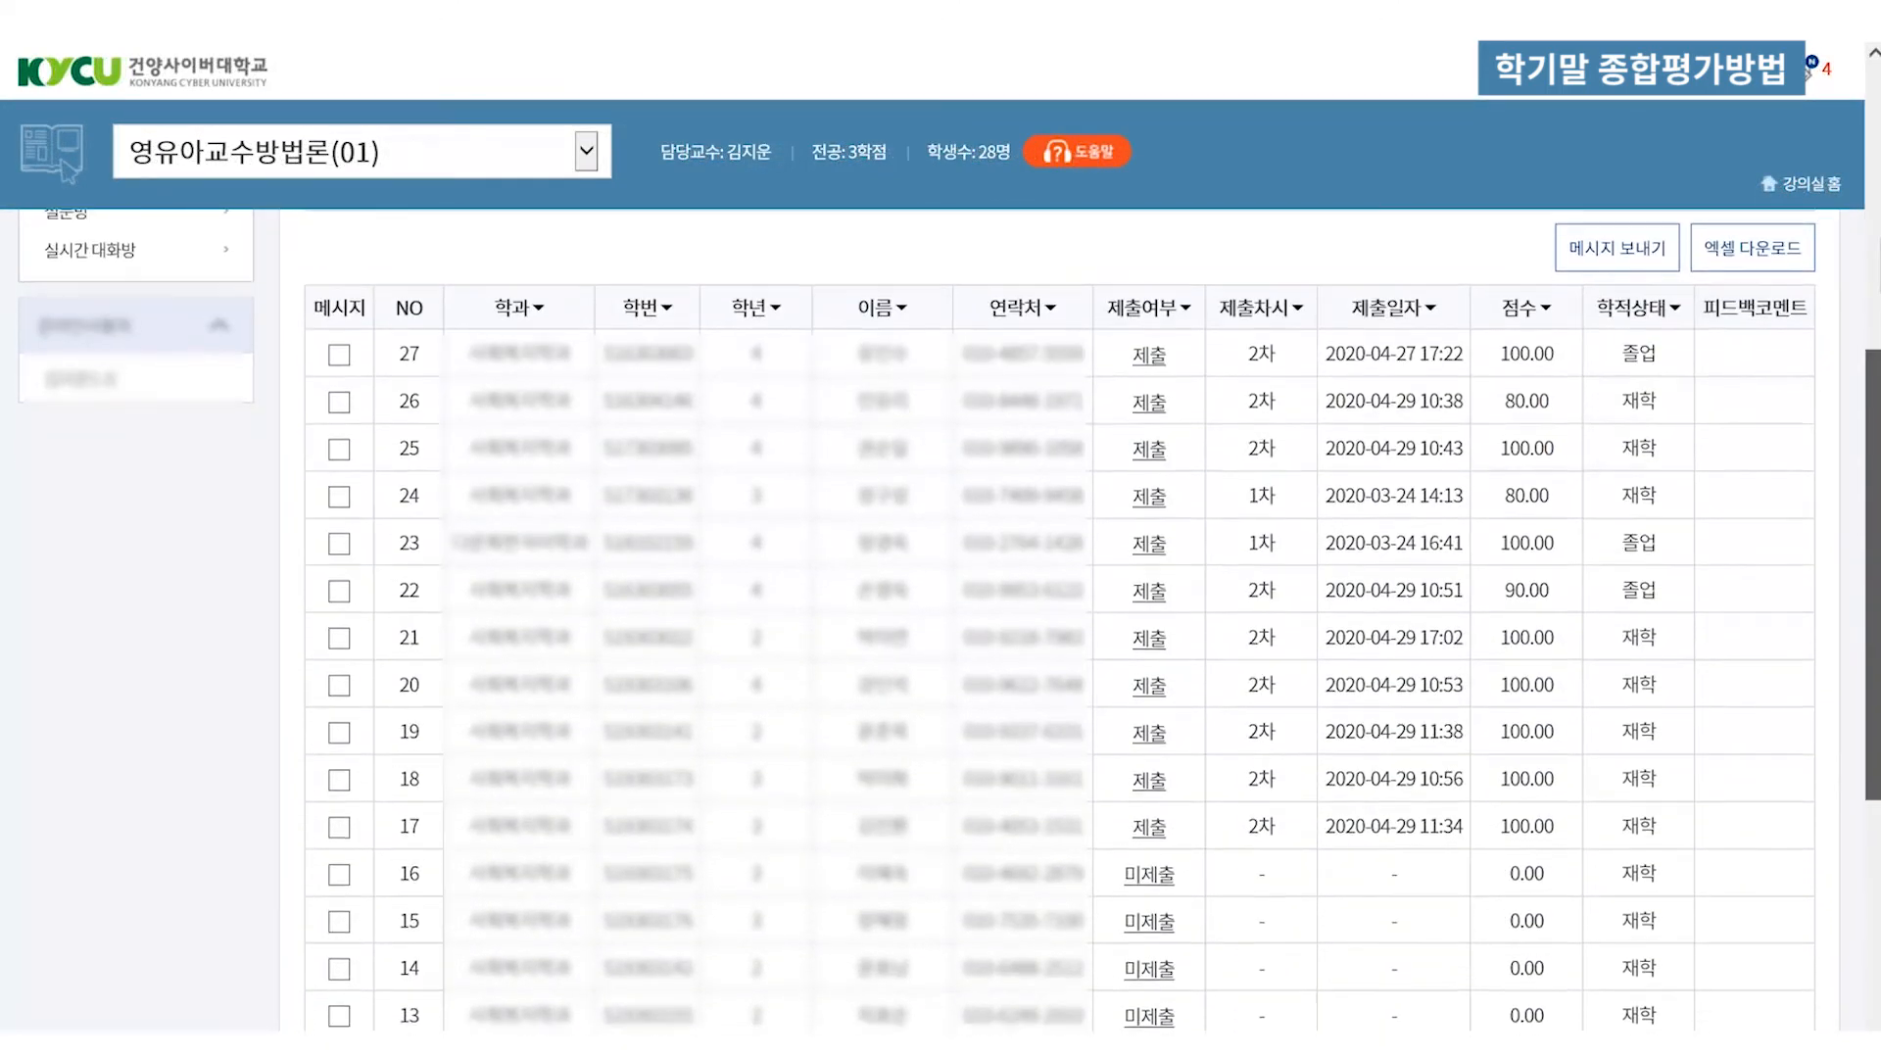
scroll(1058, 617, down, 1)
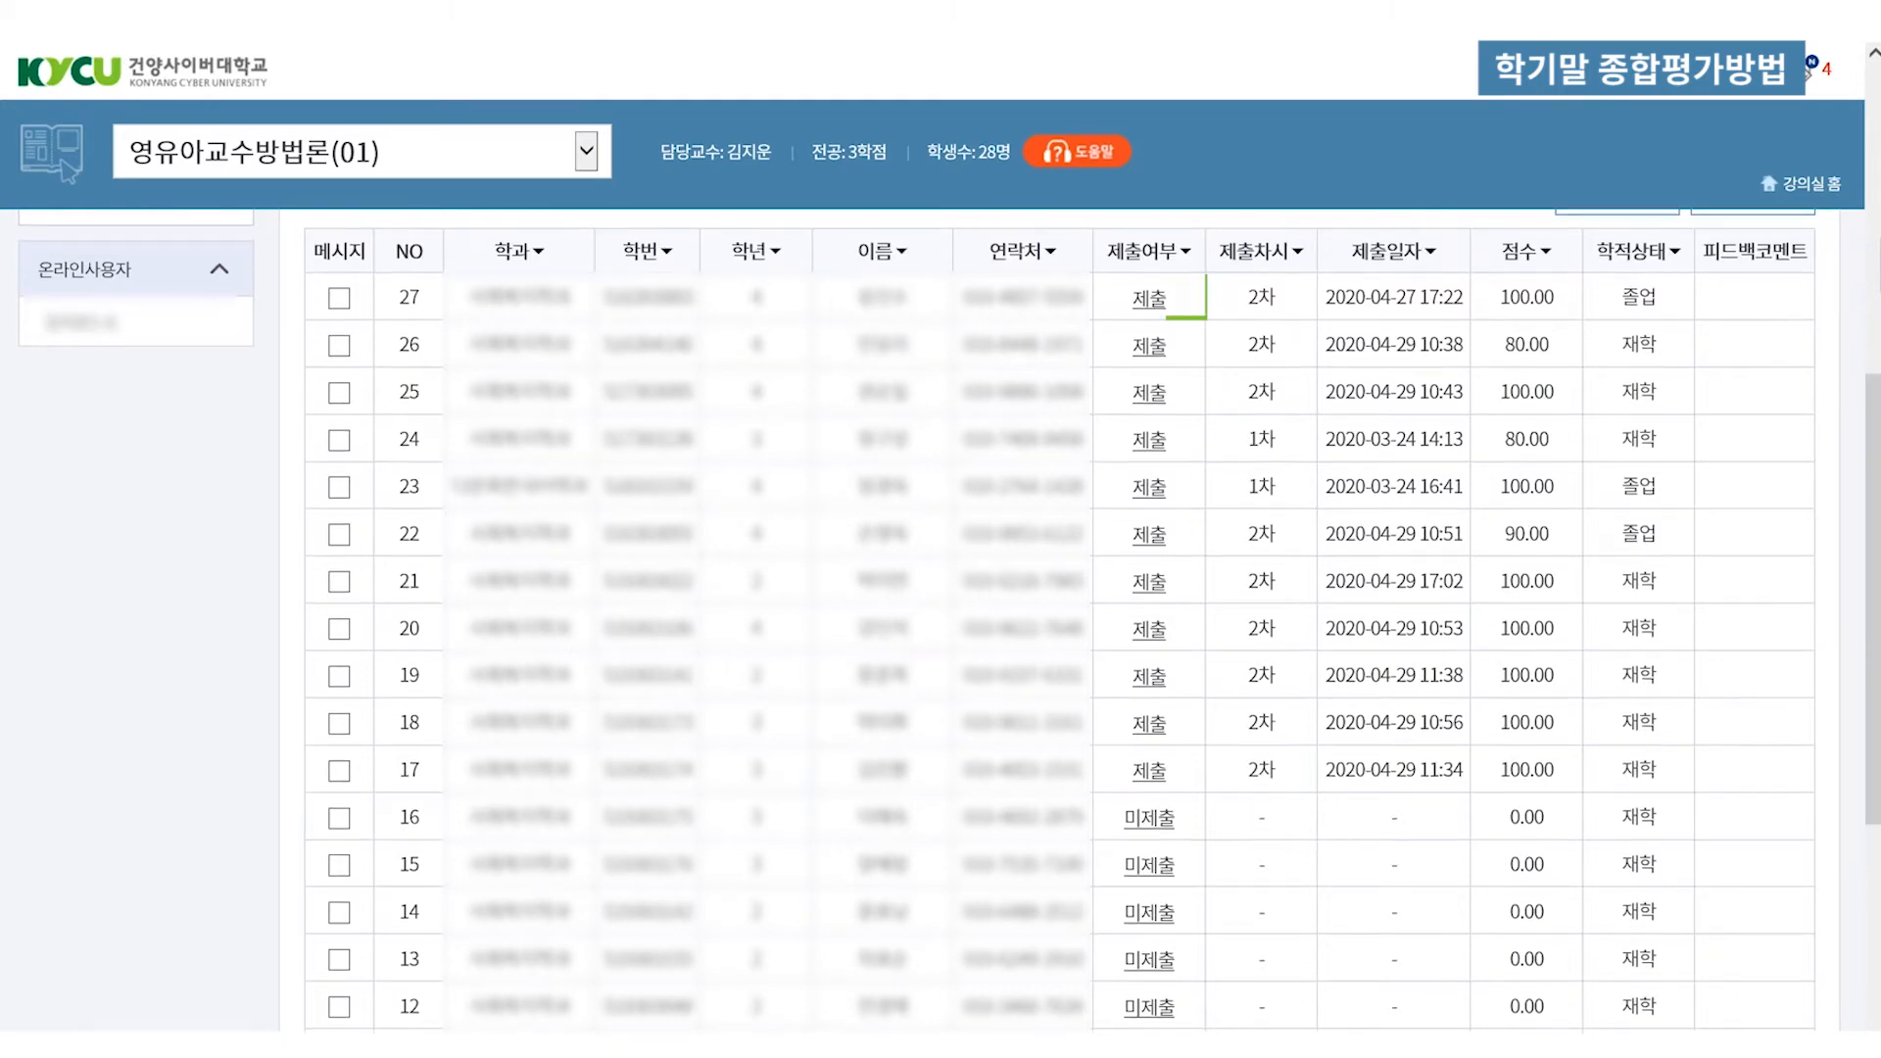
click(1152, 300)
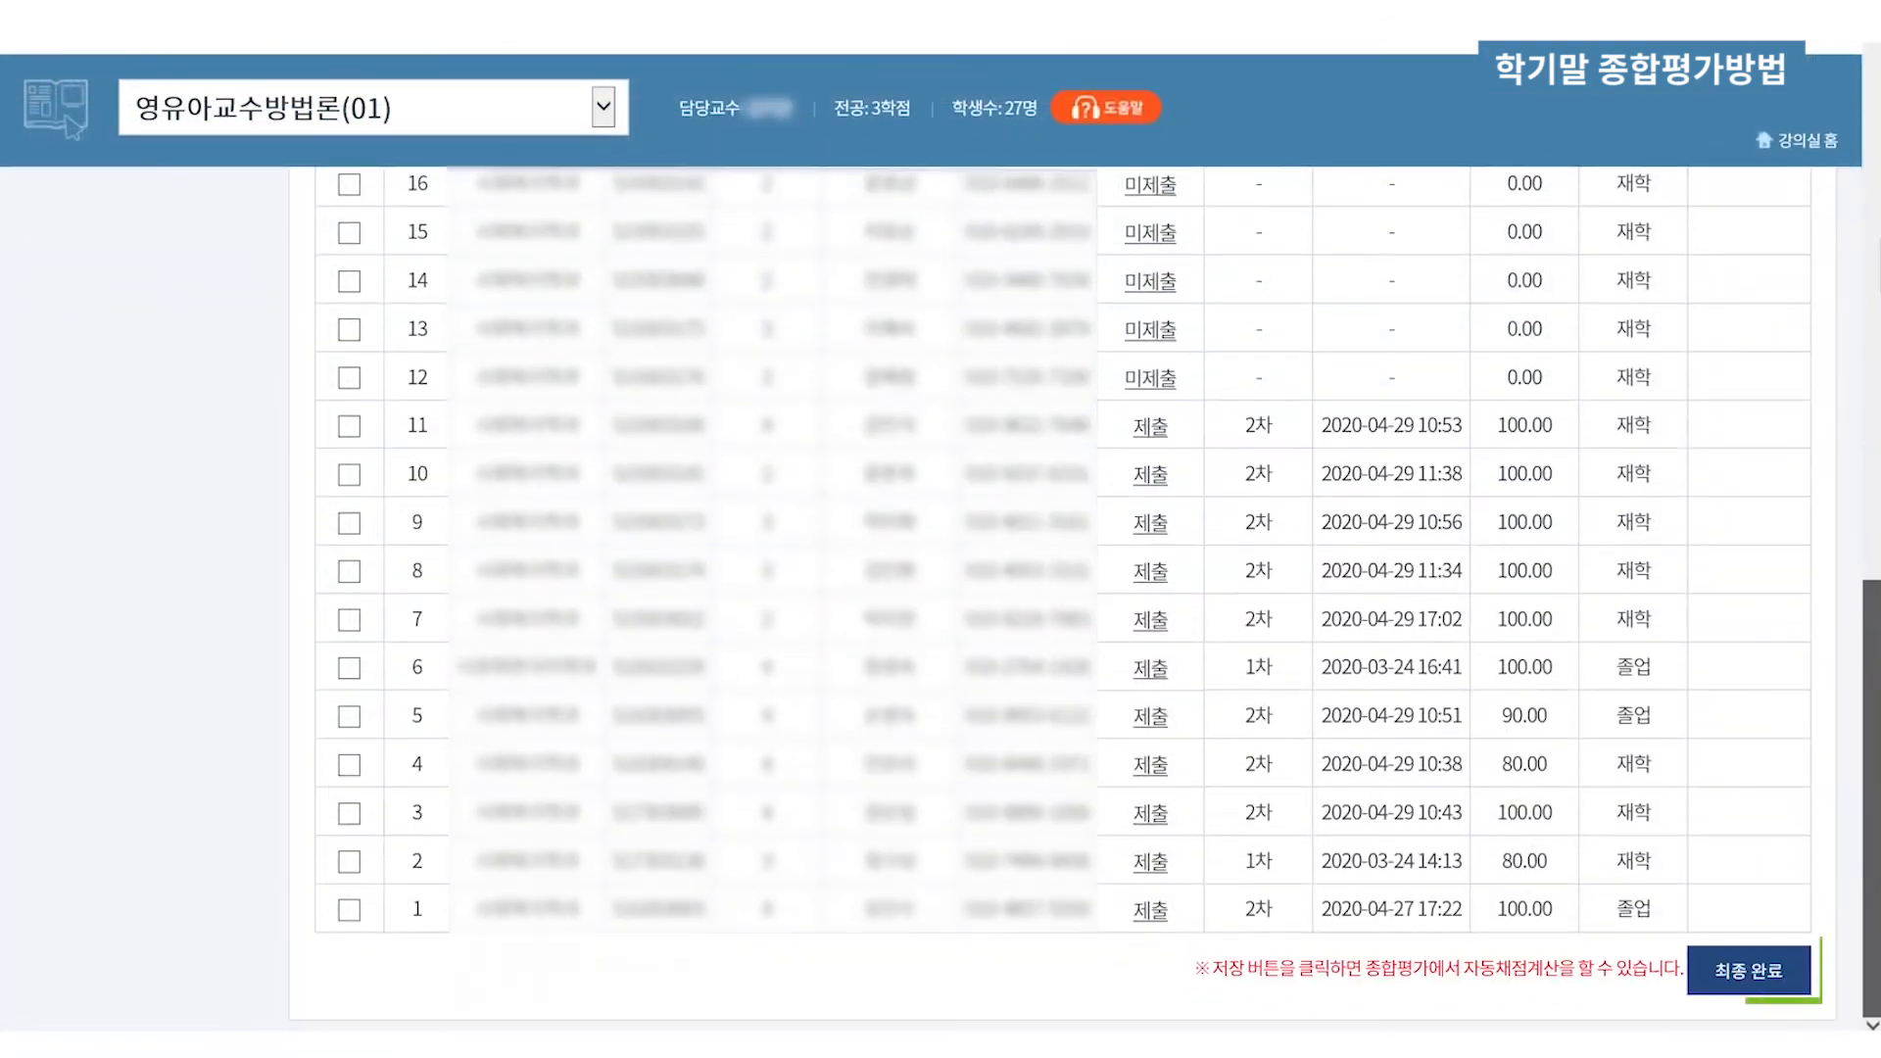
click(1743, 979)
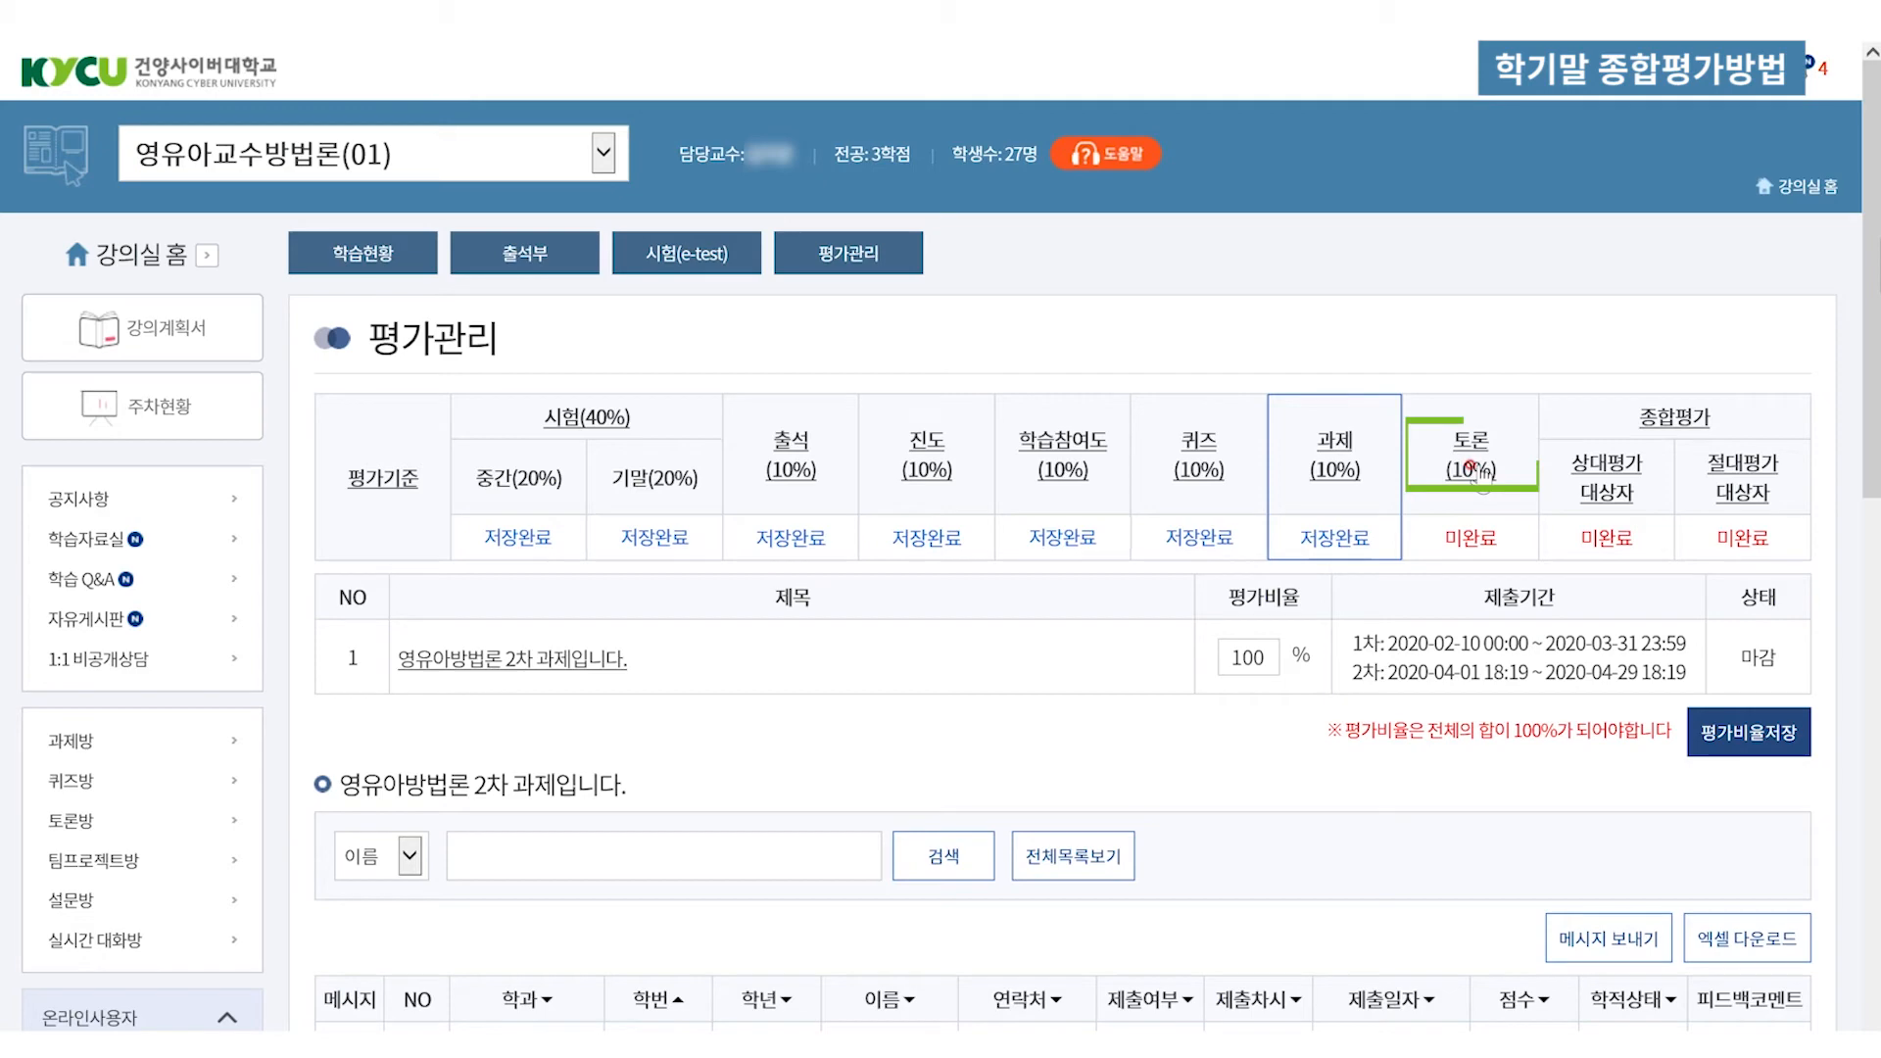
In the discussion evaluation (토론), set the discussion topic's evaluation ratio to 100% and save it (평가비율저장)
click(1474, 469)
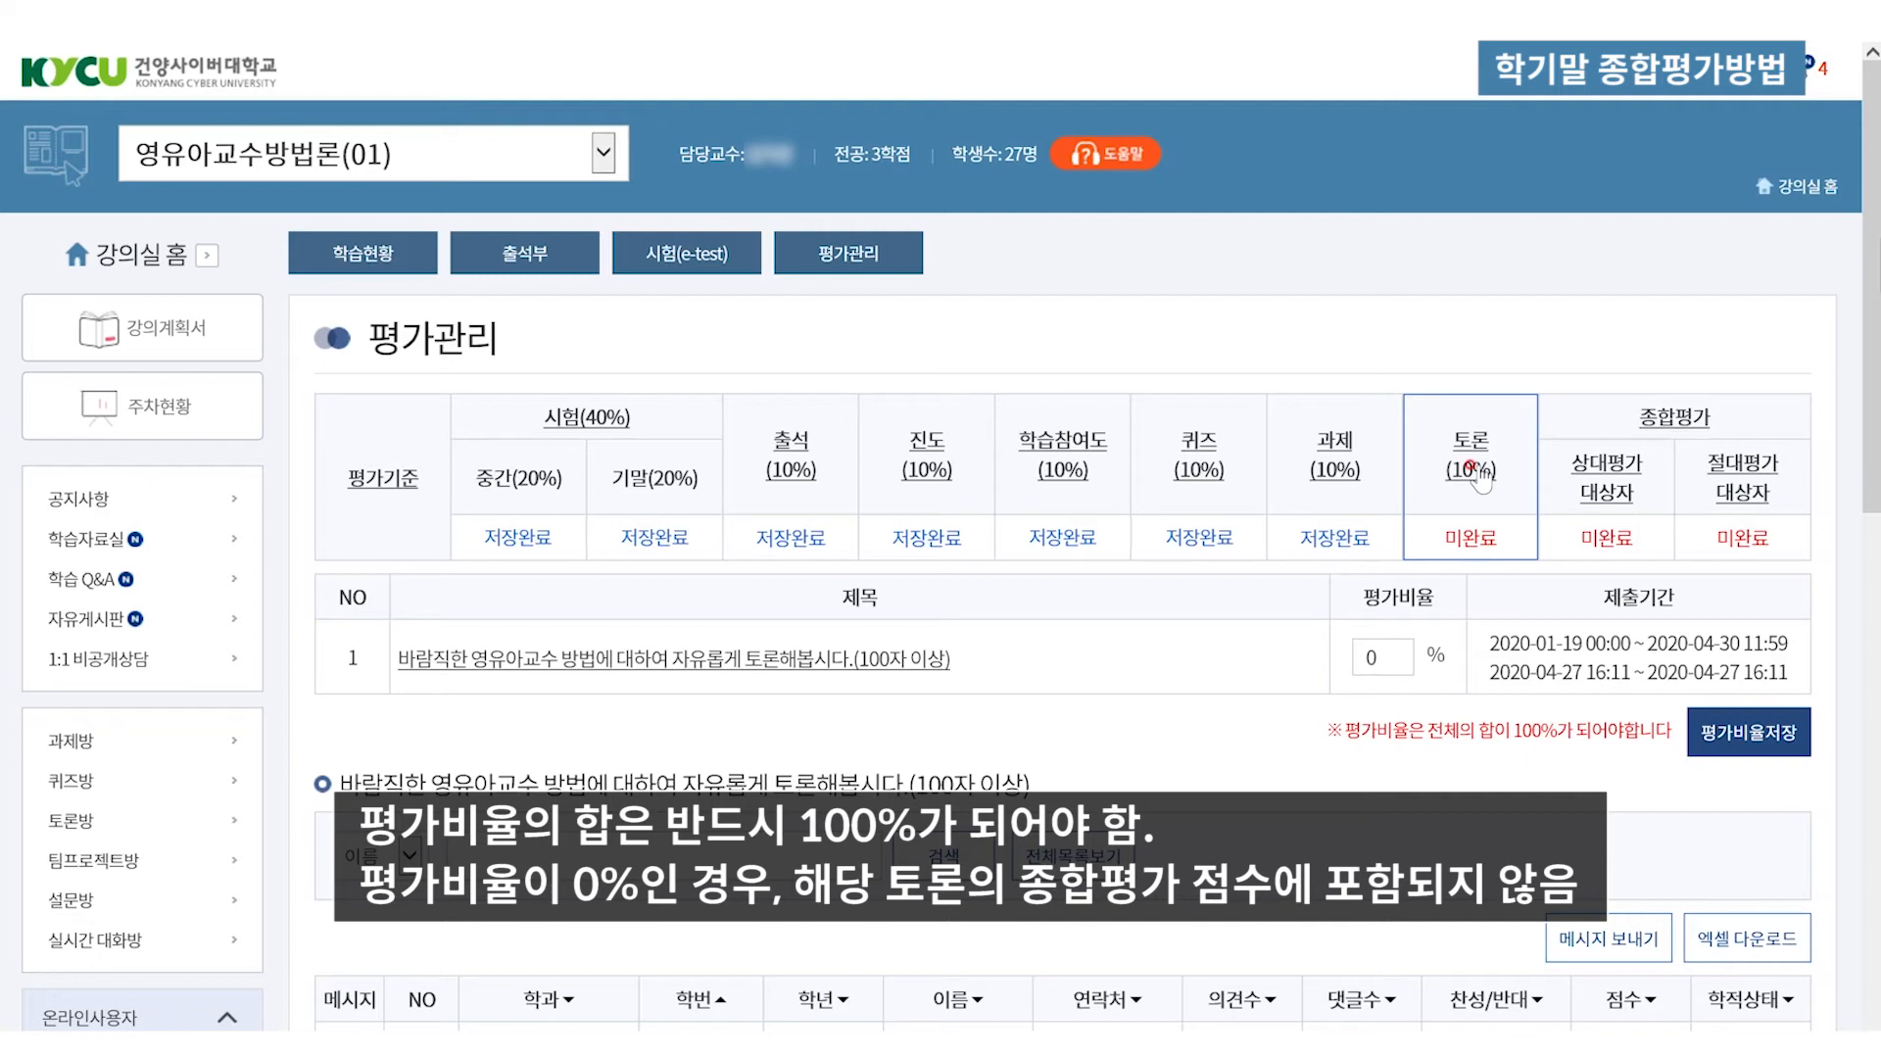
click(1365, 651)
text(100)
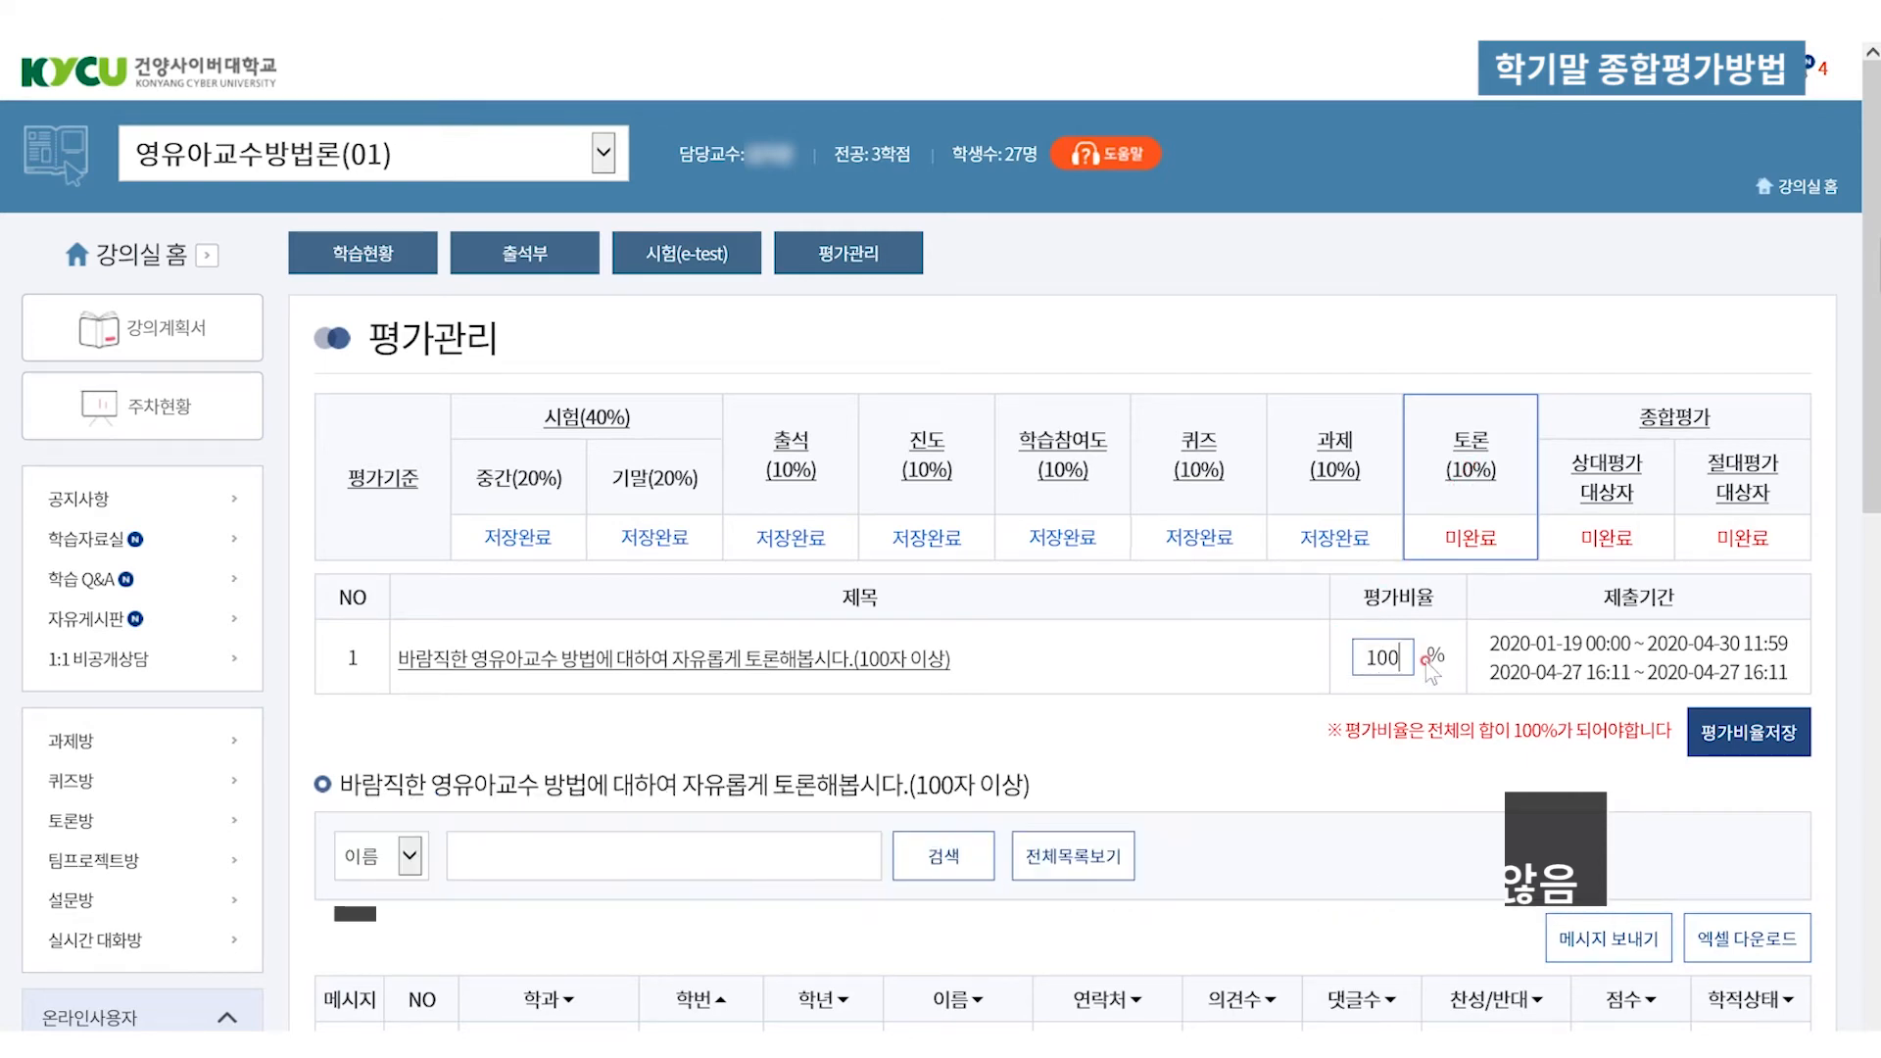
click(1729, 737)
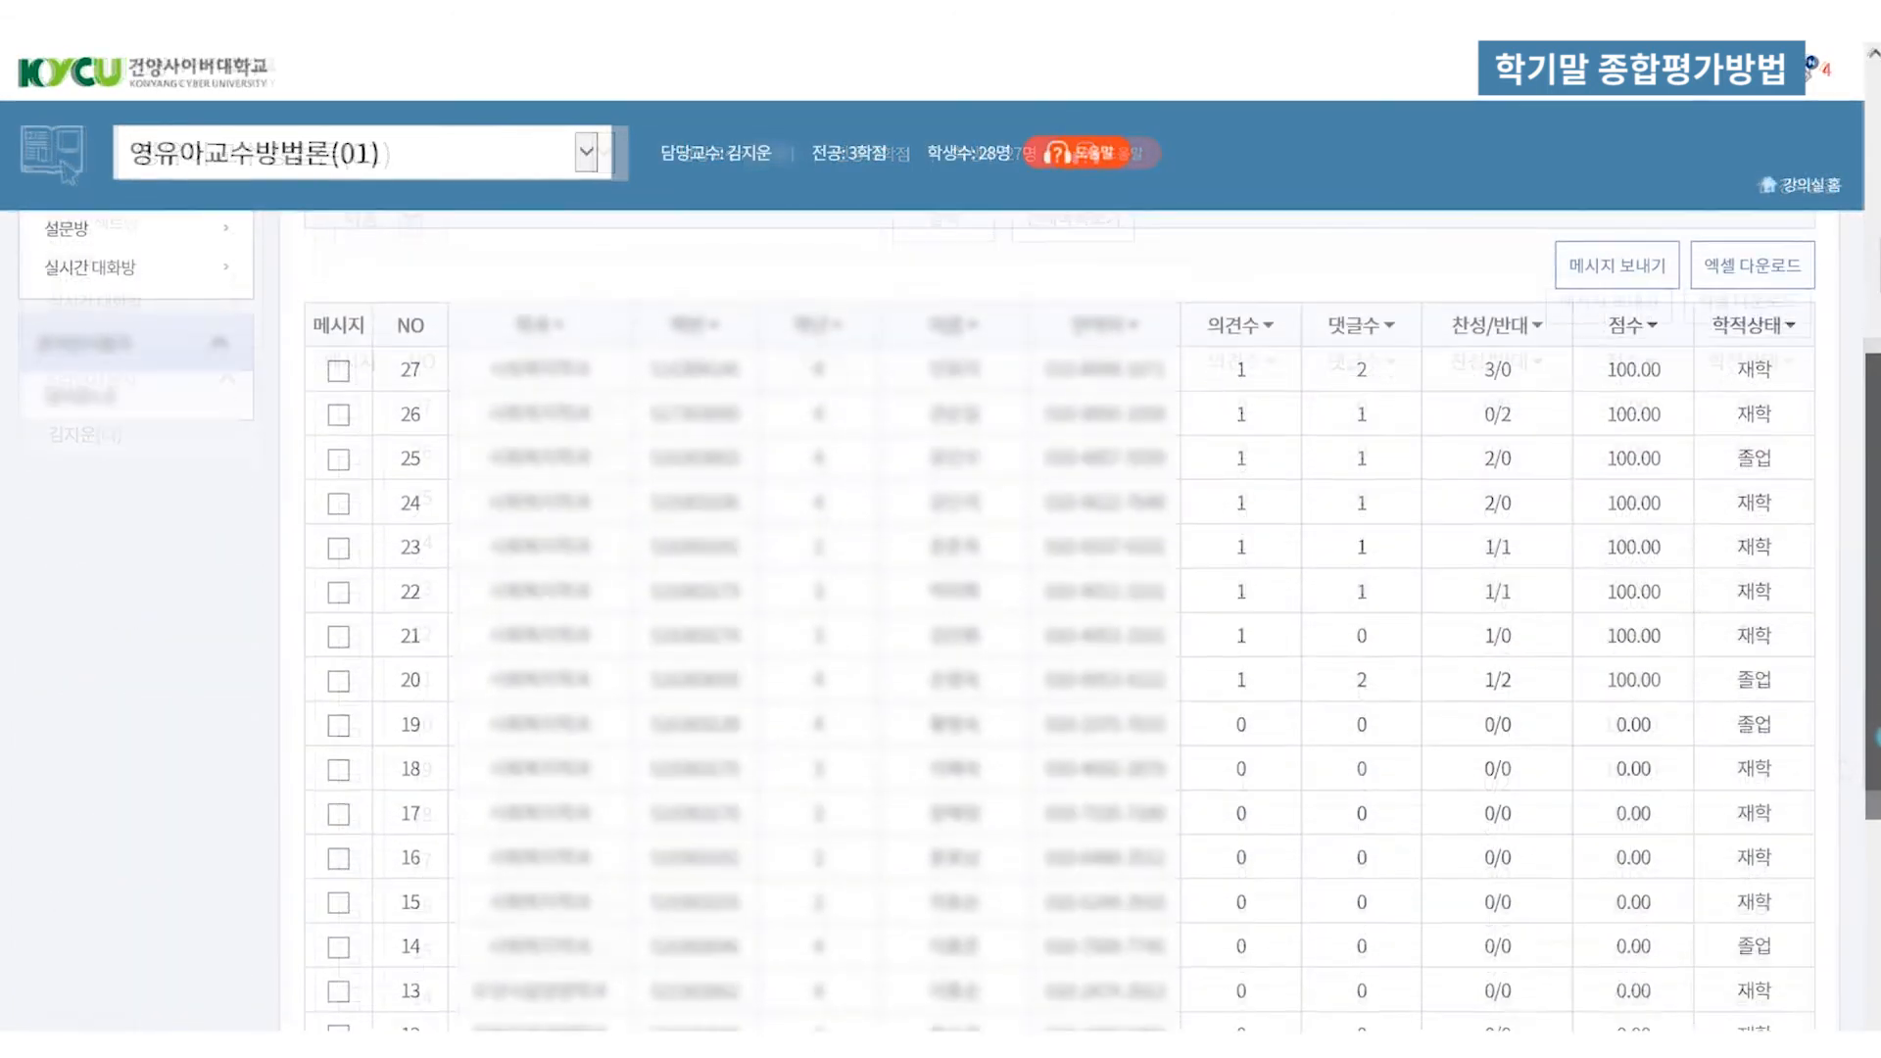
Review the students' discussion scores and finalize the discussion evaluation (최종 완료)
scroll(1322, 240, down, 1)
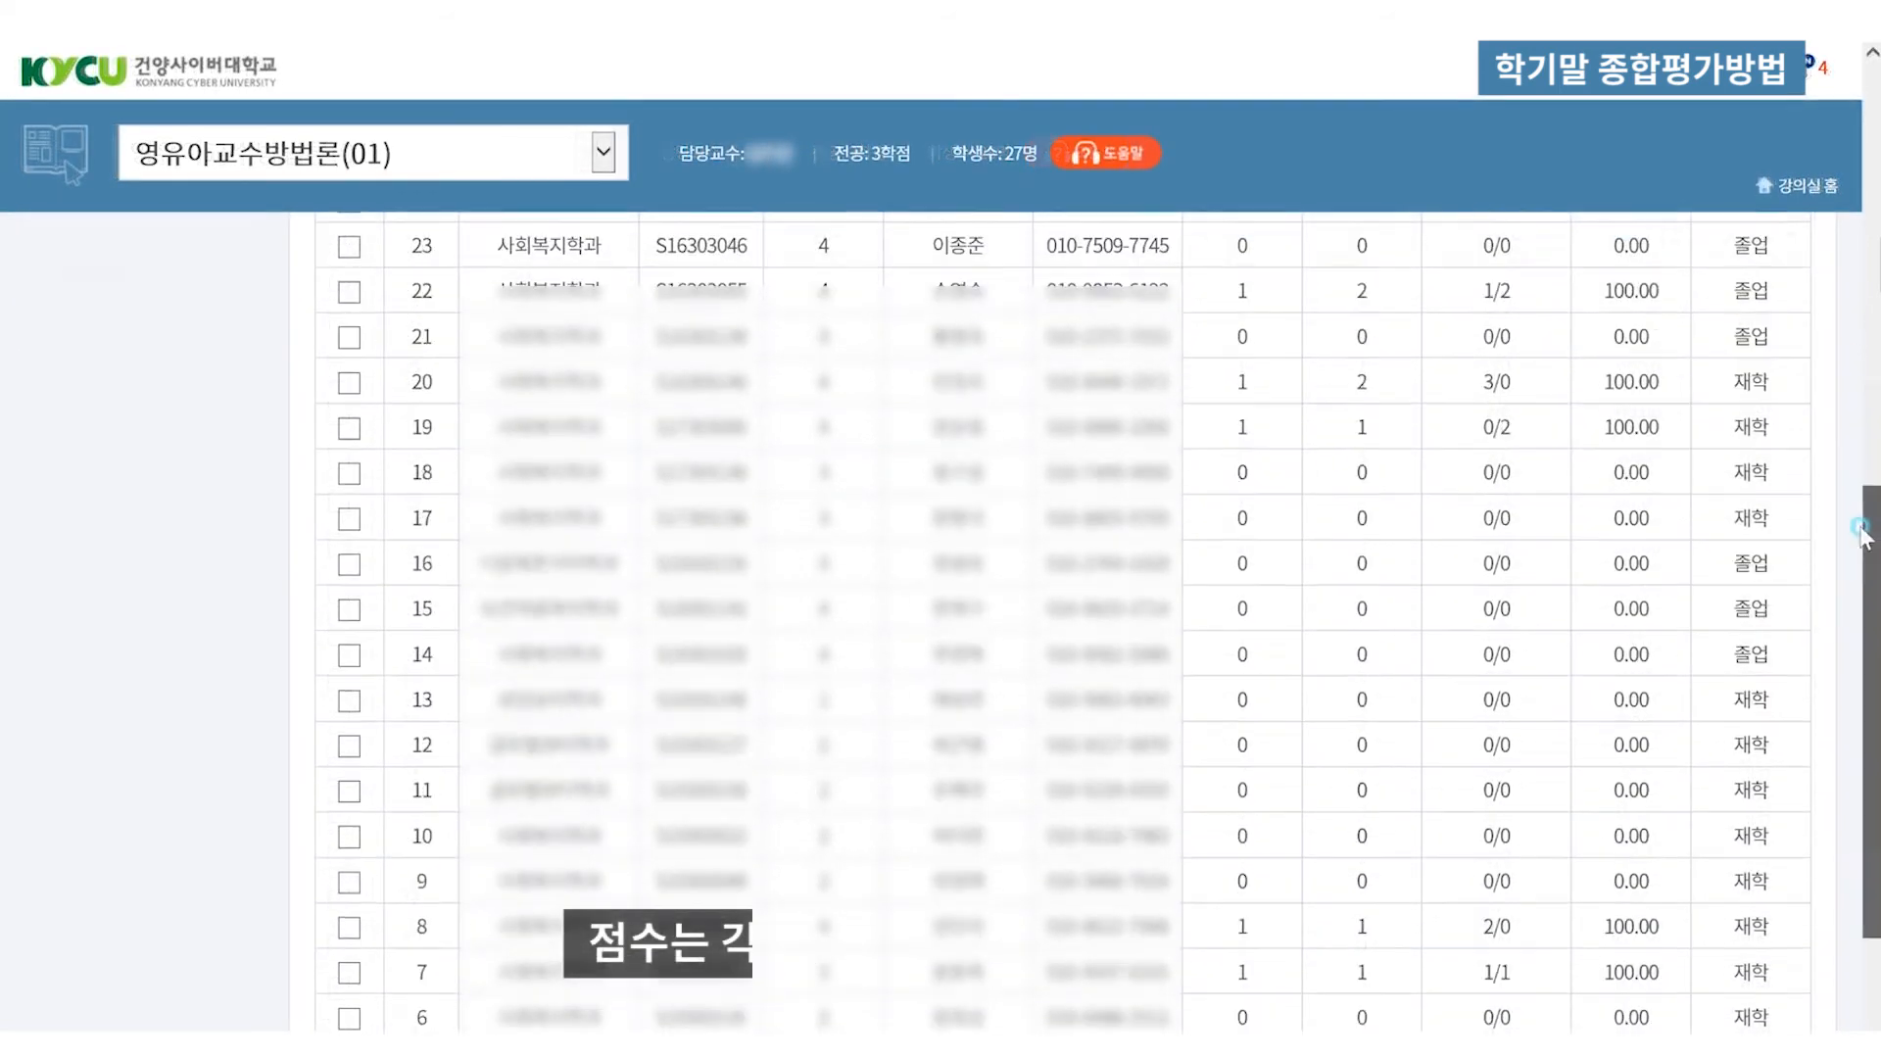
scroll(1750, 906, down, 5)
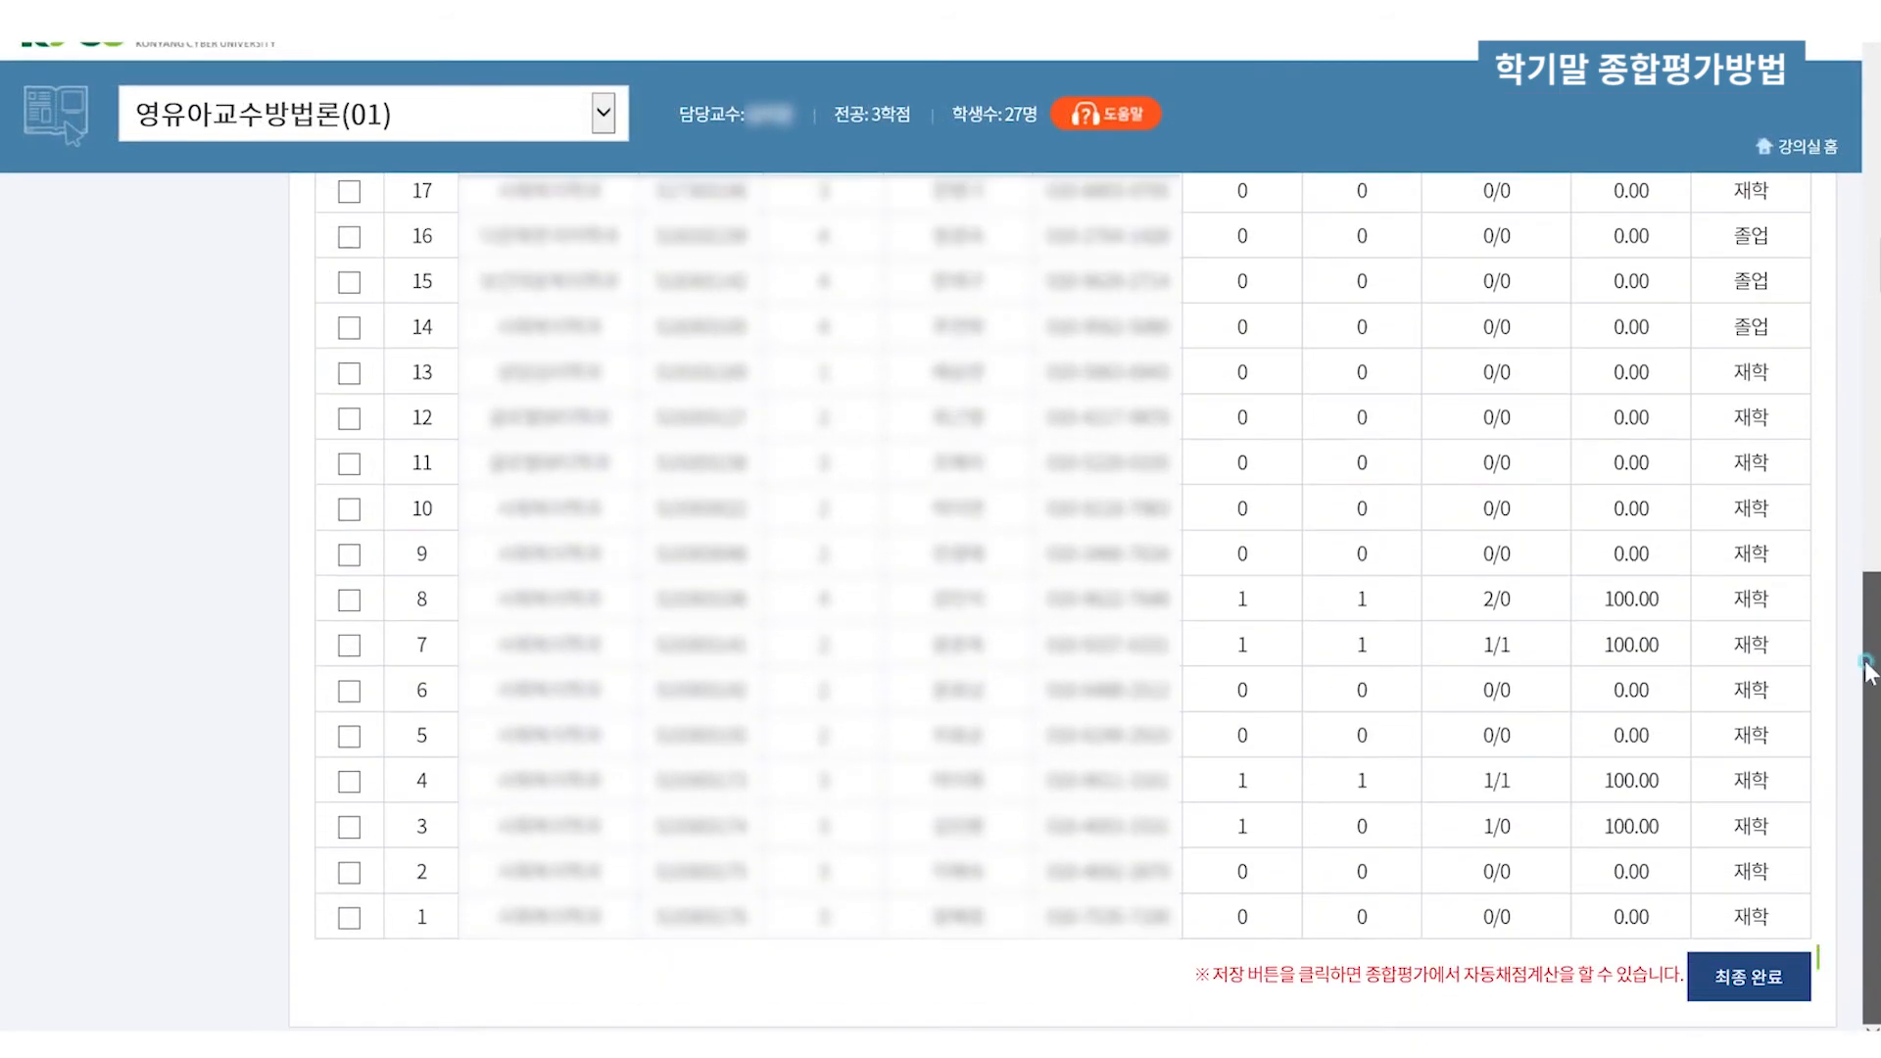
click(1749, 978)
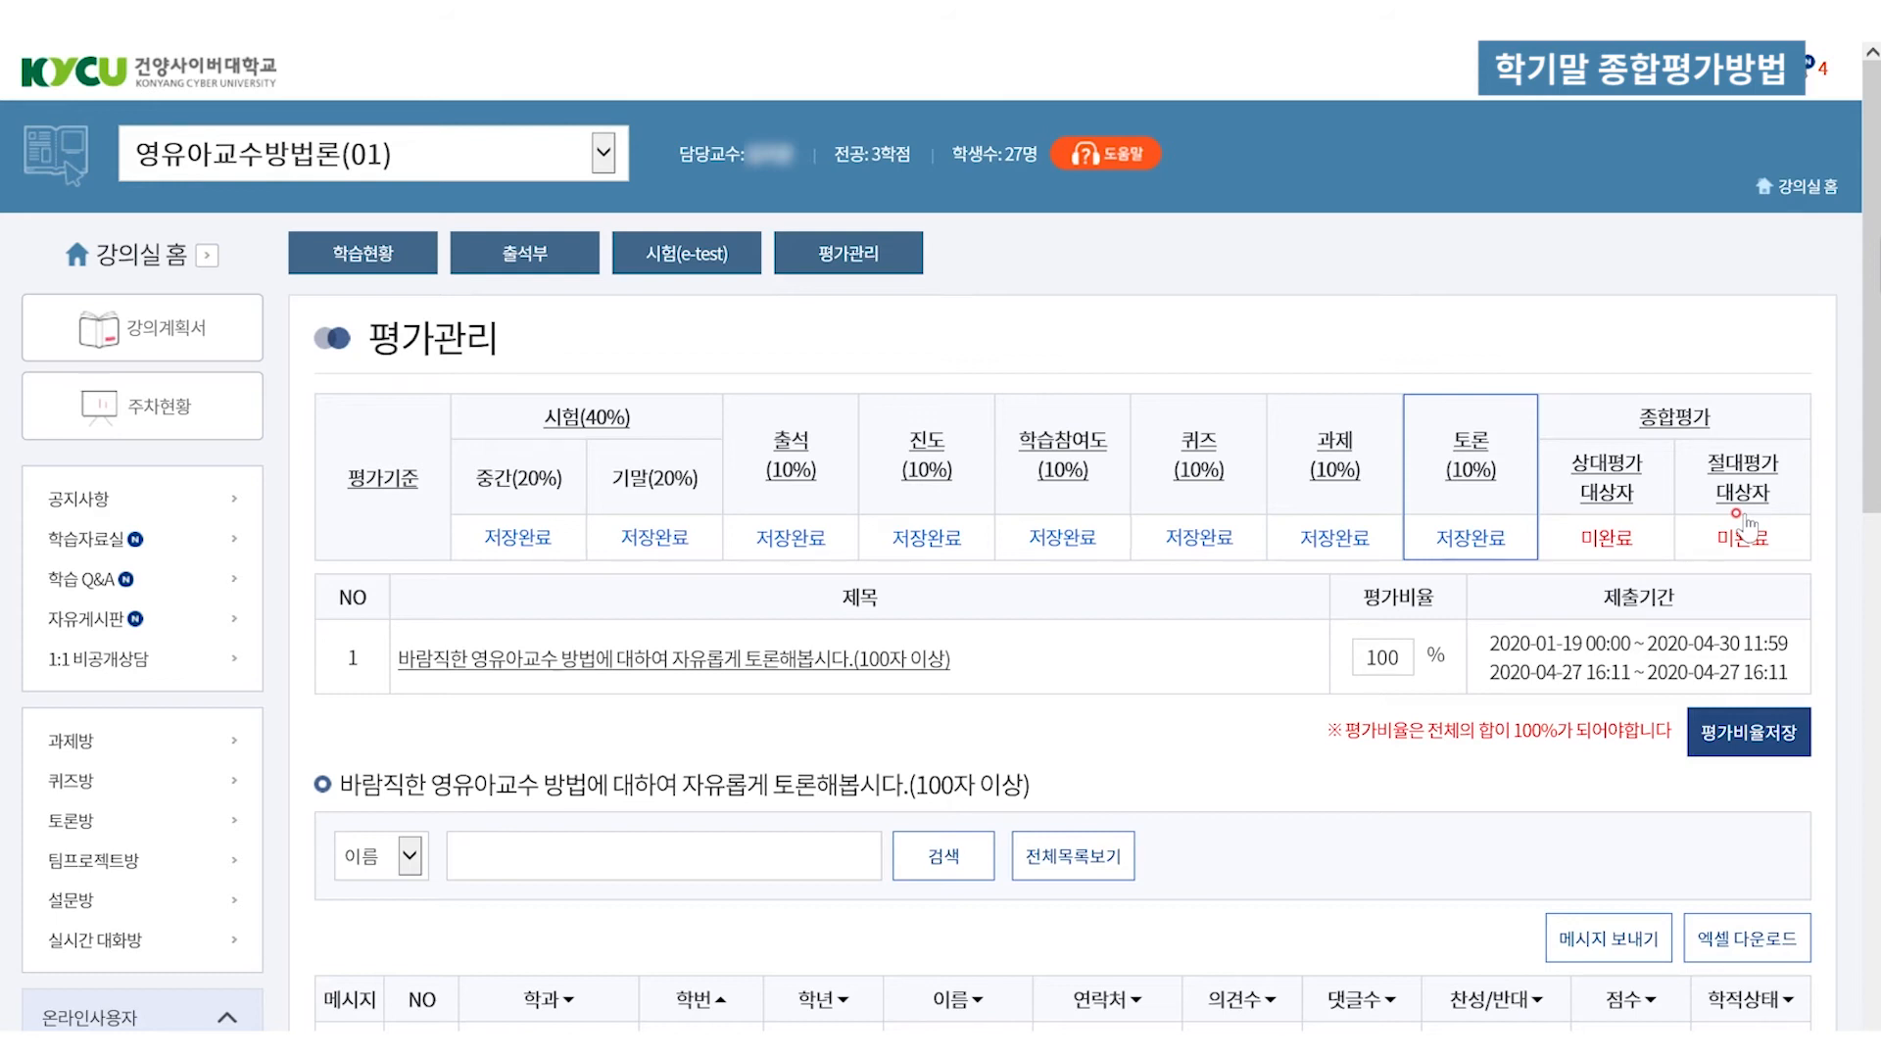
Open the absolute evaluation targets (절대평가 대상자) and examine the table of grade criteria and entered student numbers
click(1734, 495)
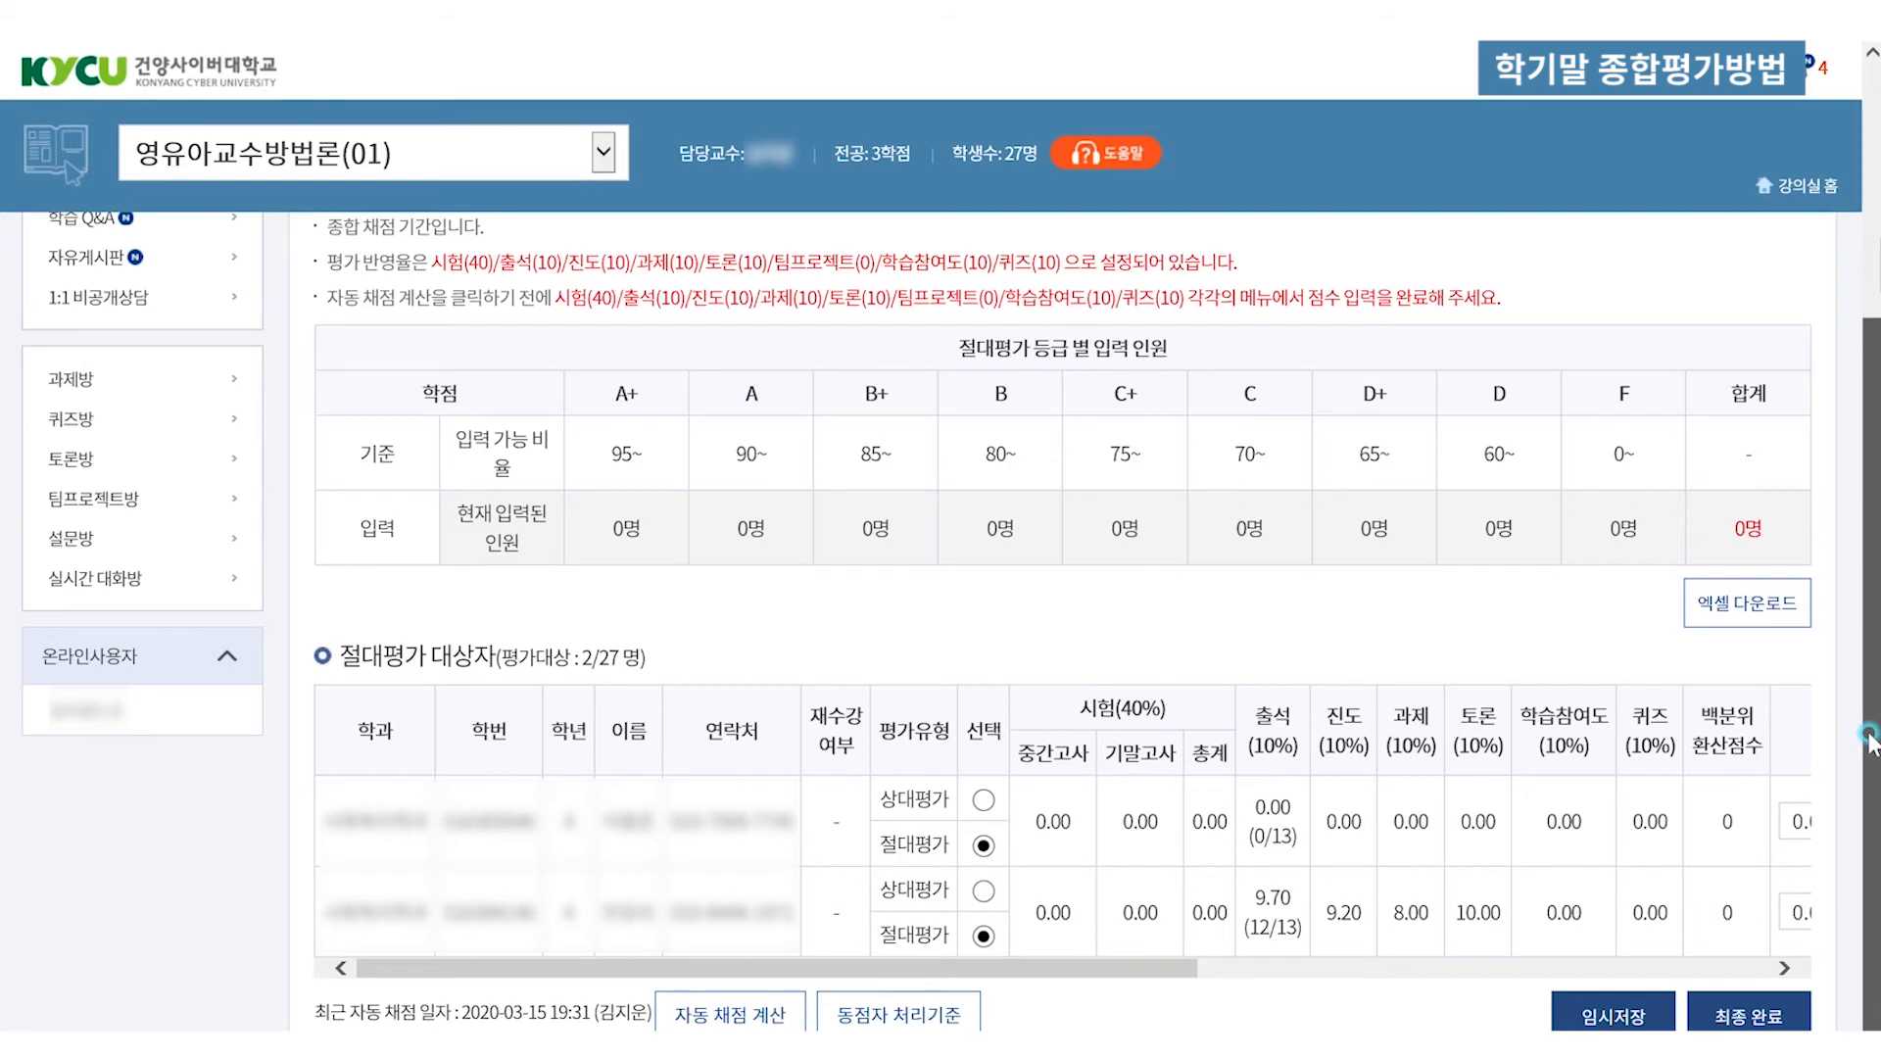
click(1186, 348)
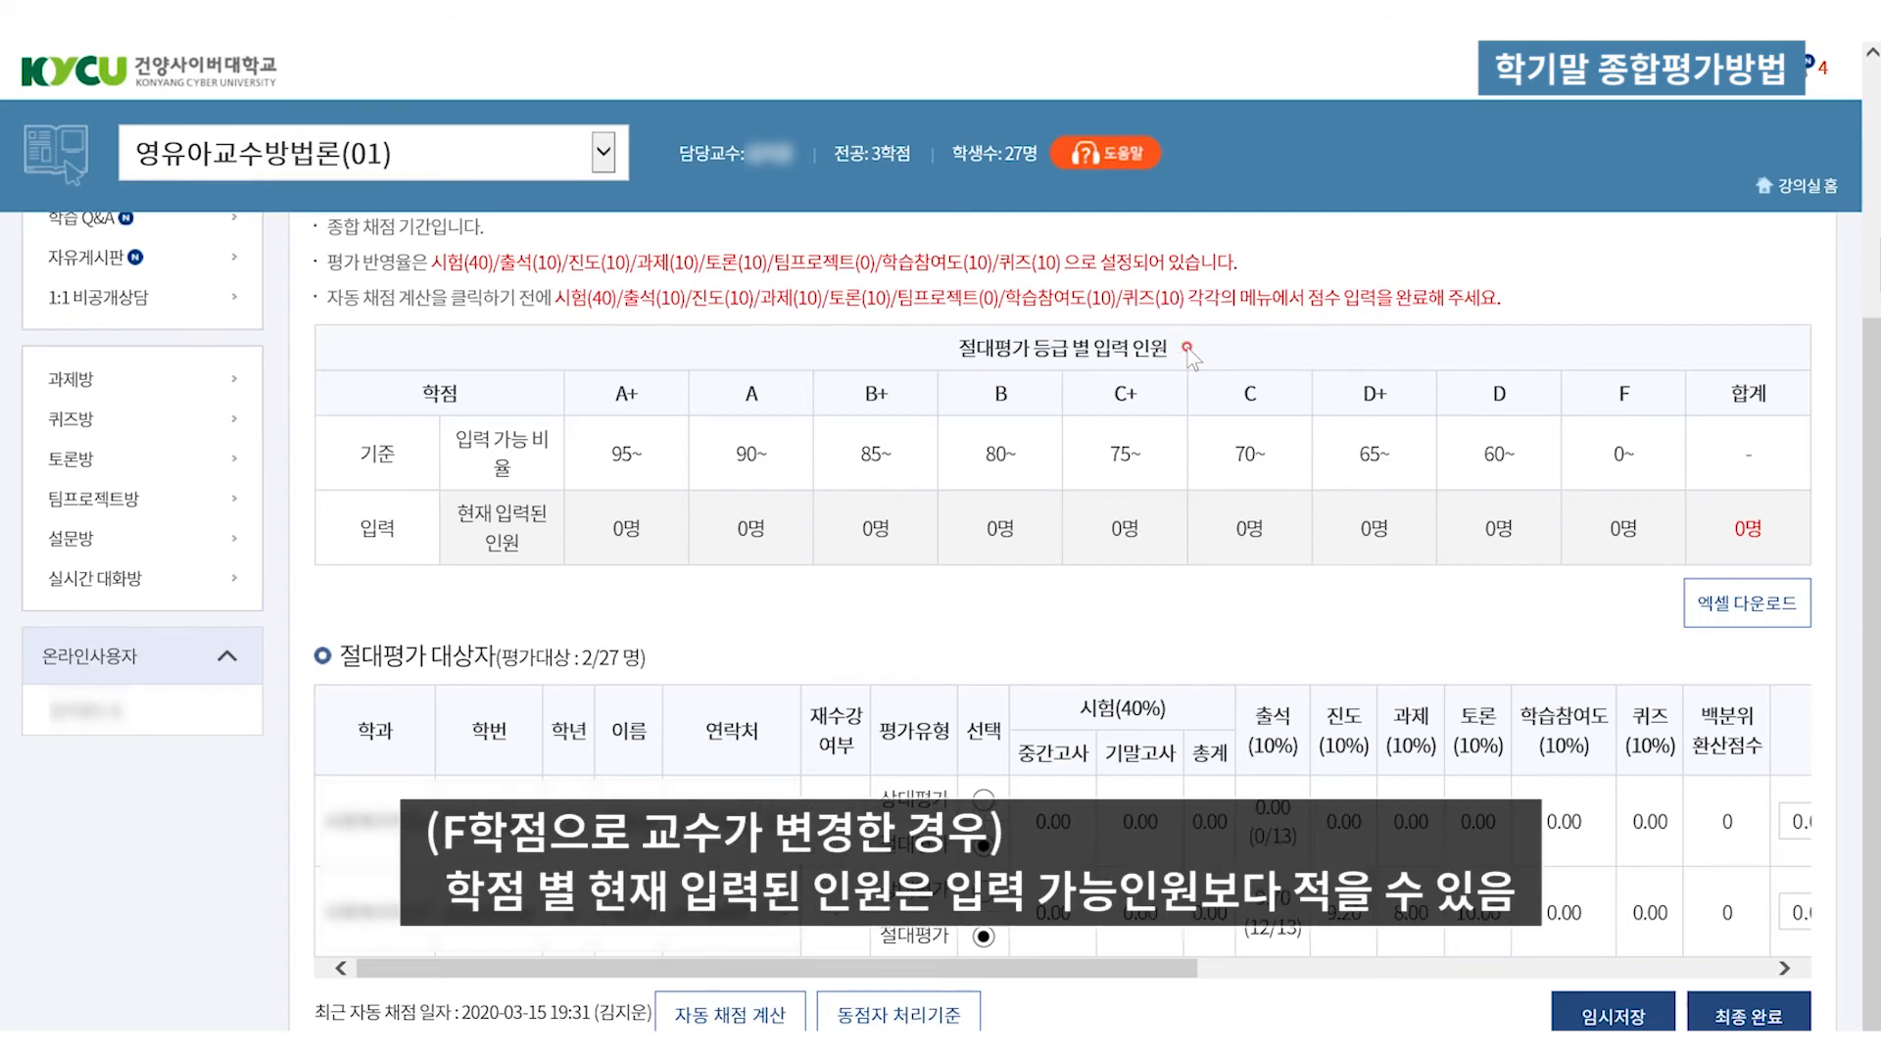
click(557, 512)
click(550, 556)
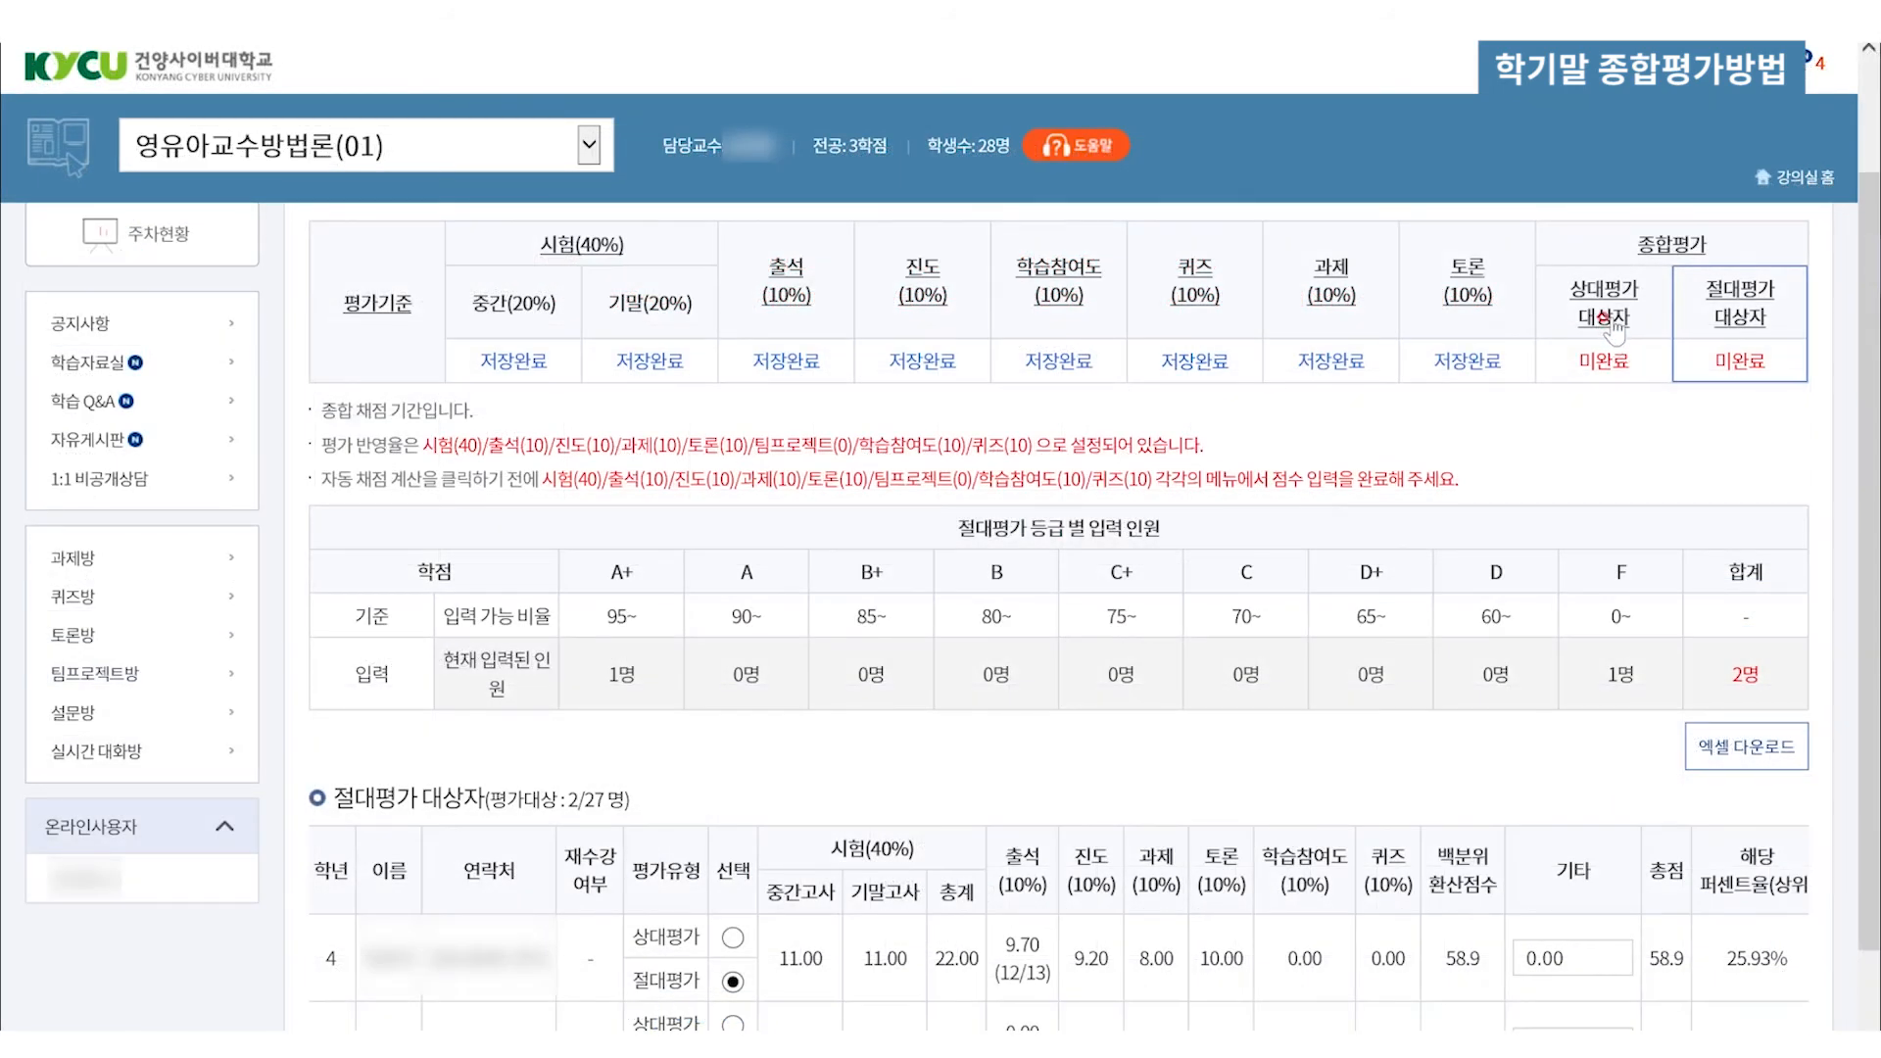
Open the relative evaluation targets (상대평가 대상자) and run the automatic score calculation (자동 채점 계산)
click(1607, 323)
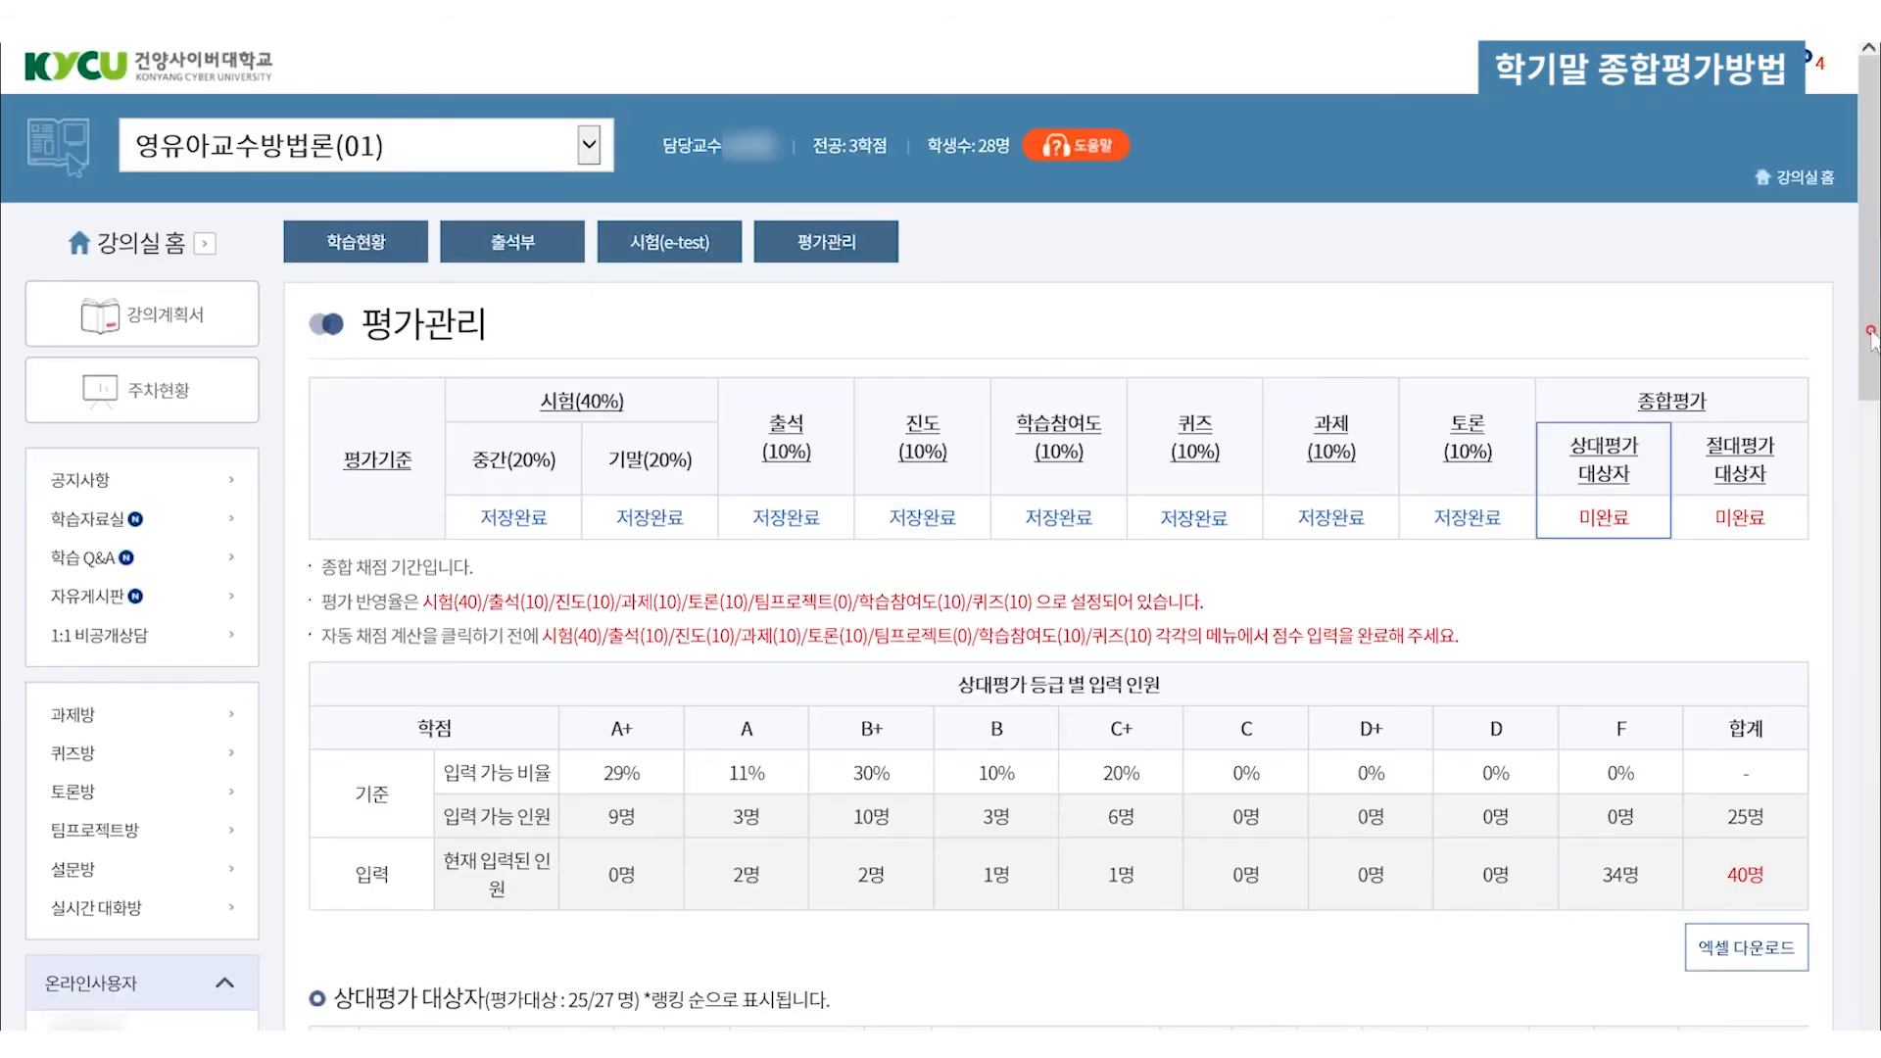
drag(1871, 333, 1874, 1000)
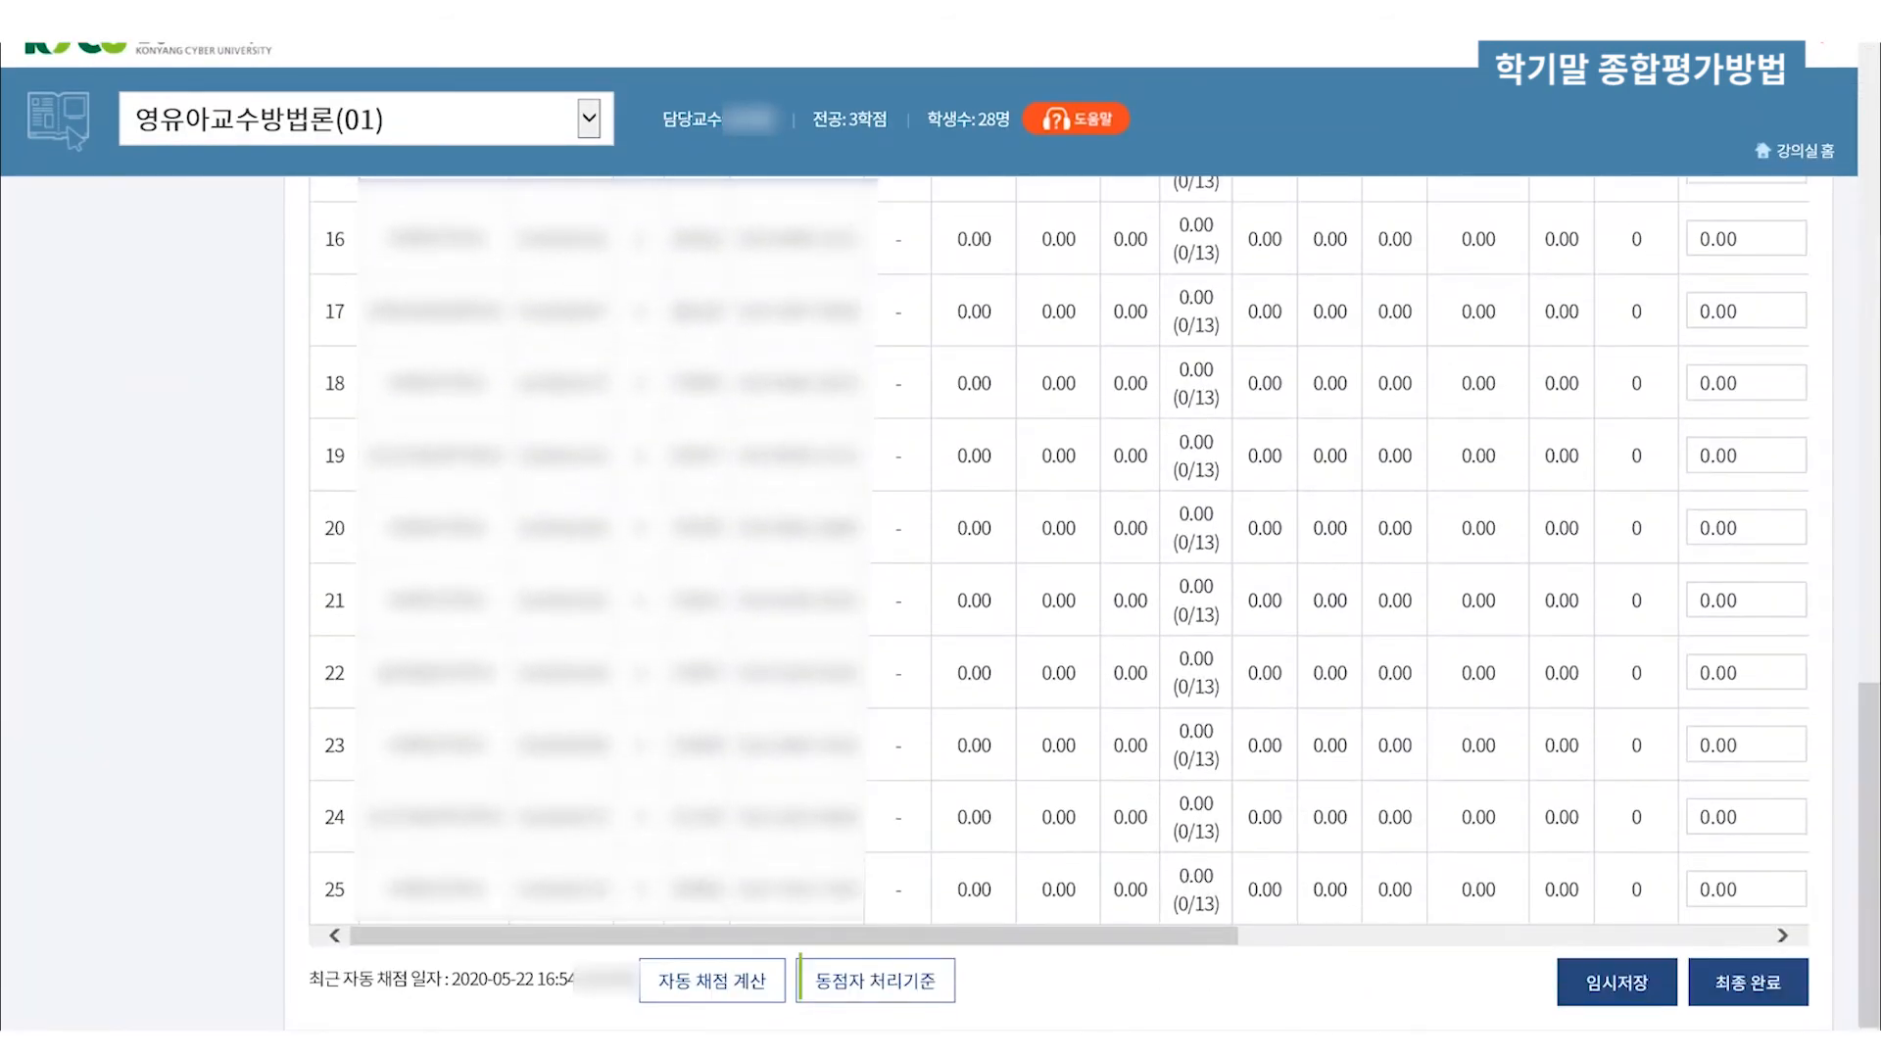
click(696, 985)
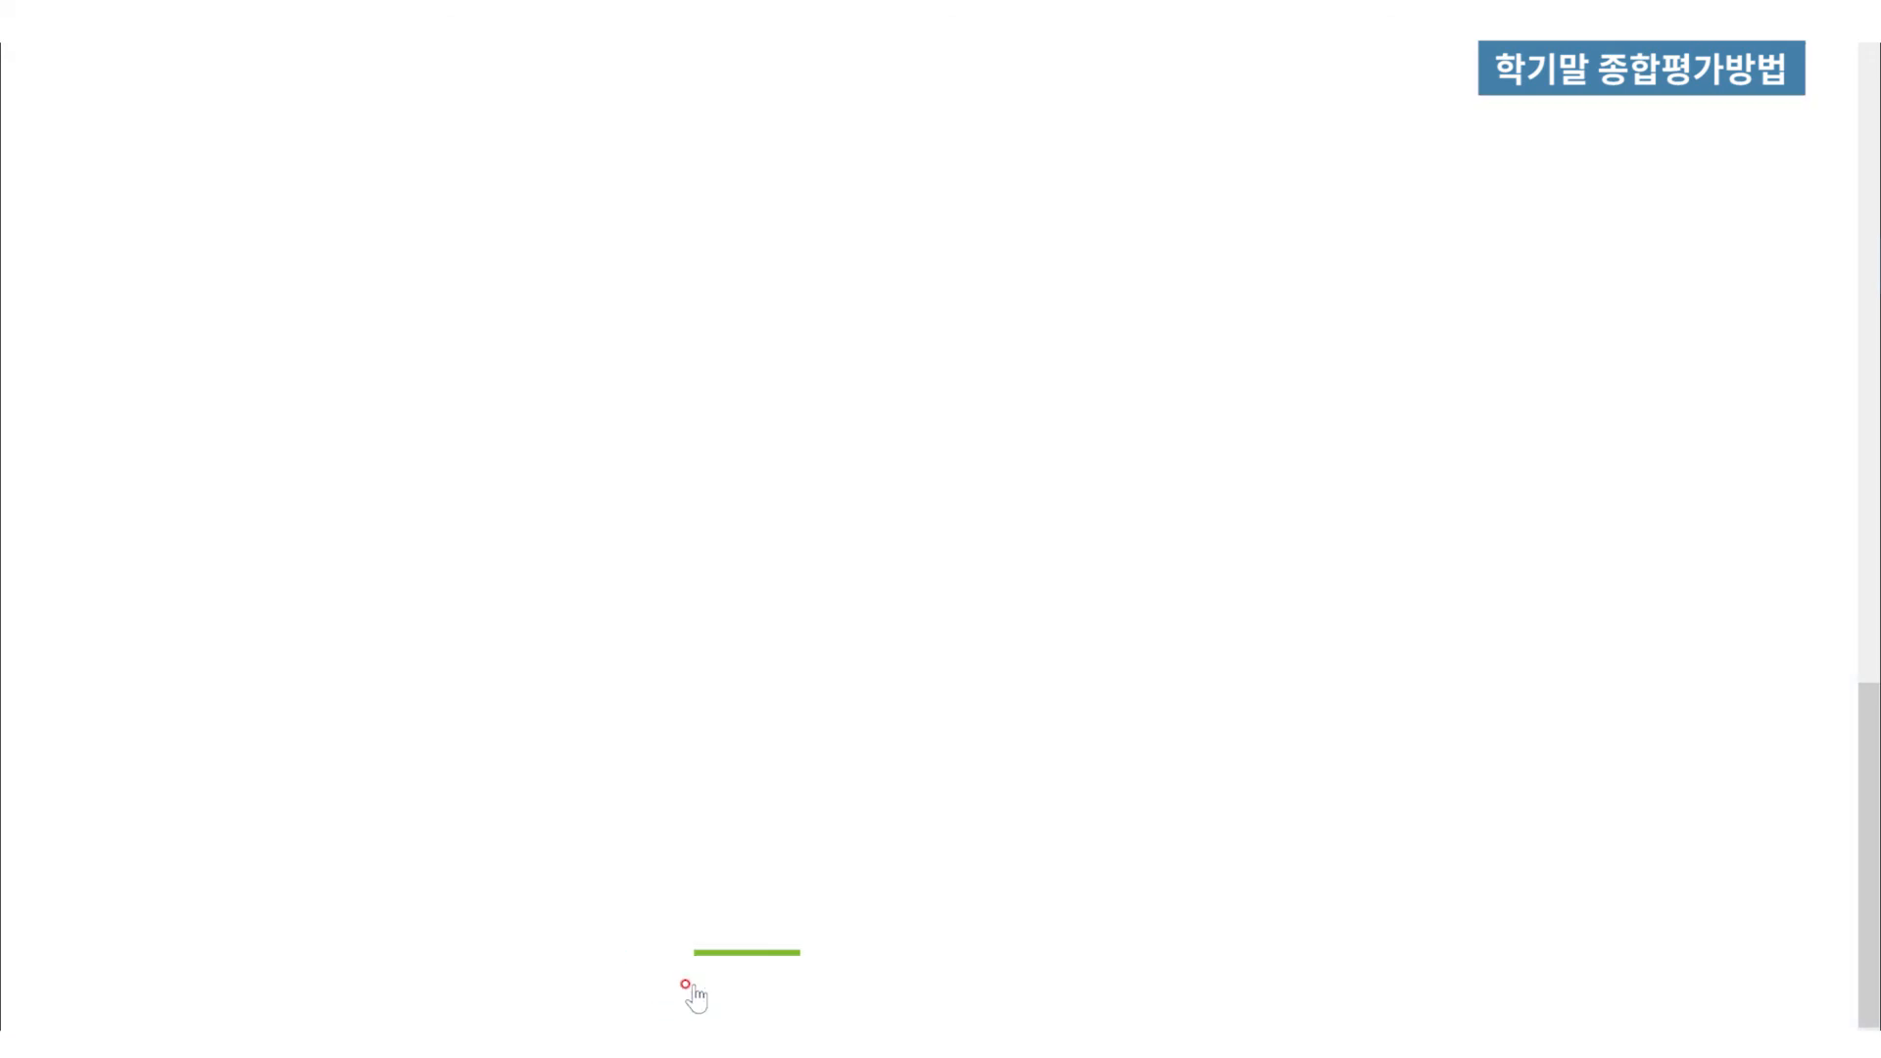
Finalize the relative evaluation (최종 완료), and review the final grade and grade reason columns of its student list
drag(1872, 308, 1873, 541)
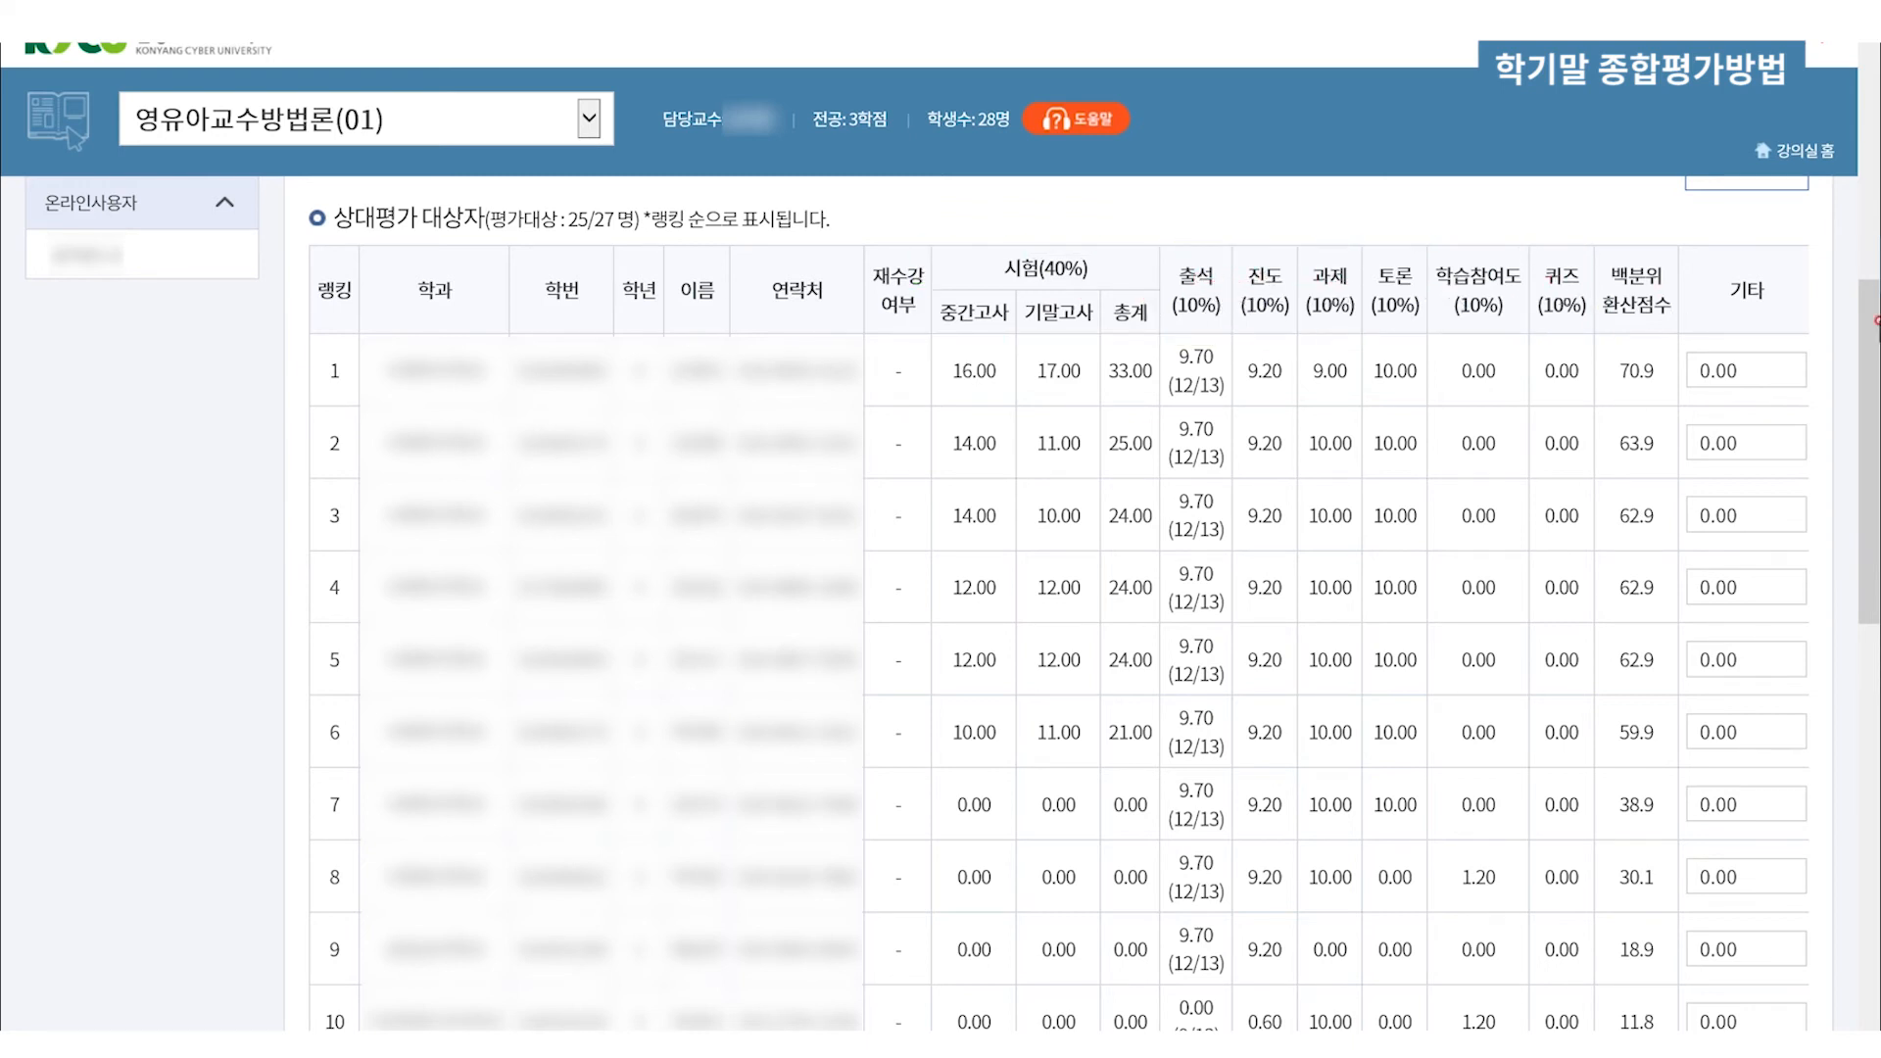
drag(1874, 363, 1873, 800)
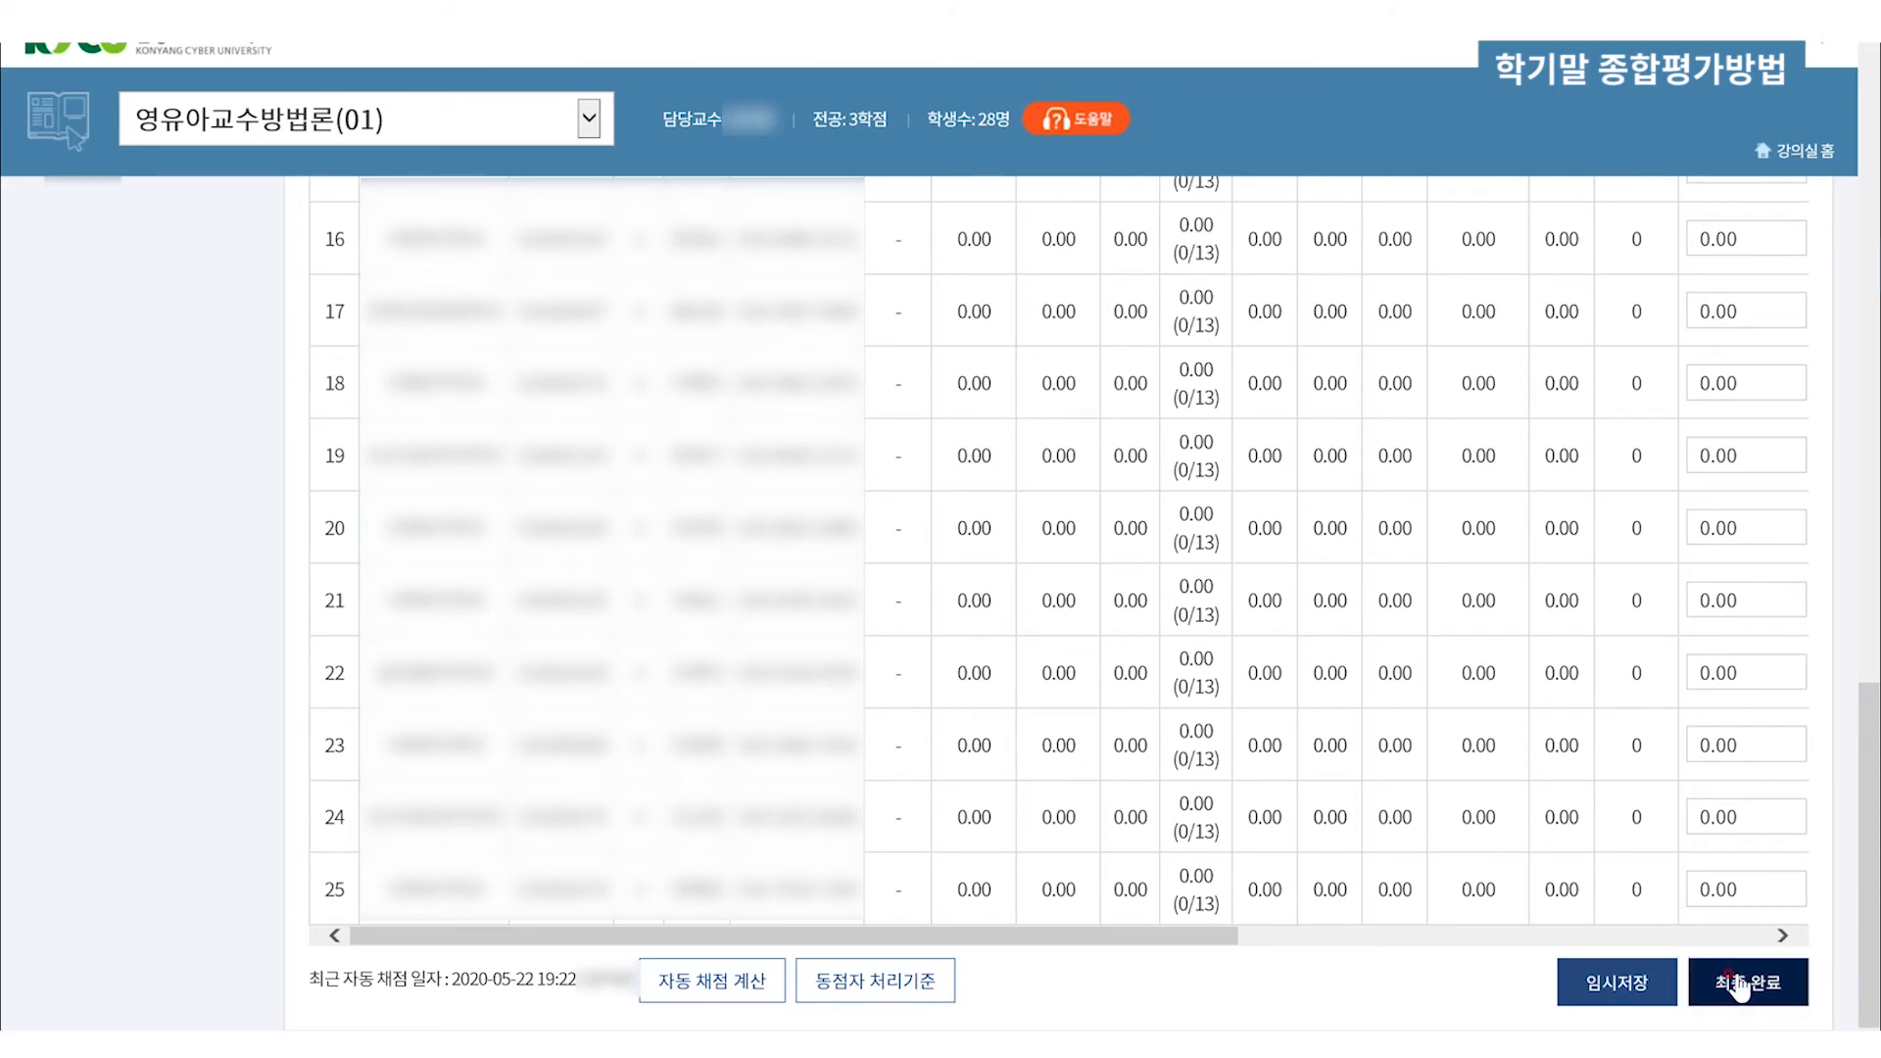
click(1737, 985)
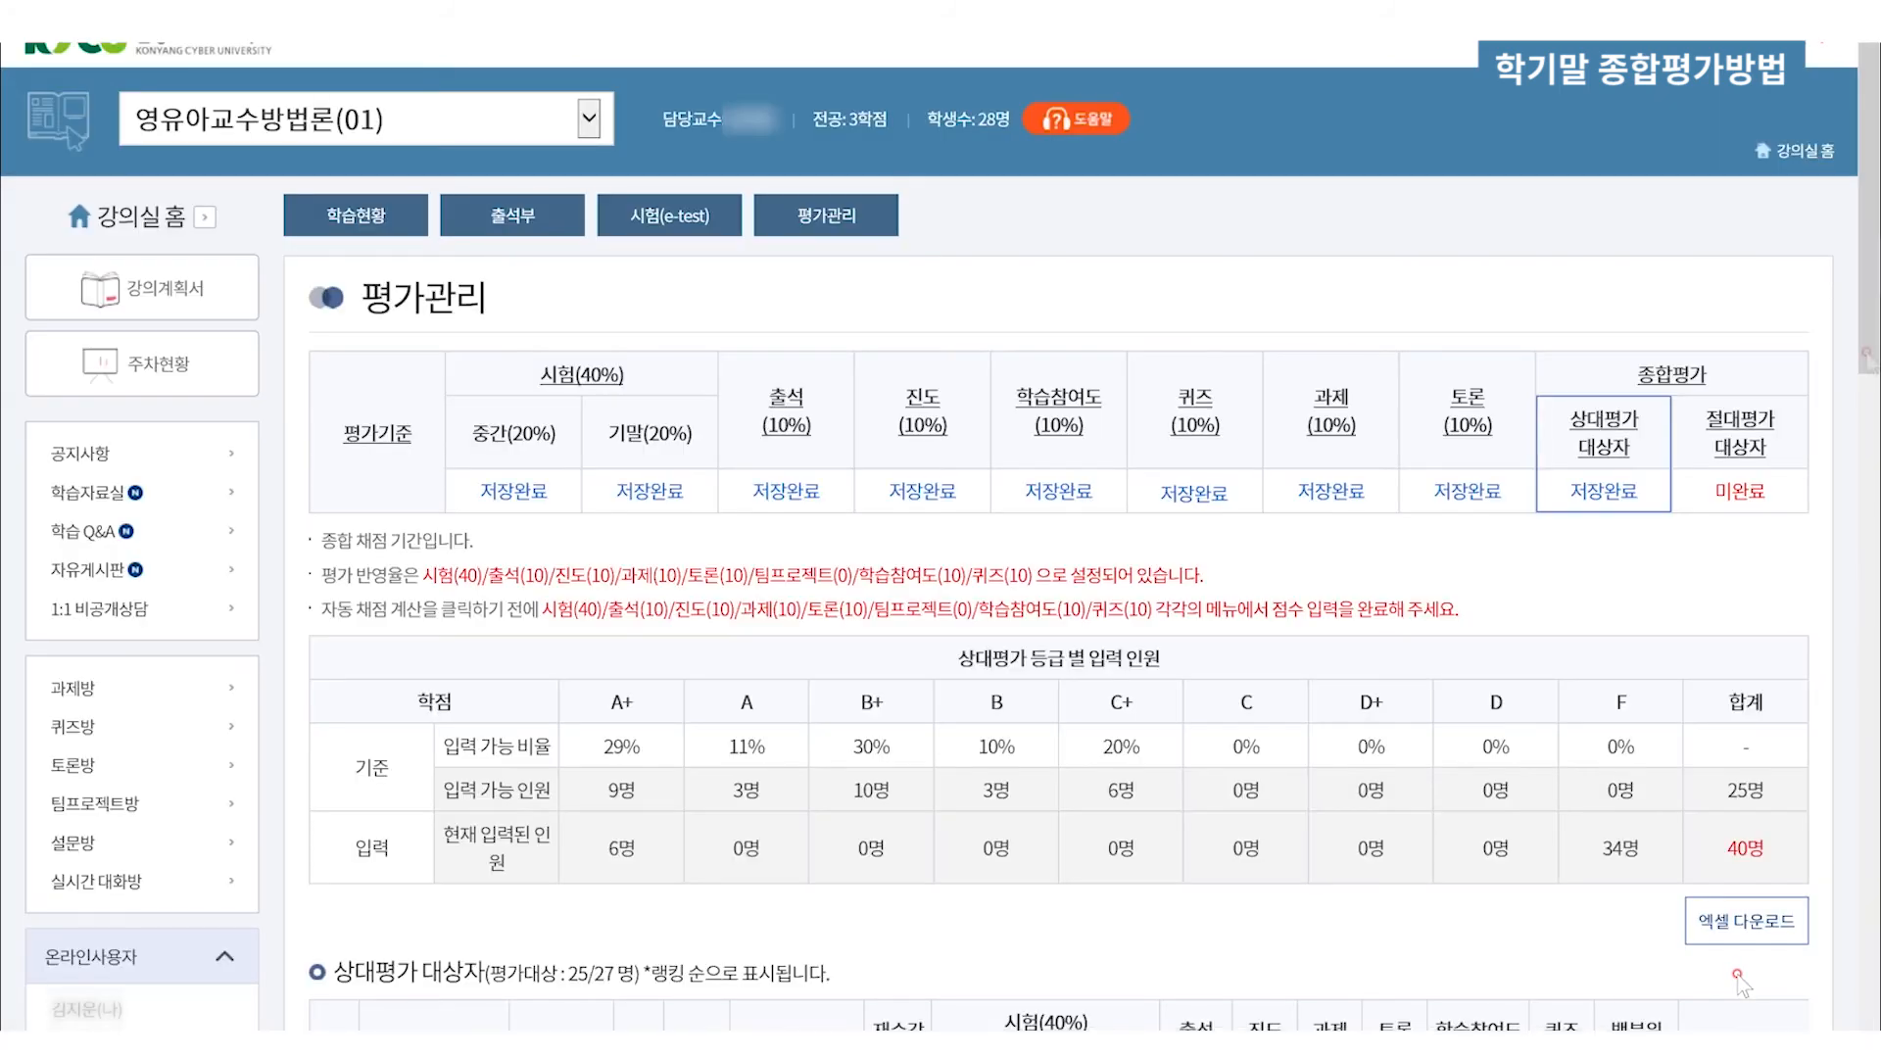
drag(1870, 358, 1873, 596)
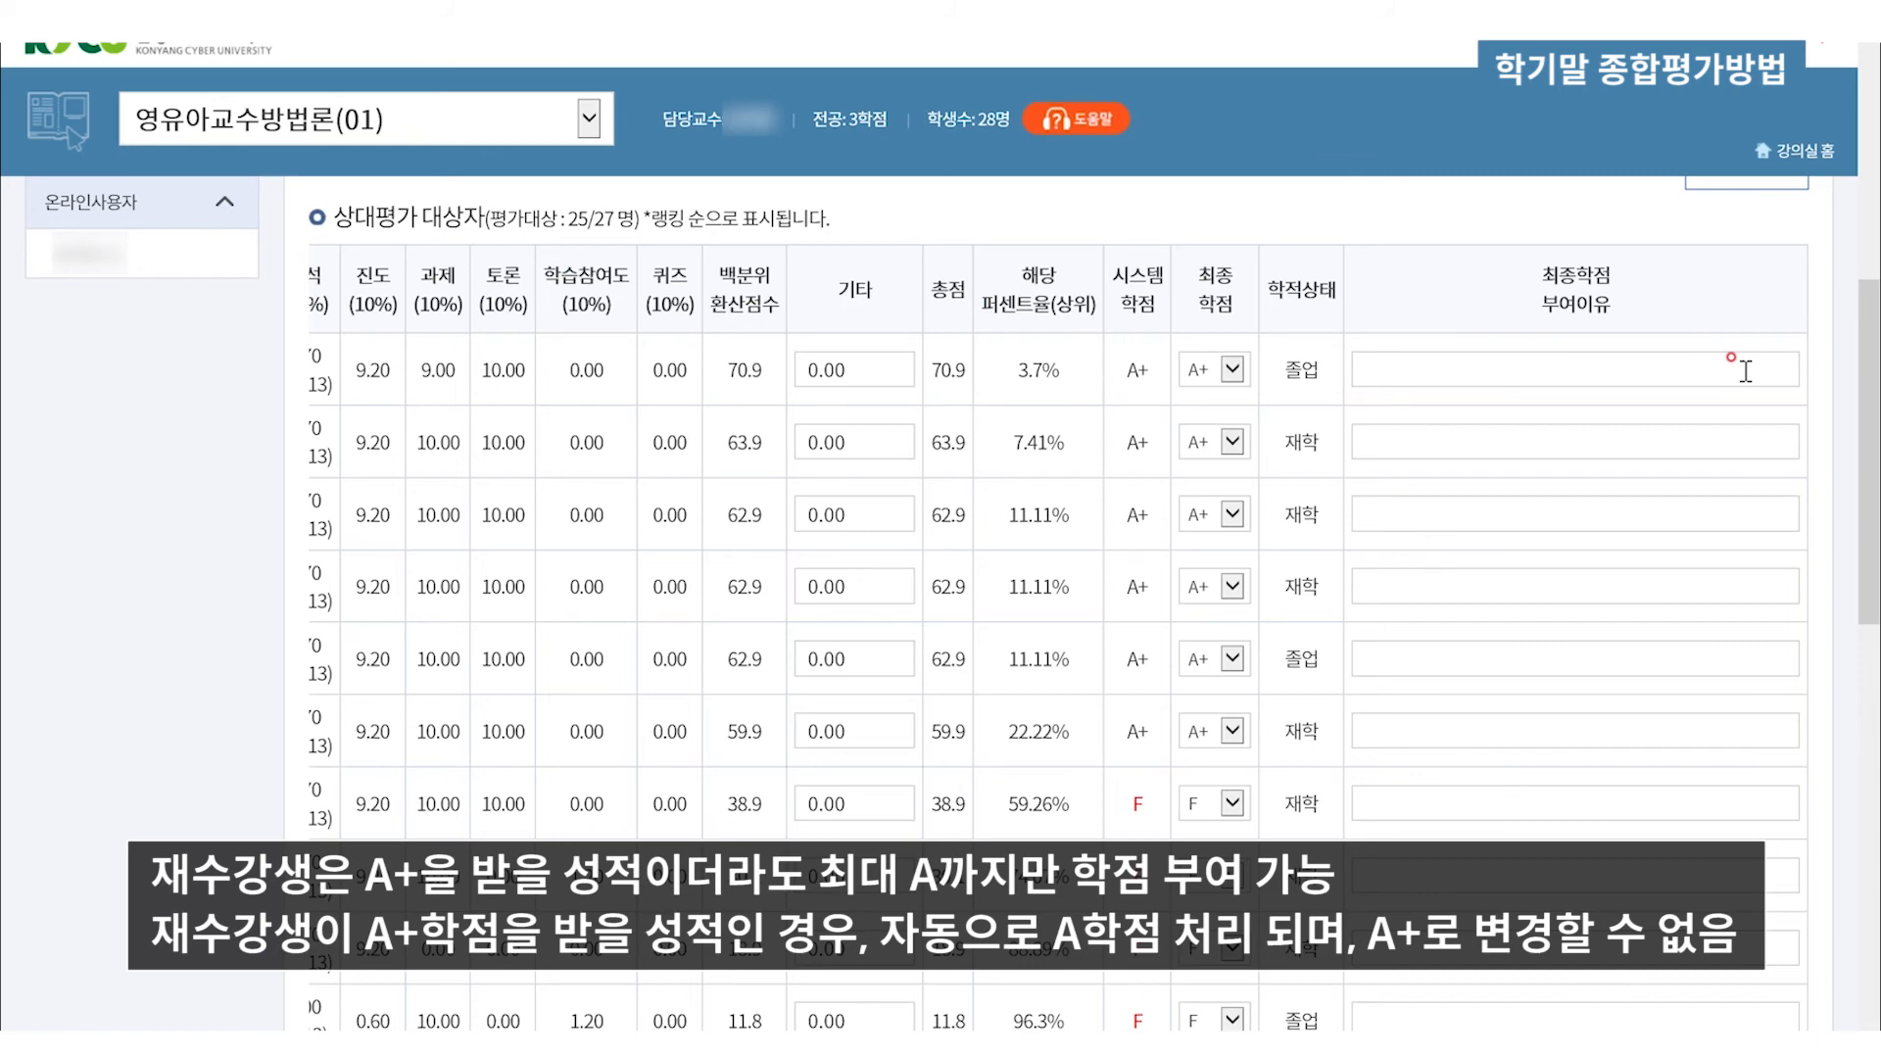
Review the tie-breaking criteria (동점자 처리기준) for the relative evaluation and close them
scroll(1024, 931, down, 15)
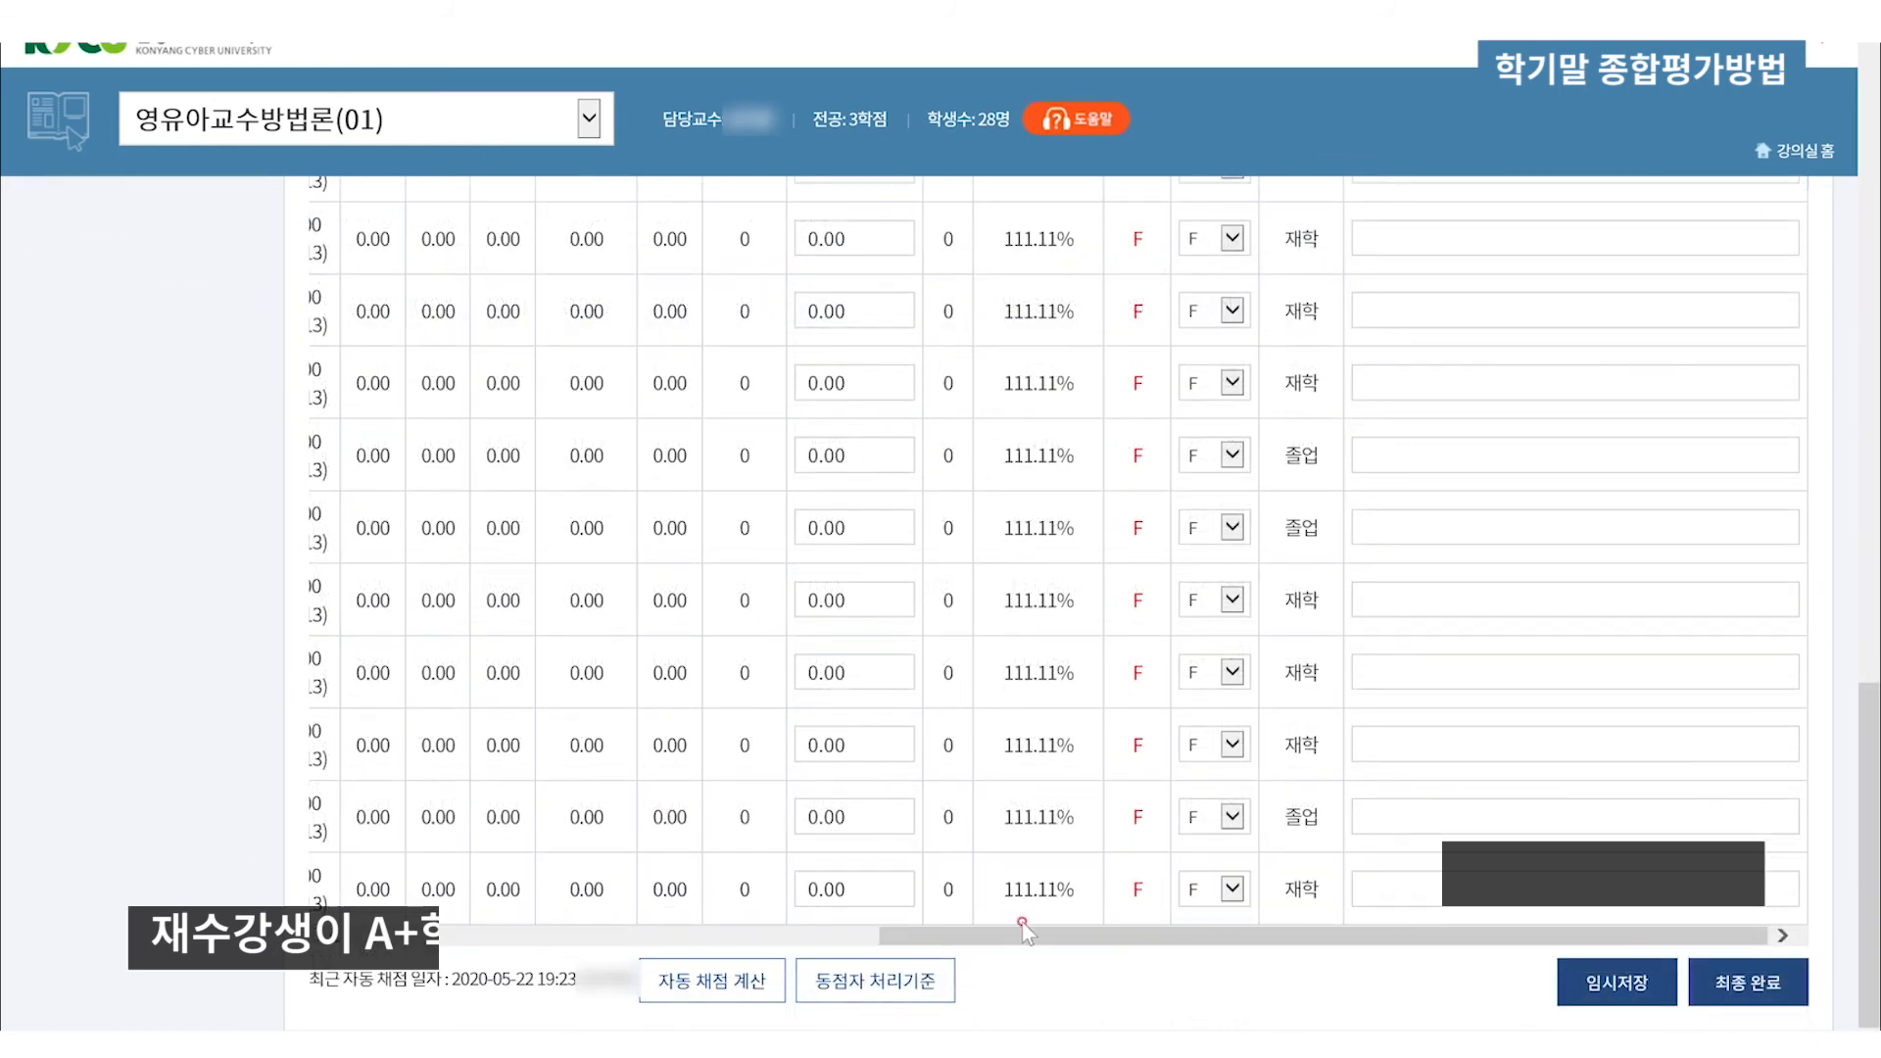
click(877, 988)
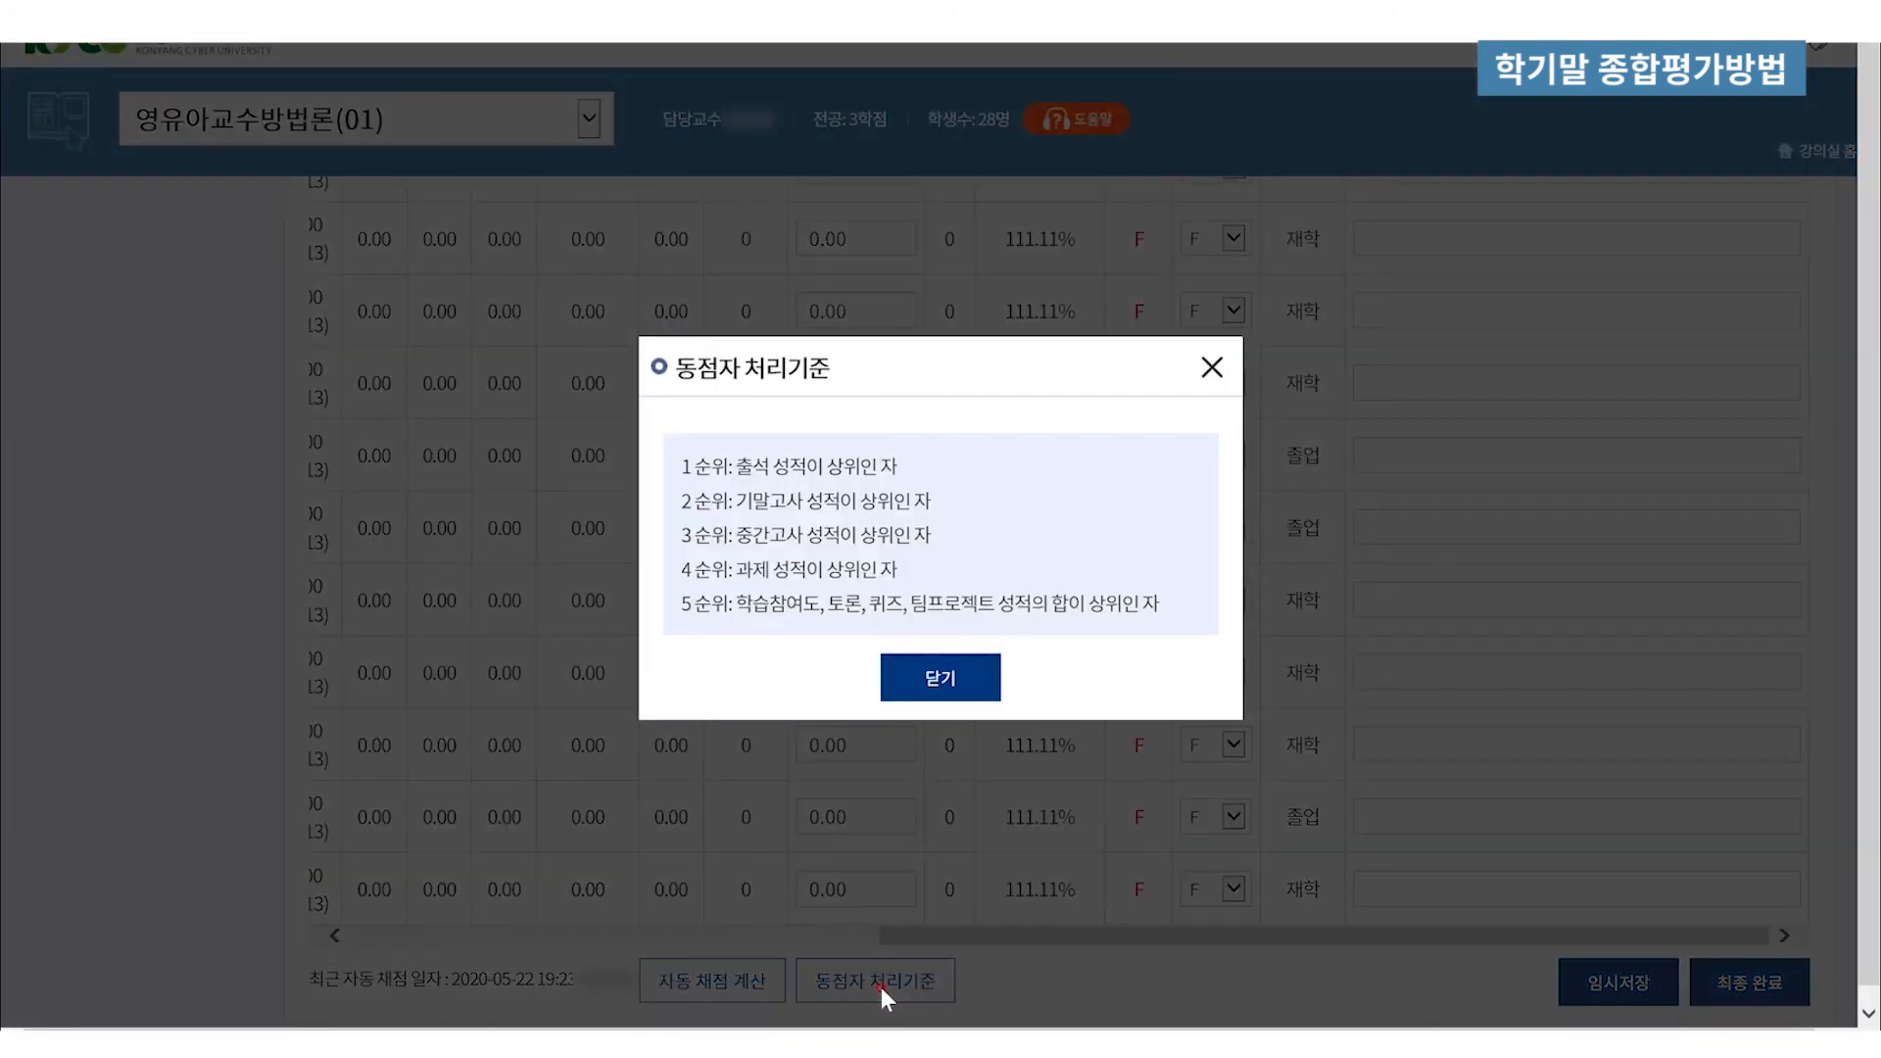
click(972, 686)
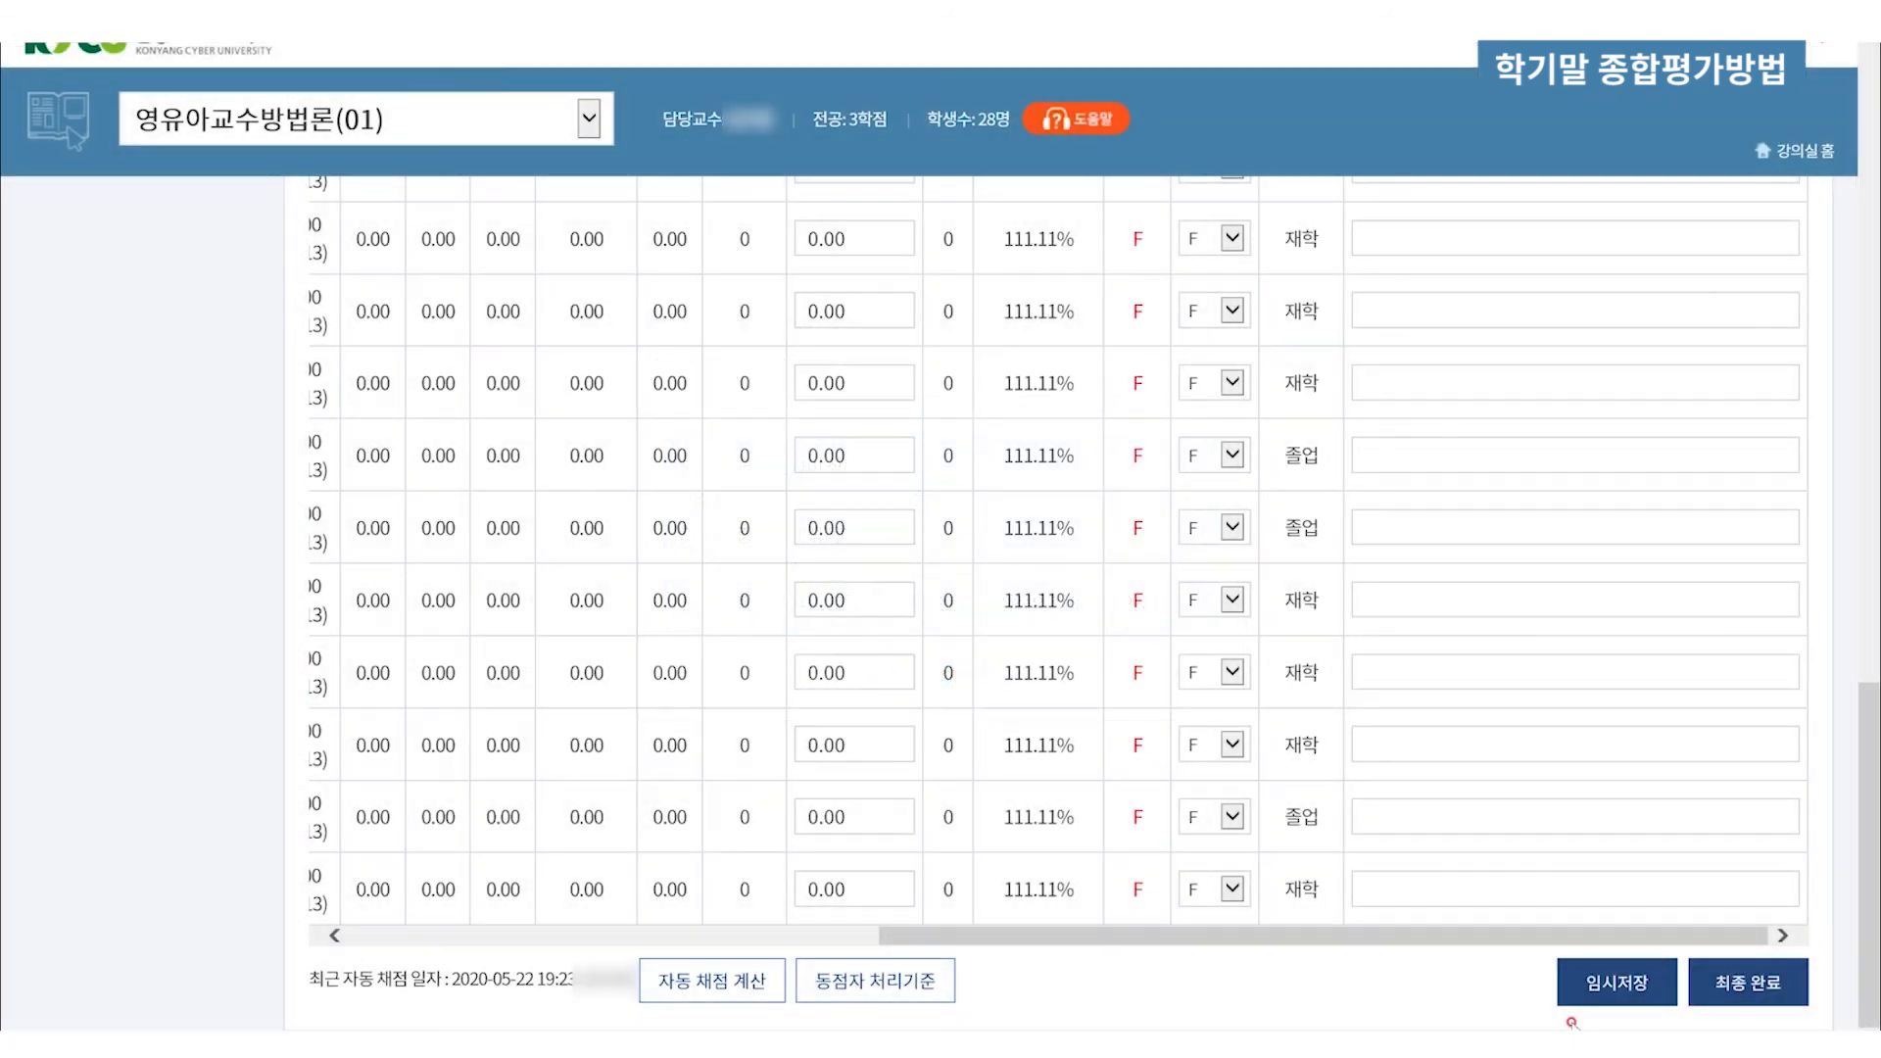
Save the relative evaluation temporarily (임시저장) and finalize it (최종 완료)
click(1617, 988)
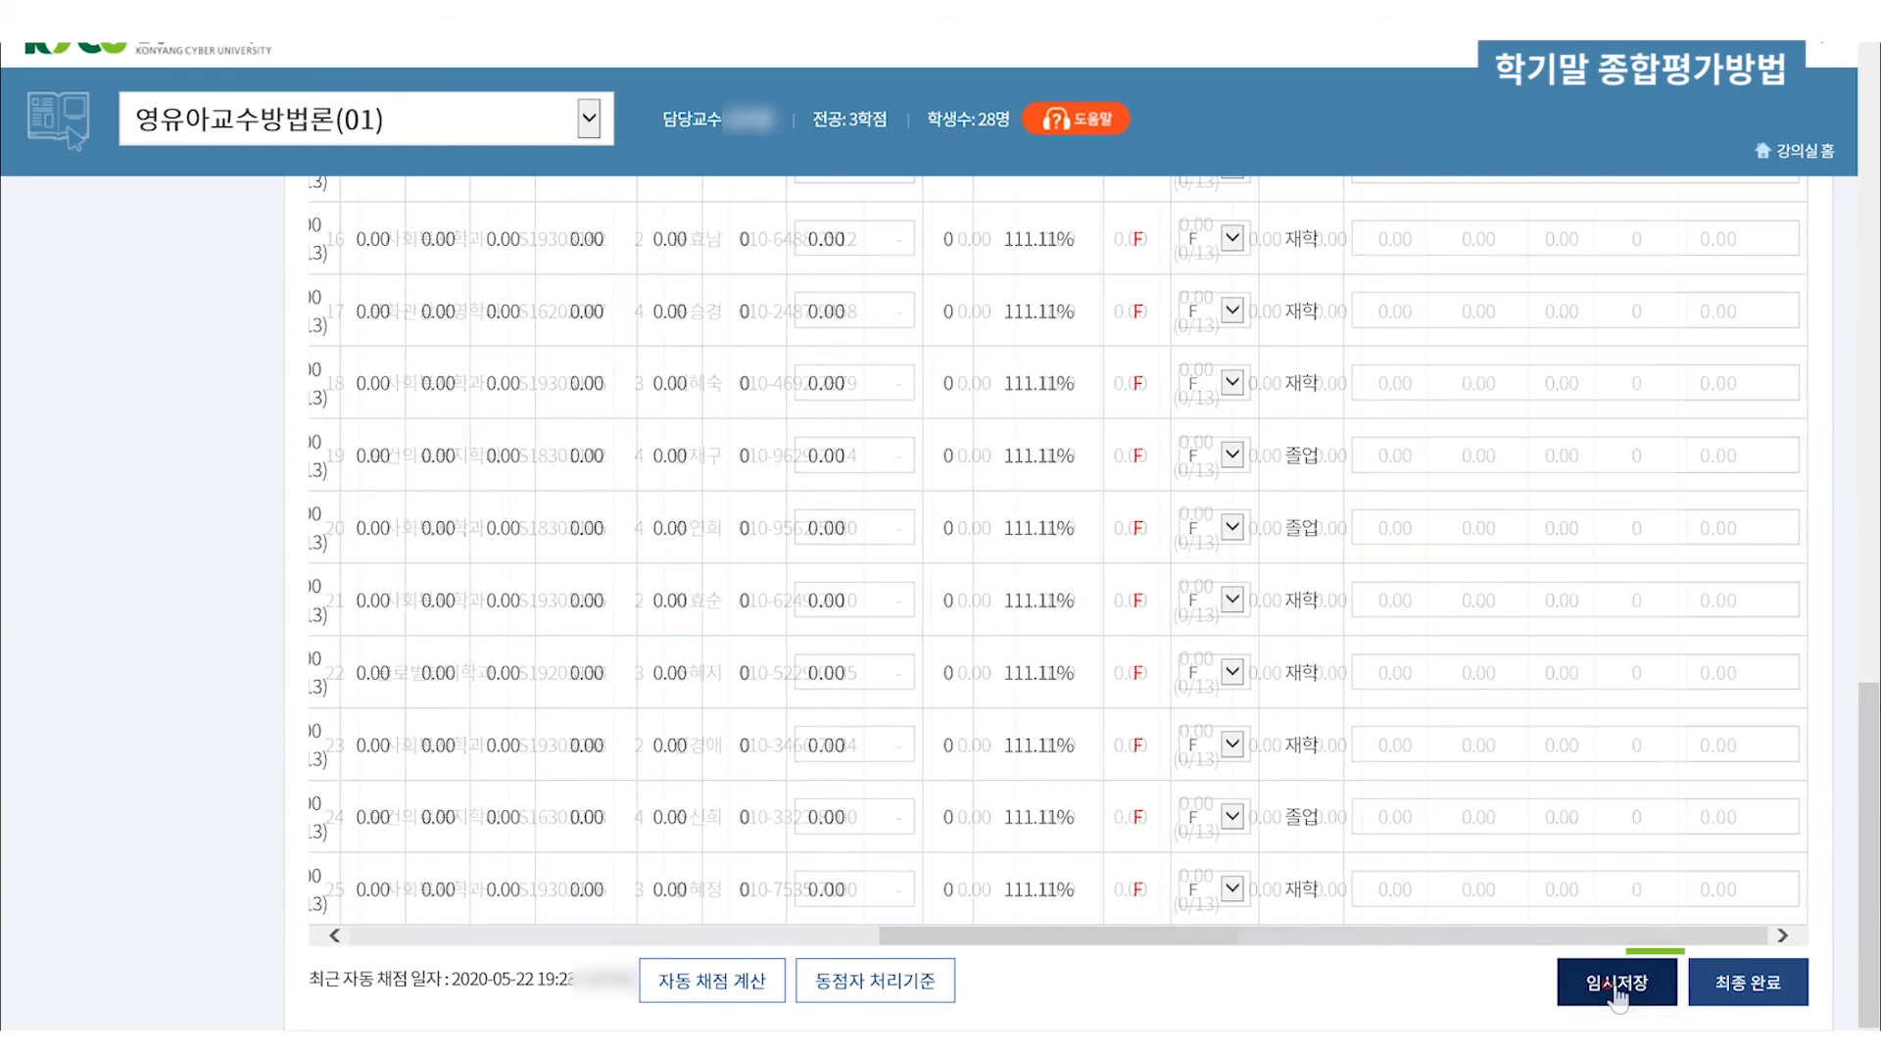
click(1734, 982)
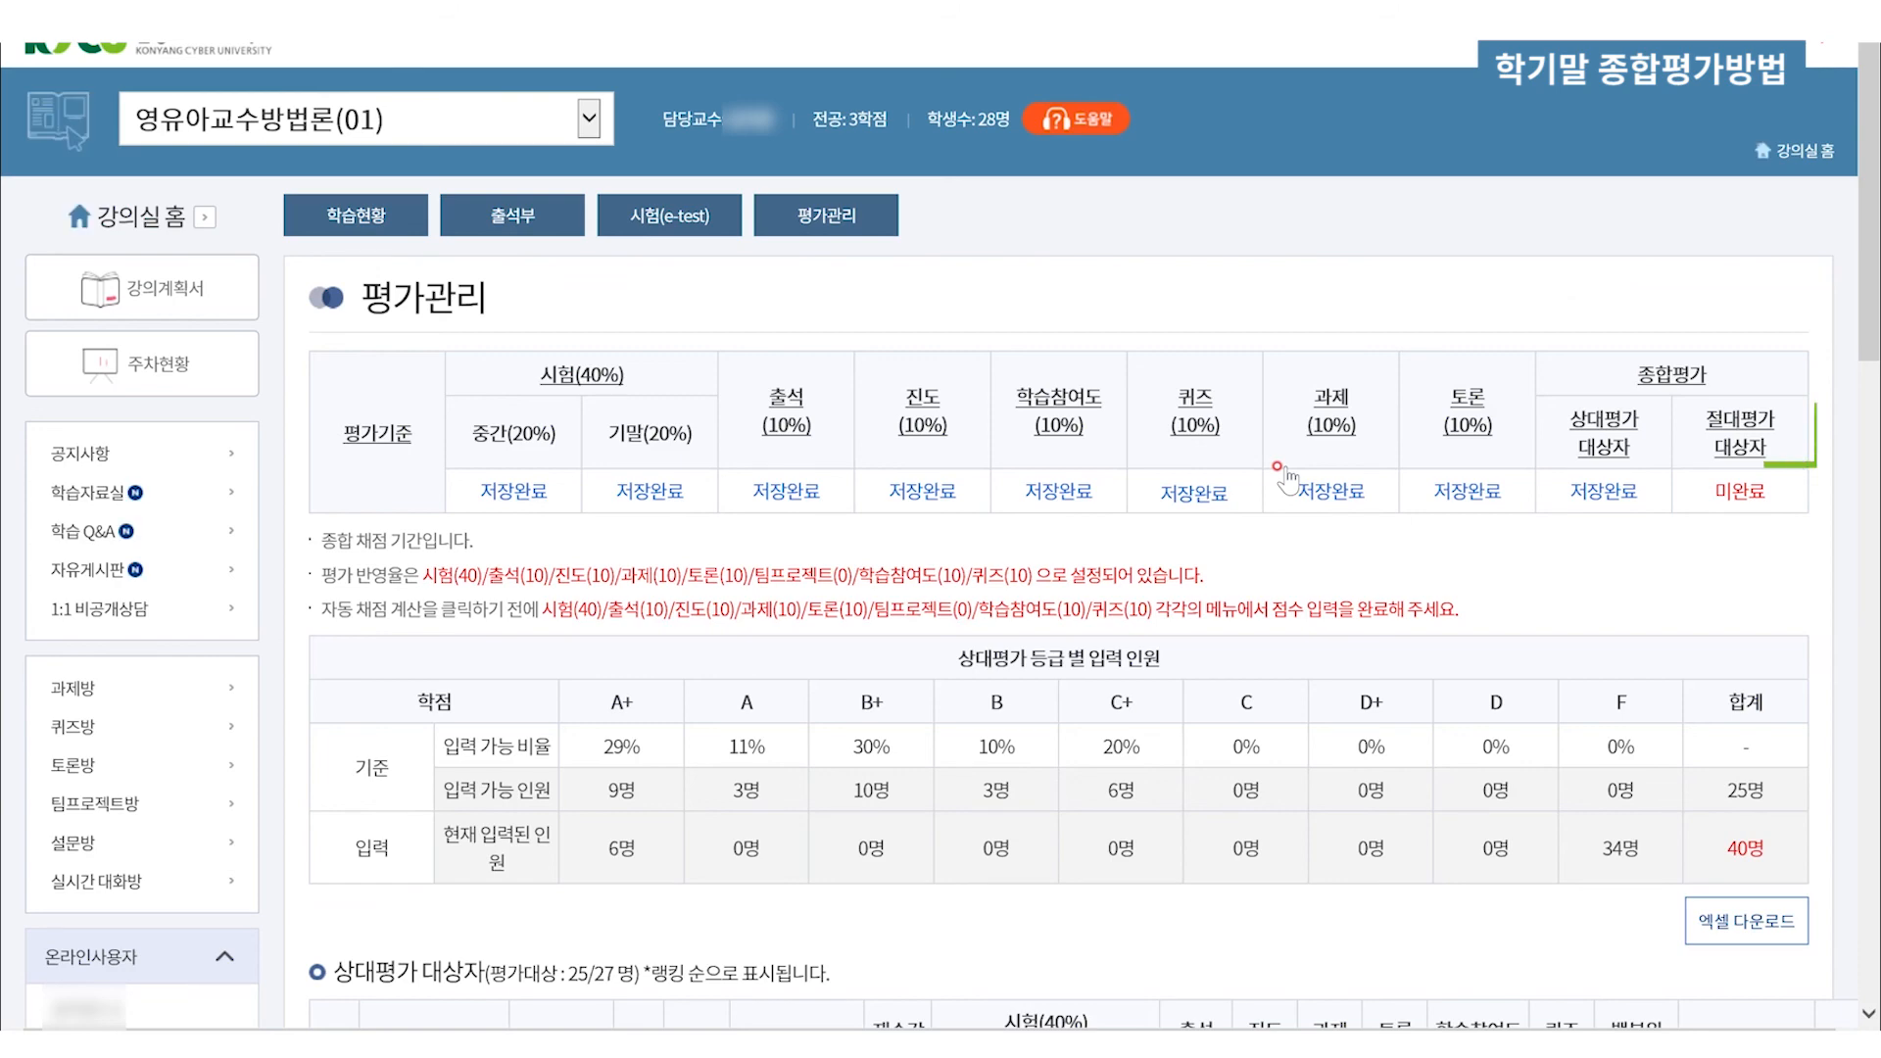
Open the absolute evaluation targets (절대평가 대상자) and run the automatic score calculation (자동 채점 계산) for their student list
click(1740, 446)
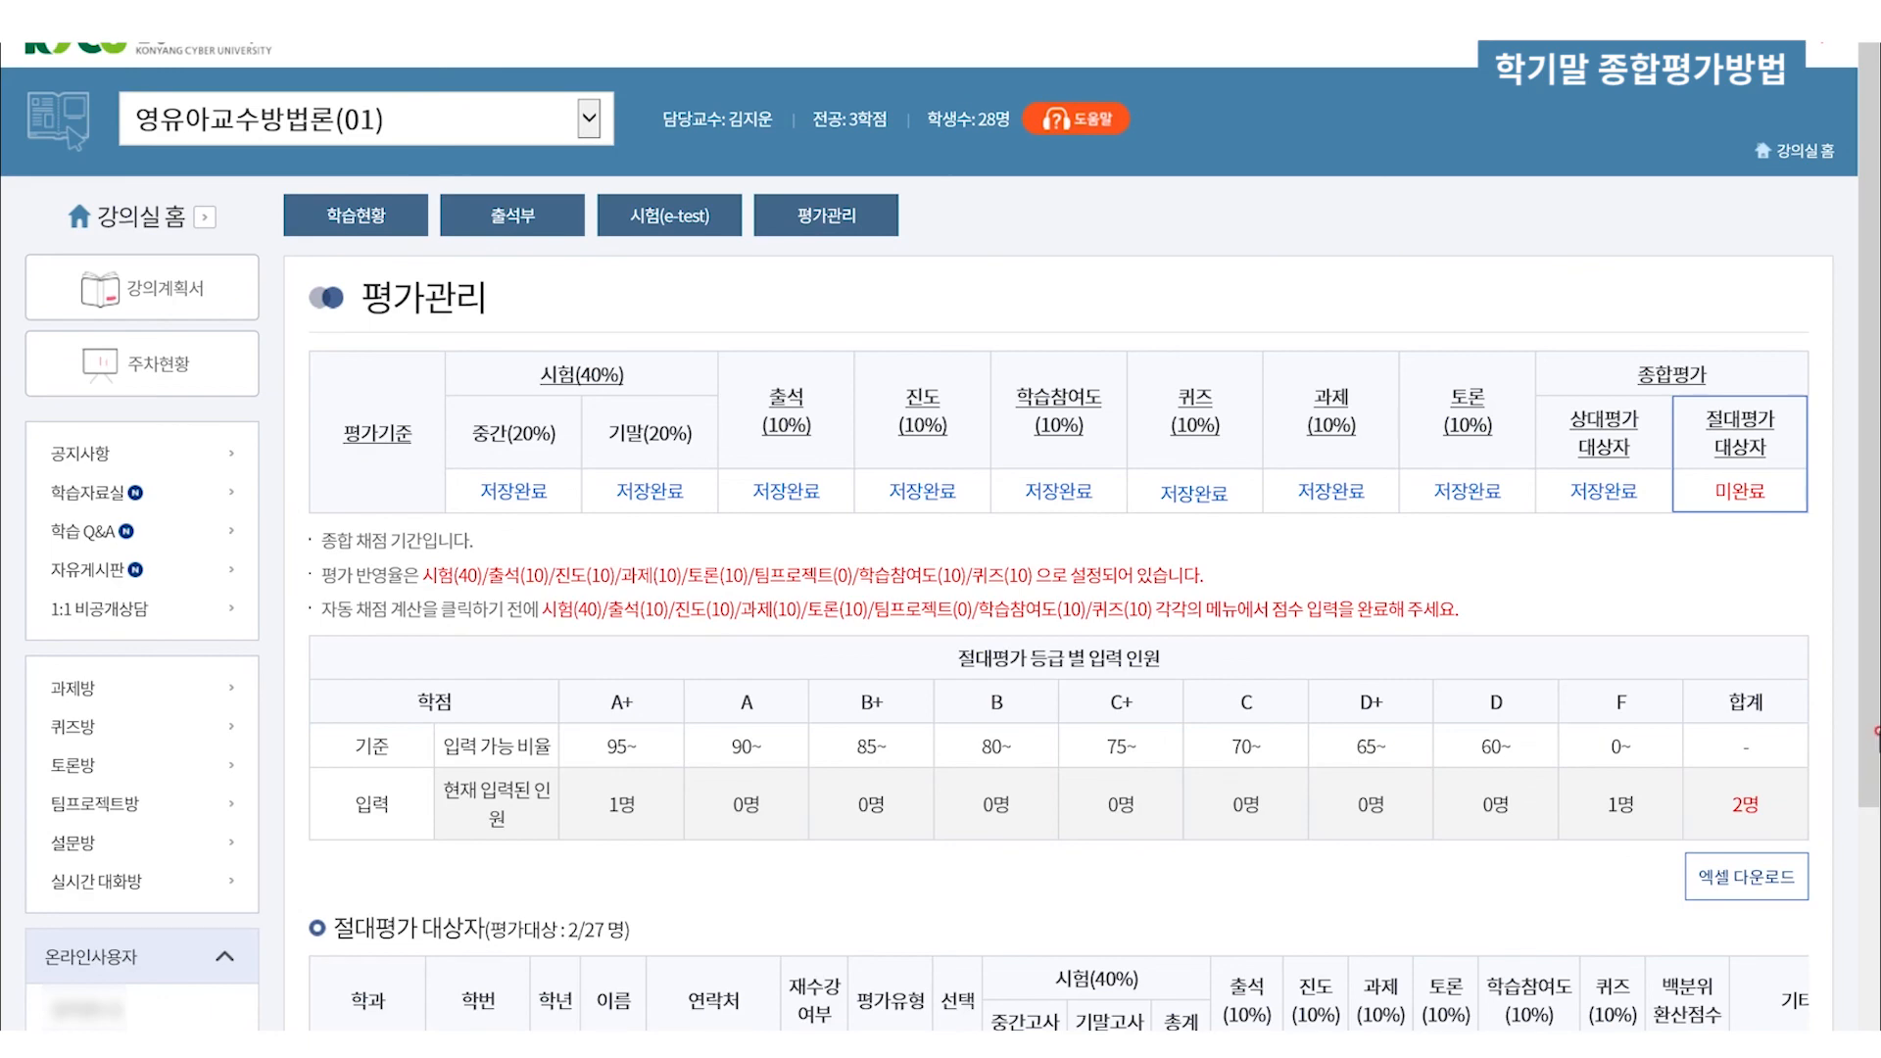
scroll(1873, 722, down, 3)
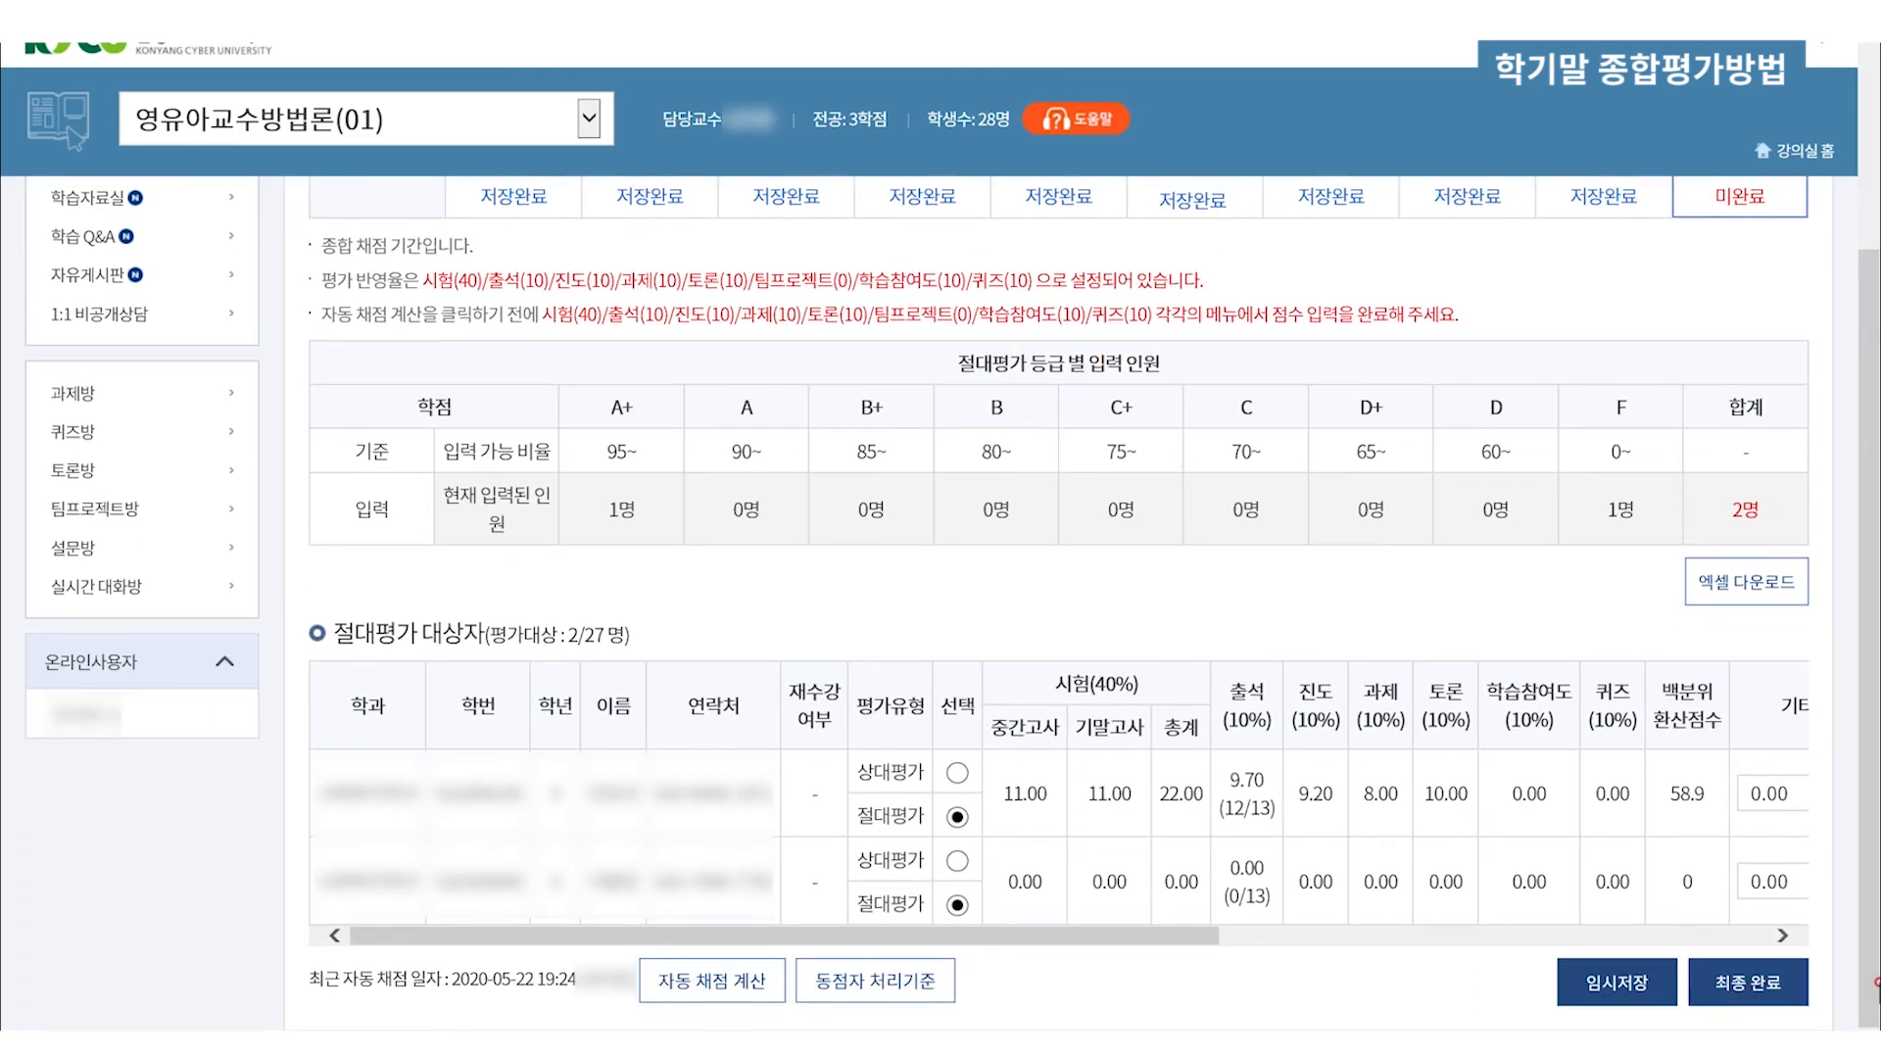
click(689, 989)
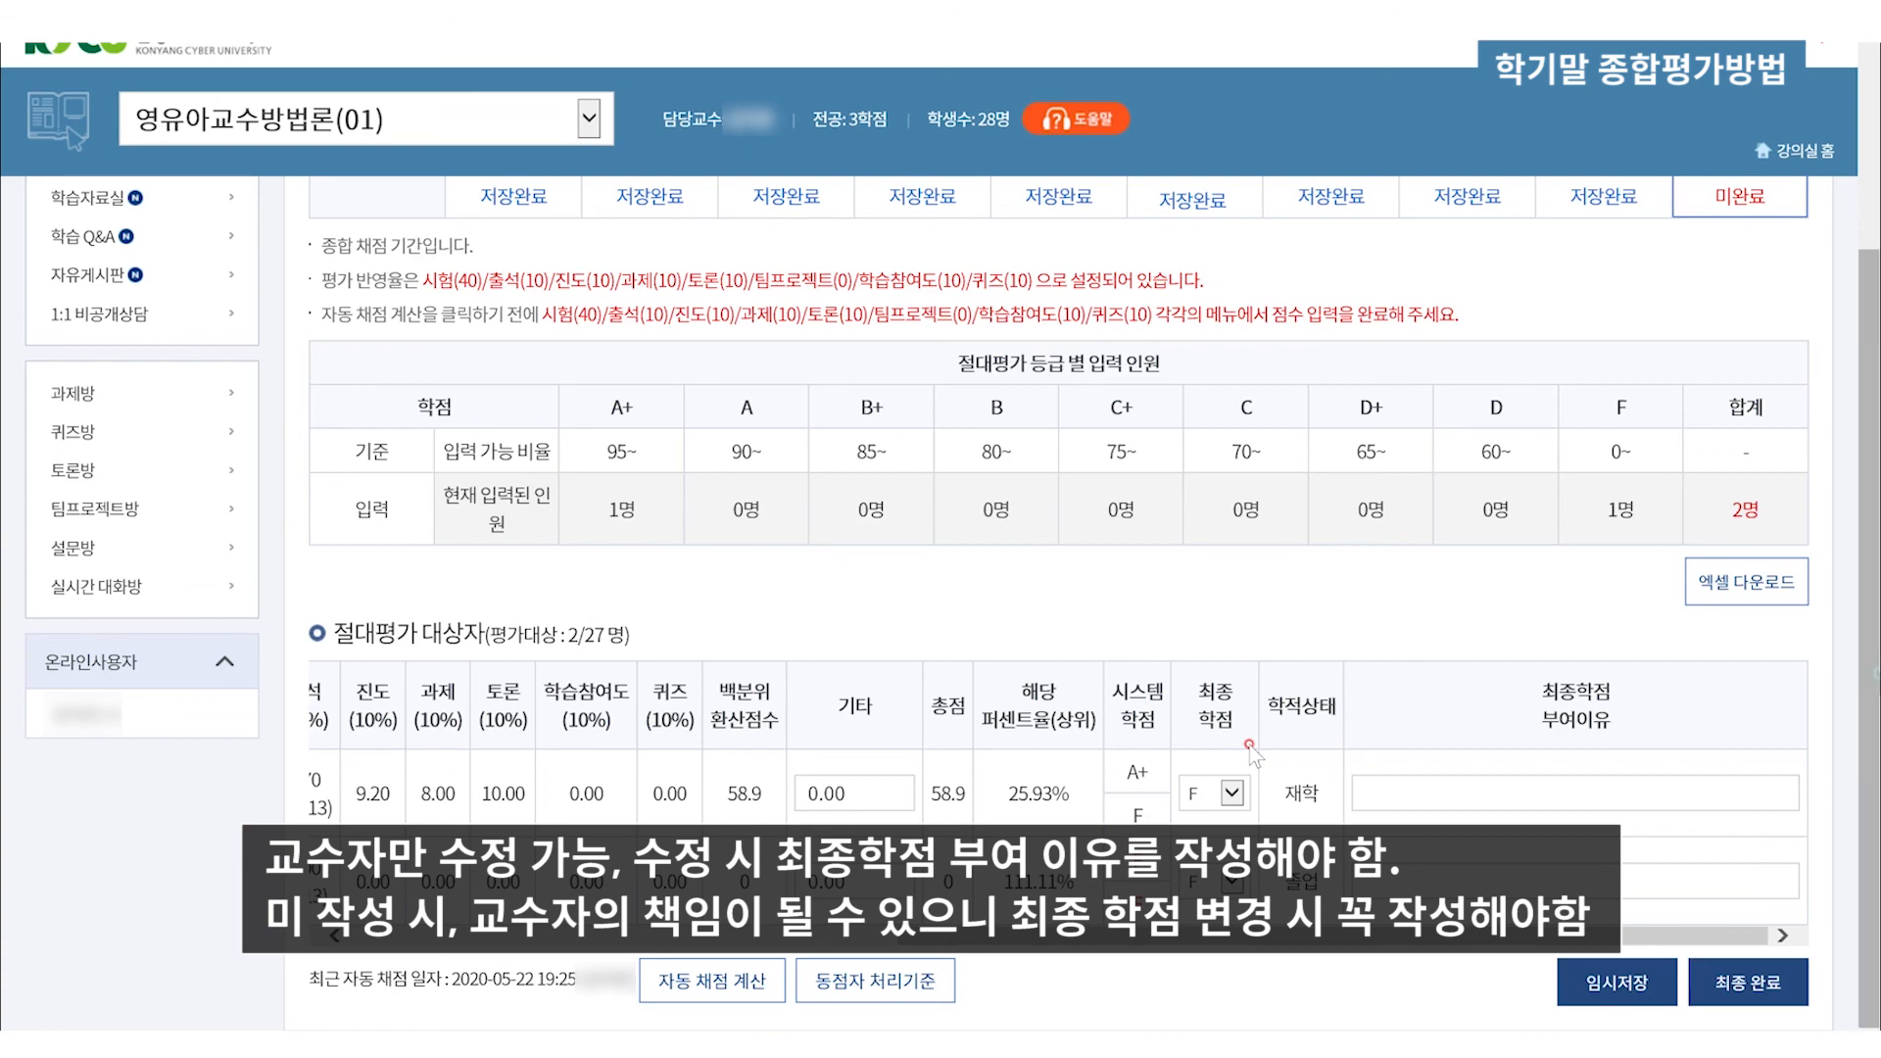
Consult the tie-breaking criteria (동점자 처리기준) for the absolute evaluation, and save it temporarily (임시저장) and finally (최종 완료)
click(862, 982)
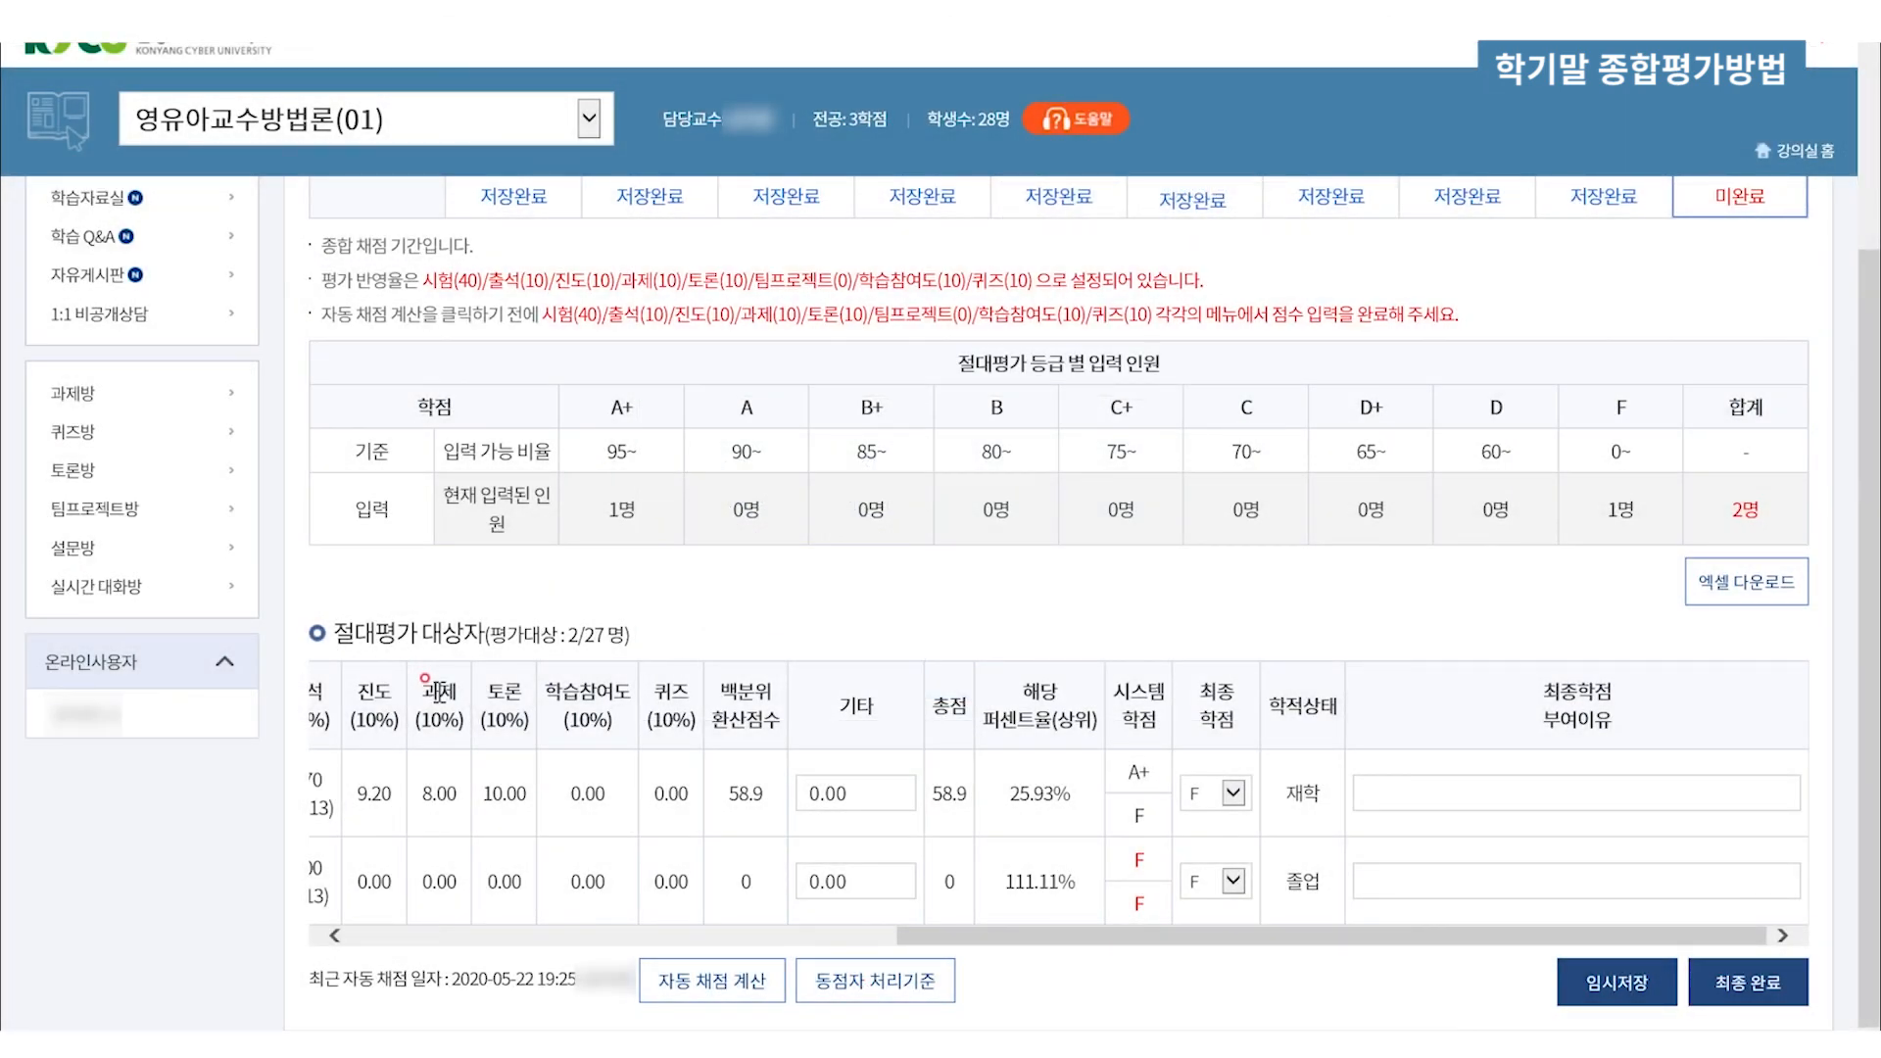
click(1617, 984)
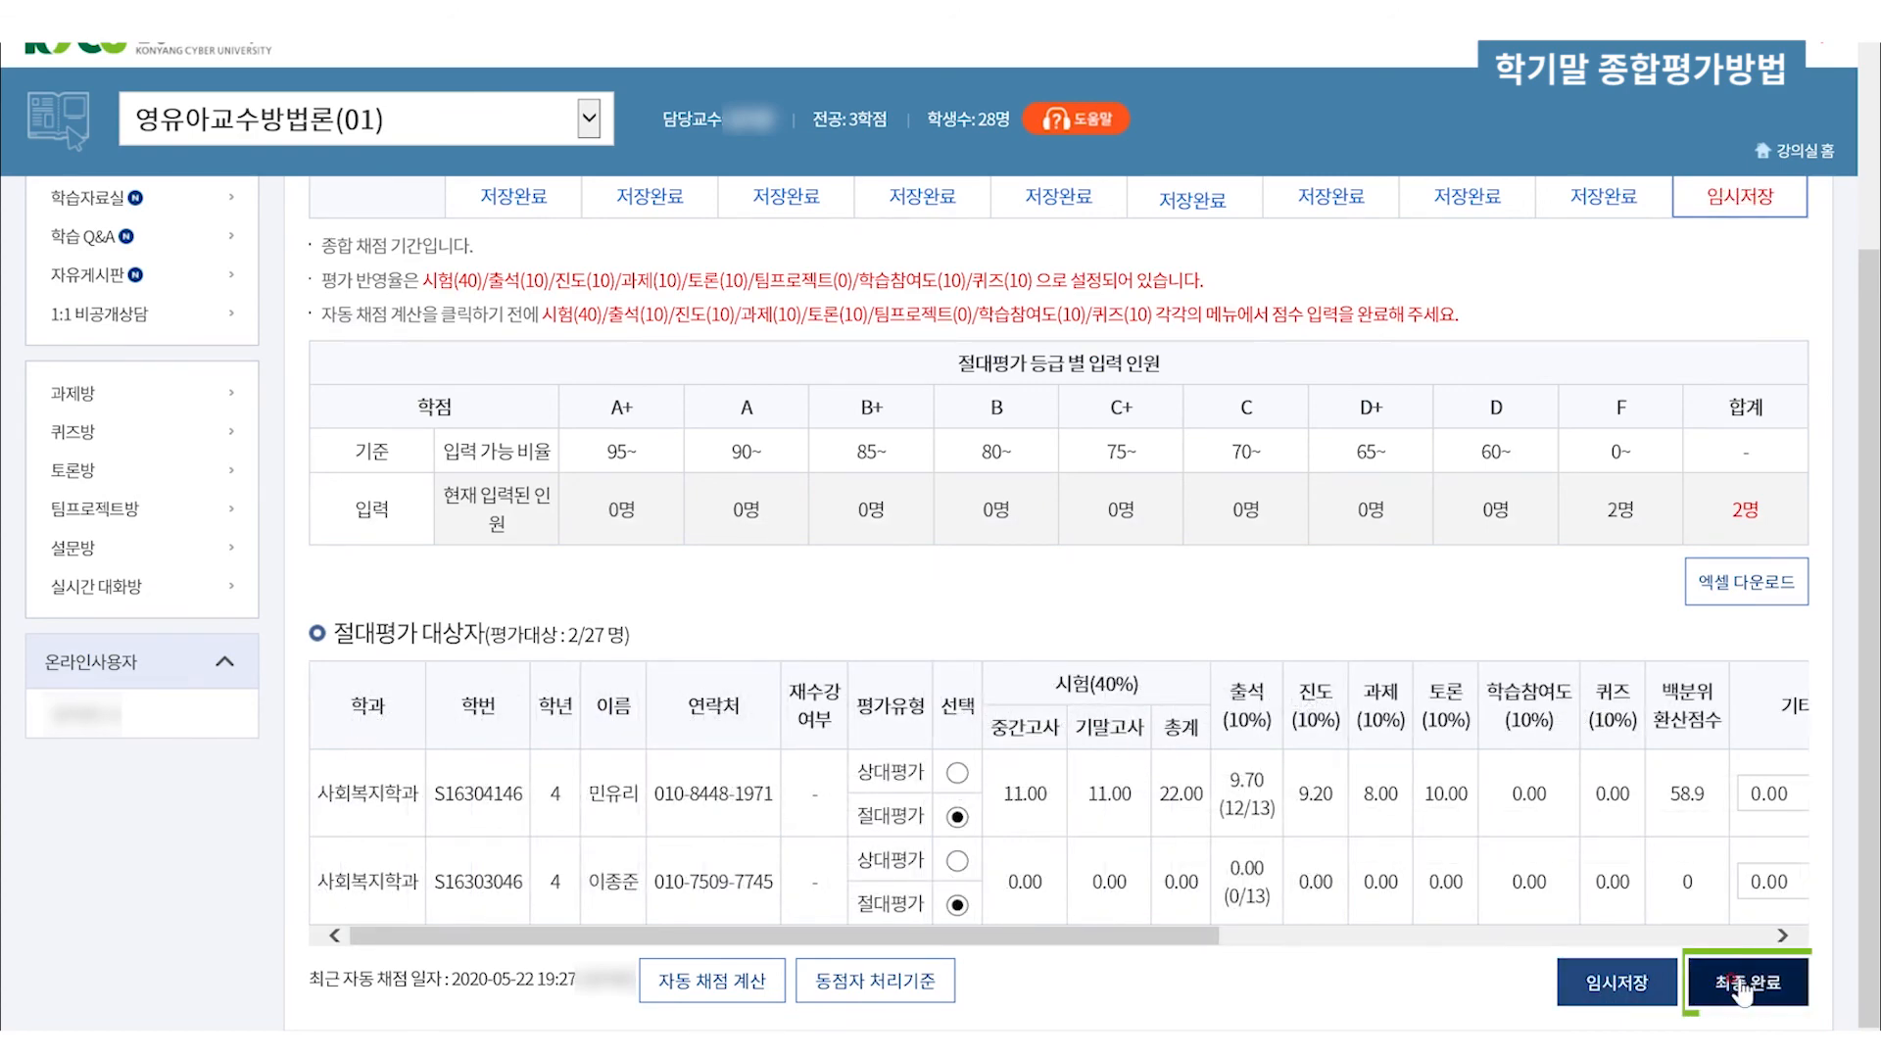
click(1742, 987)
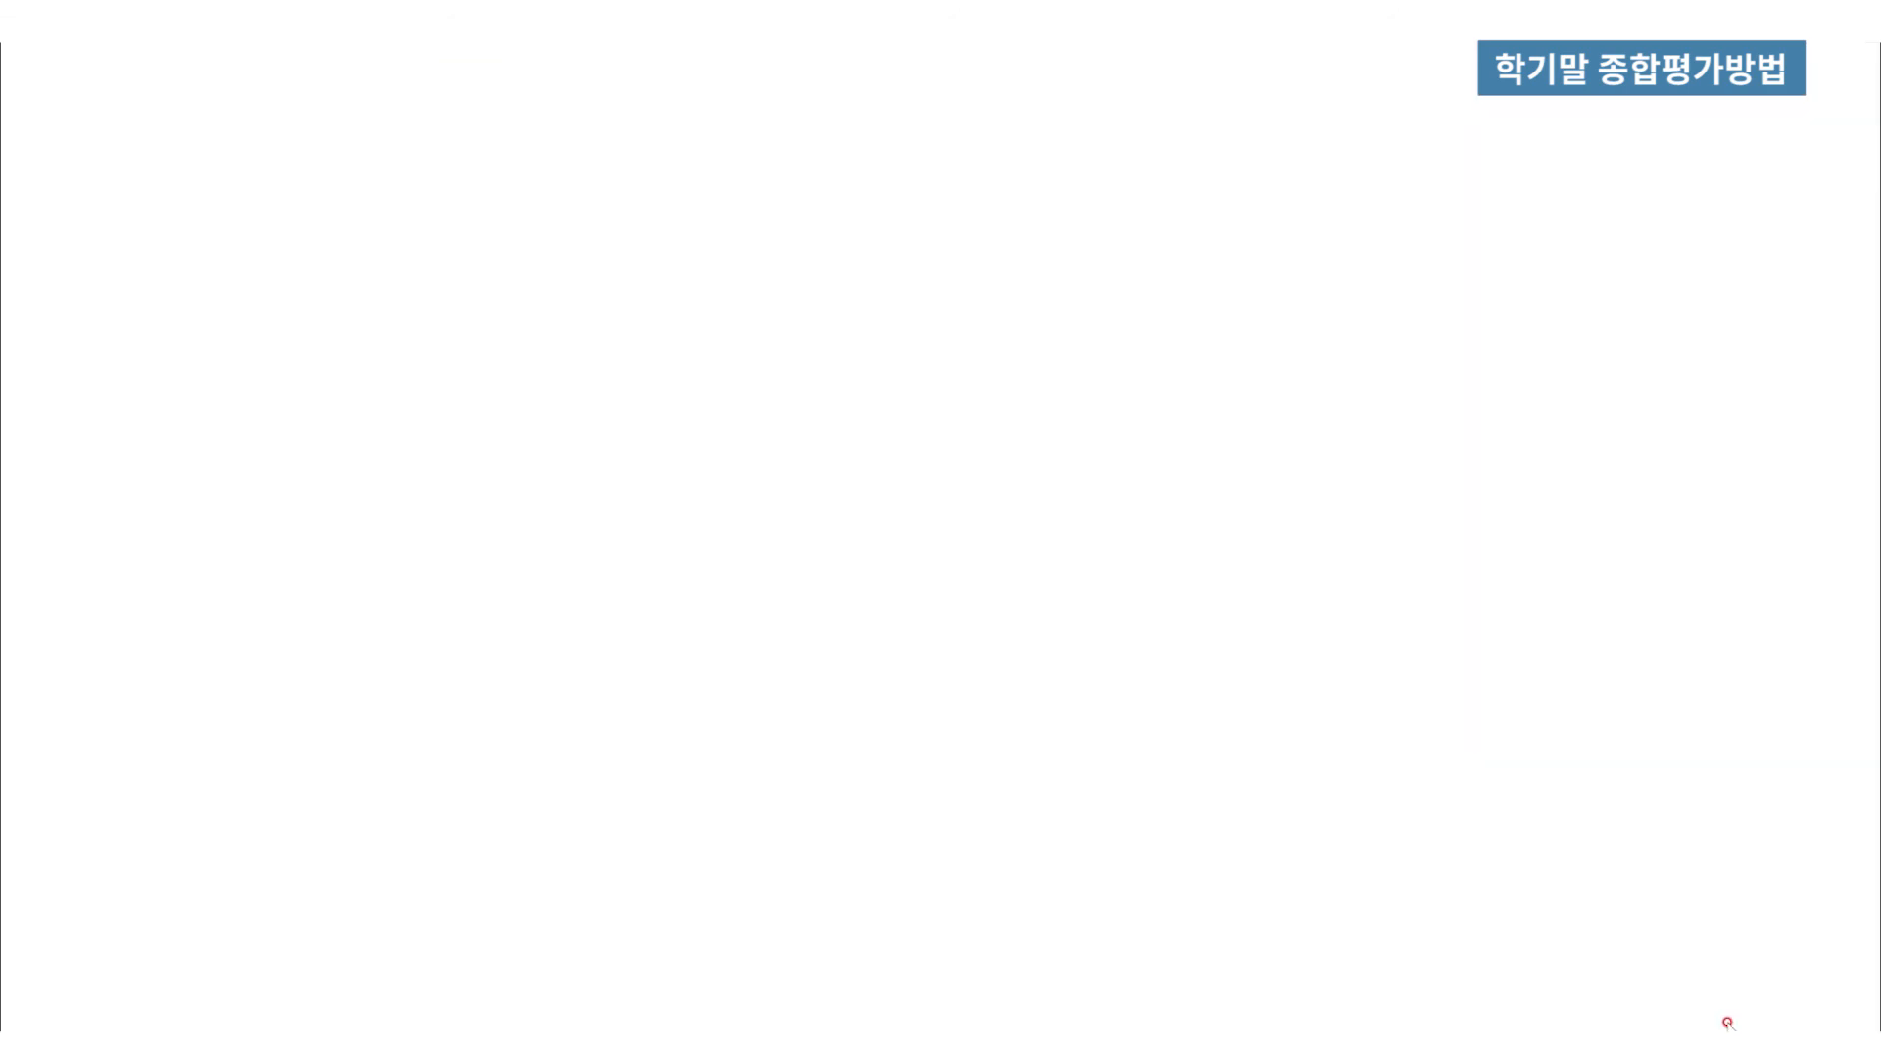